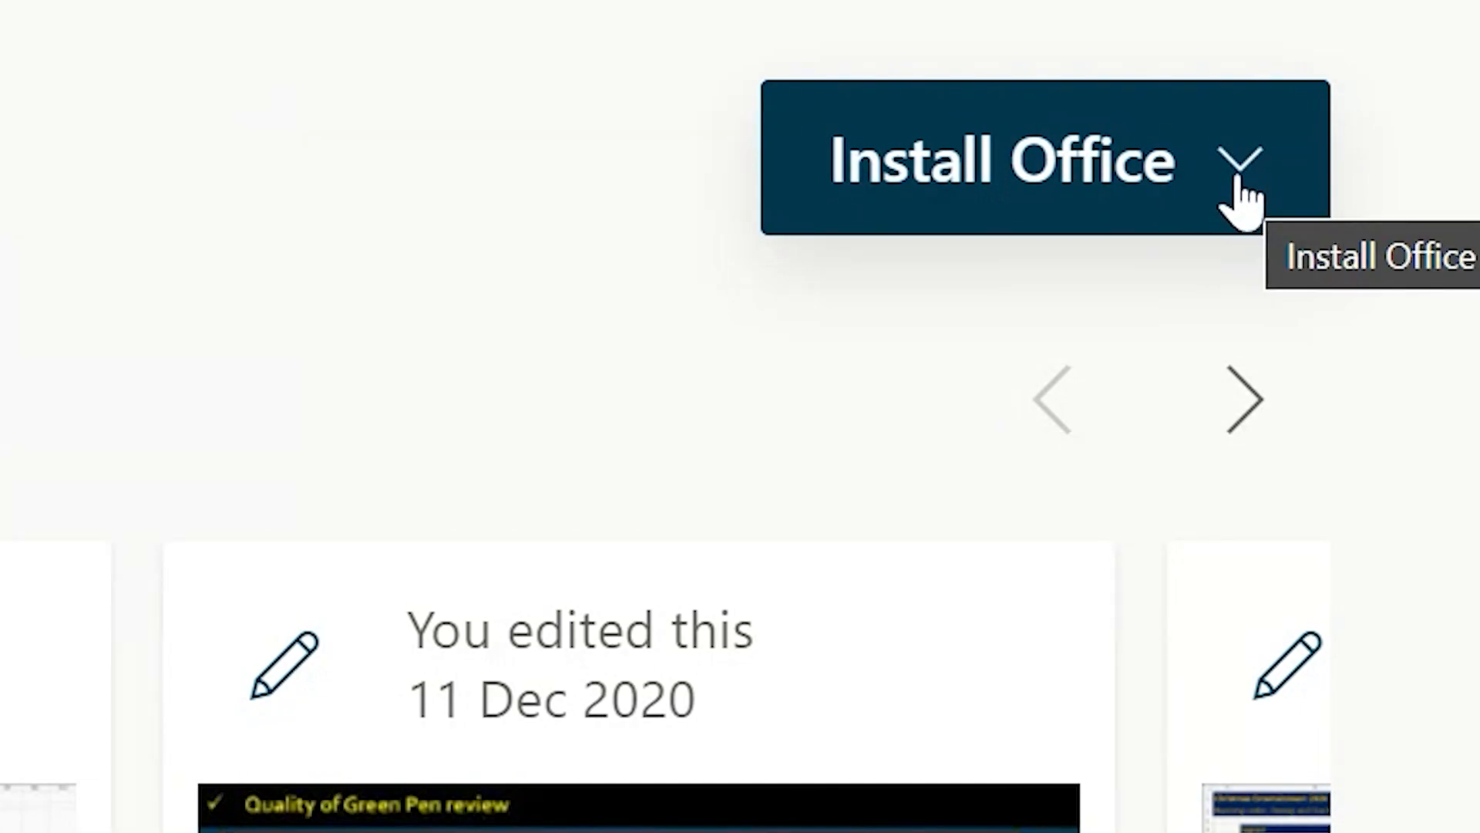
# - Look at the available Office installation options and dismiss them
pyautogui.click(1238, 179)
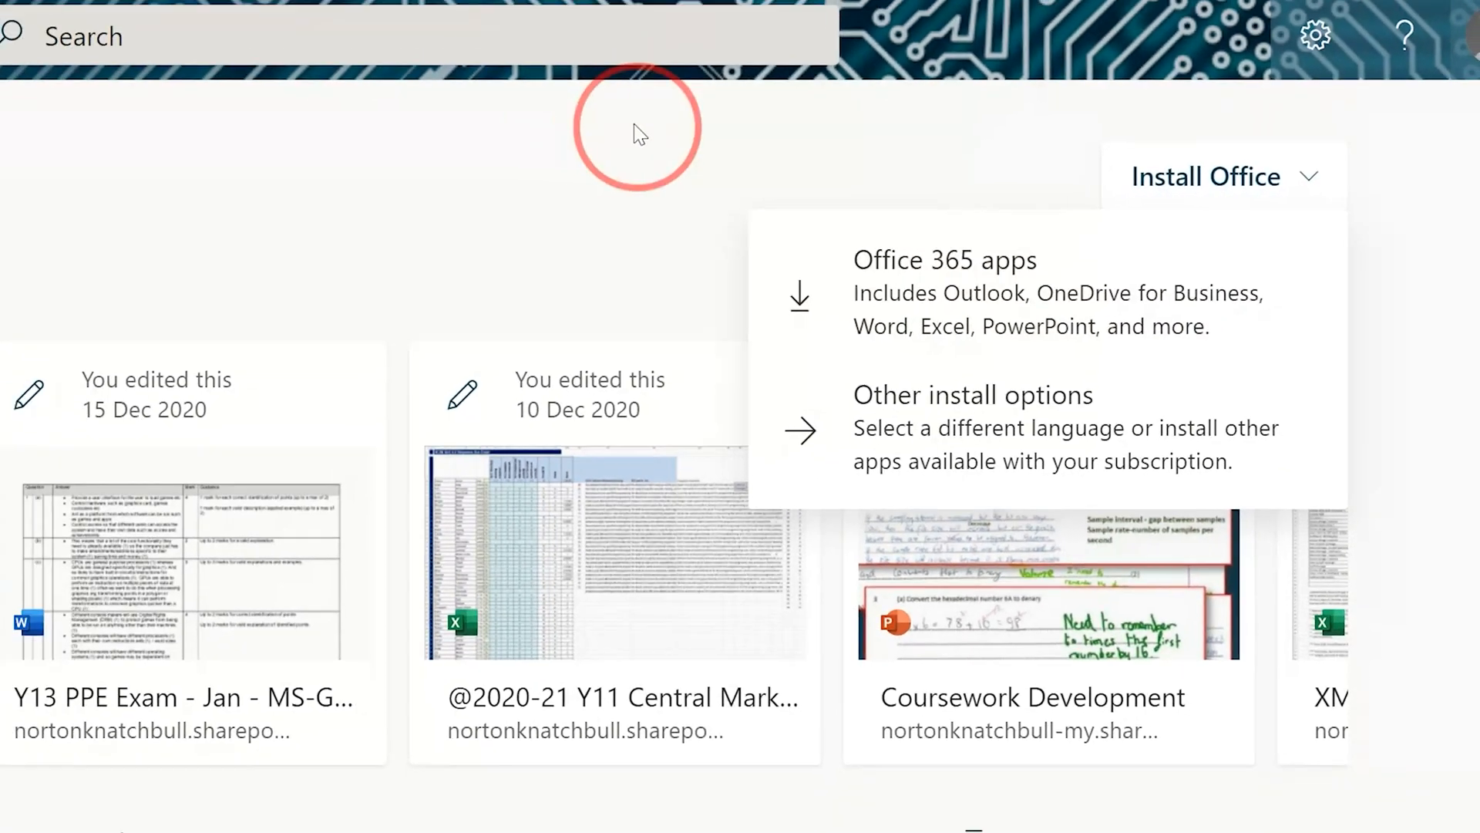
pyautogui.click(635, 126)
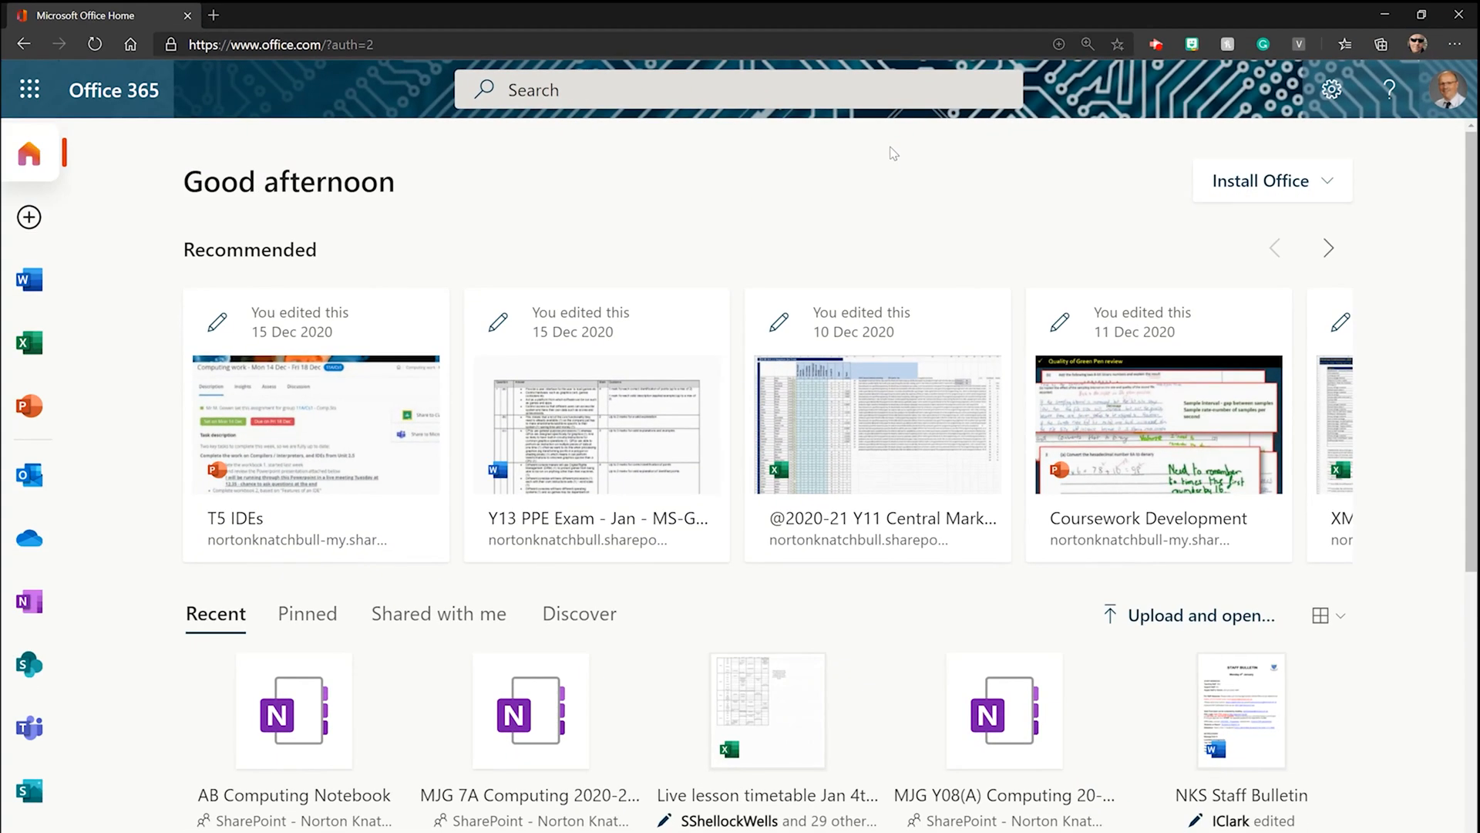
# - Open Excel for the web and create a new blank workbook
pyautogui.click(31, 344)
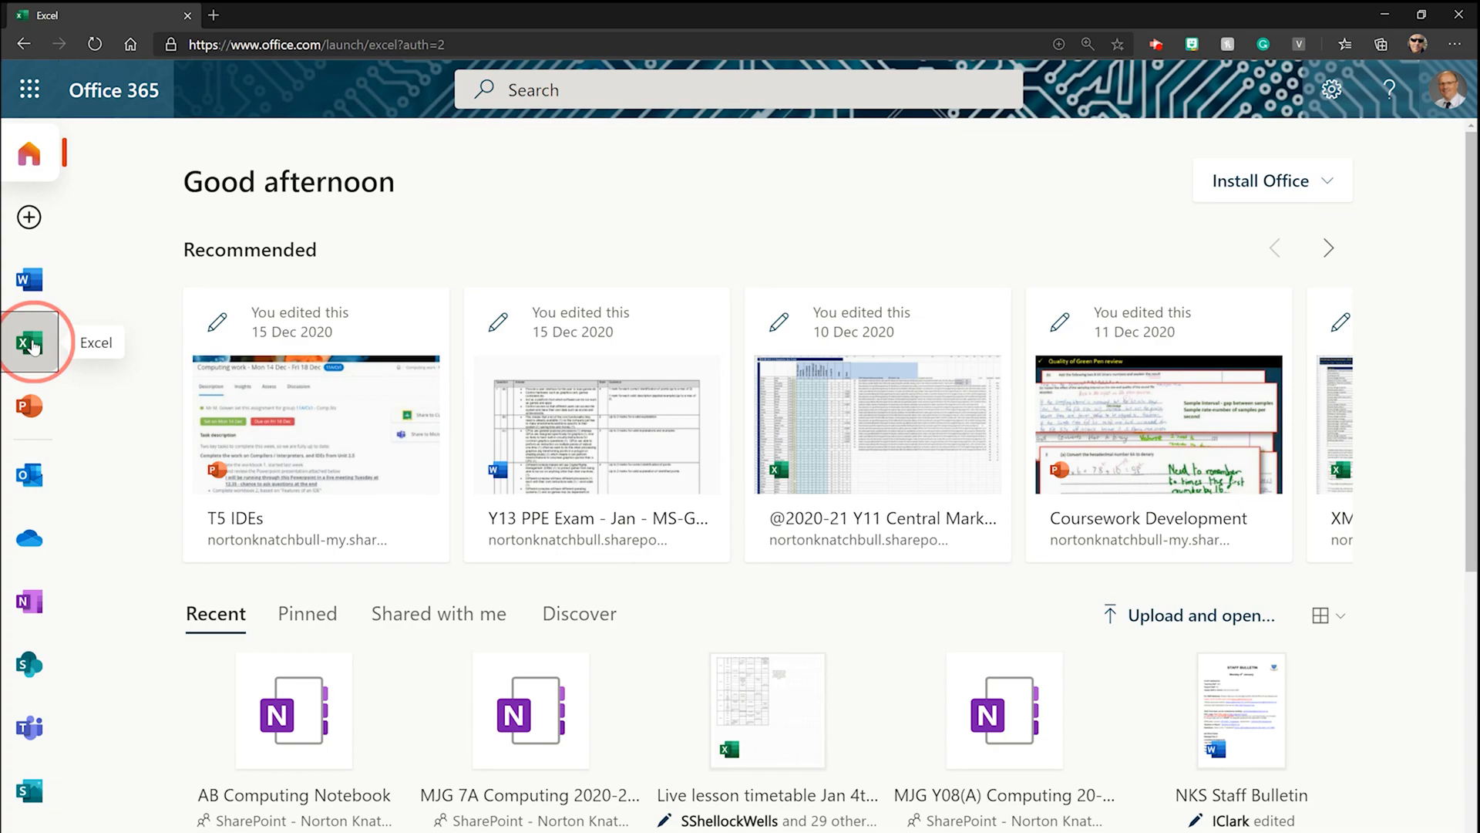
pyautogui.click(283, 300)
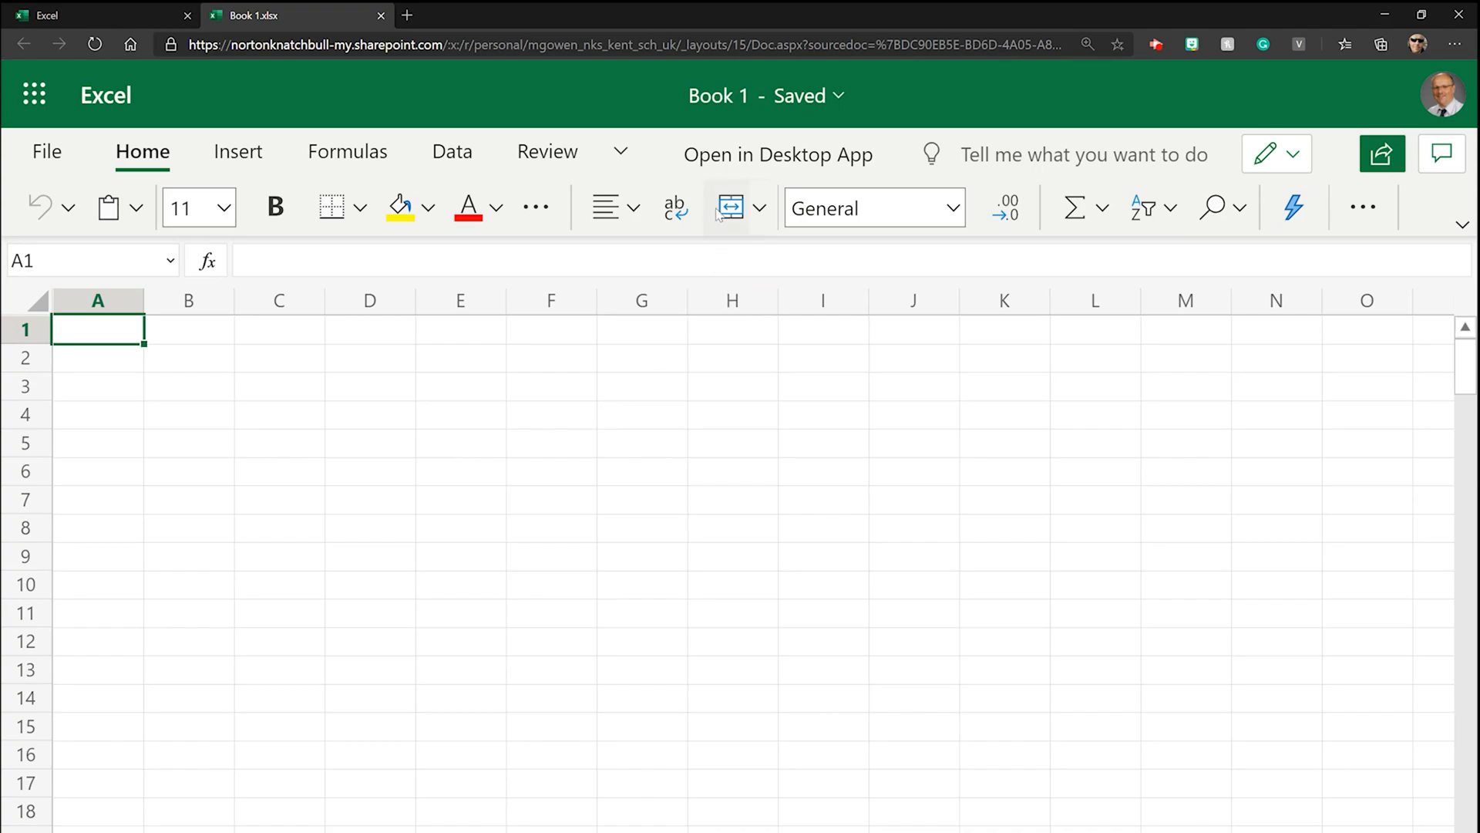
# - Look at the workbook's file name and save location settings, leaving them as they are
pyautogui.click(714, 107)
pyautogui.click(713, 108)
pyautogui.click(715, 109)
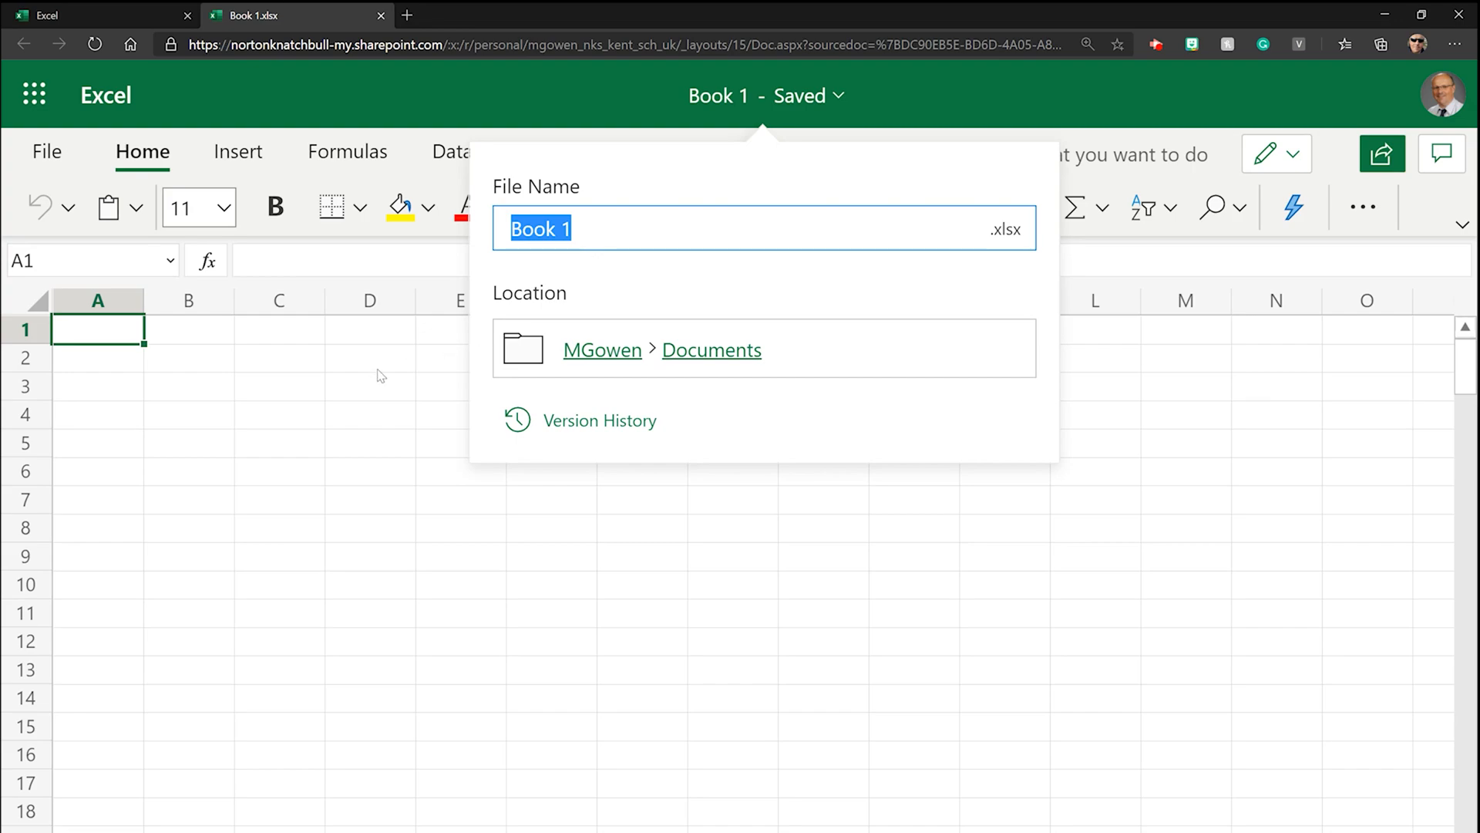
pyautogui.press('Escape')
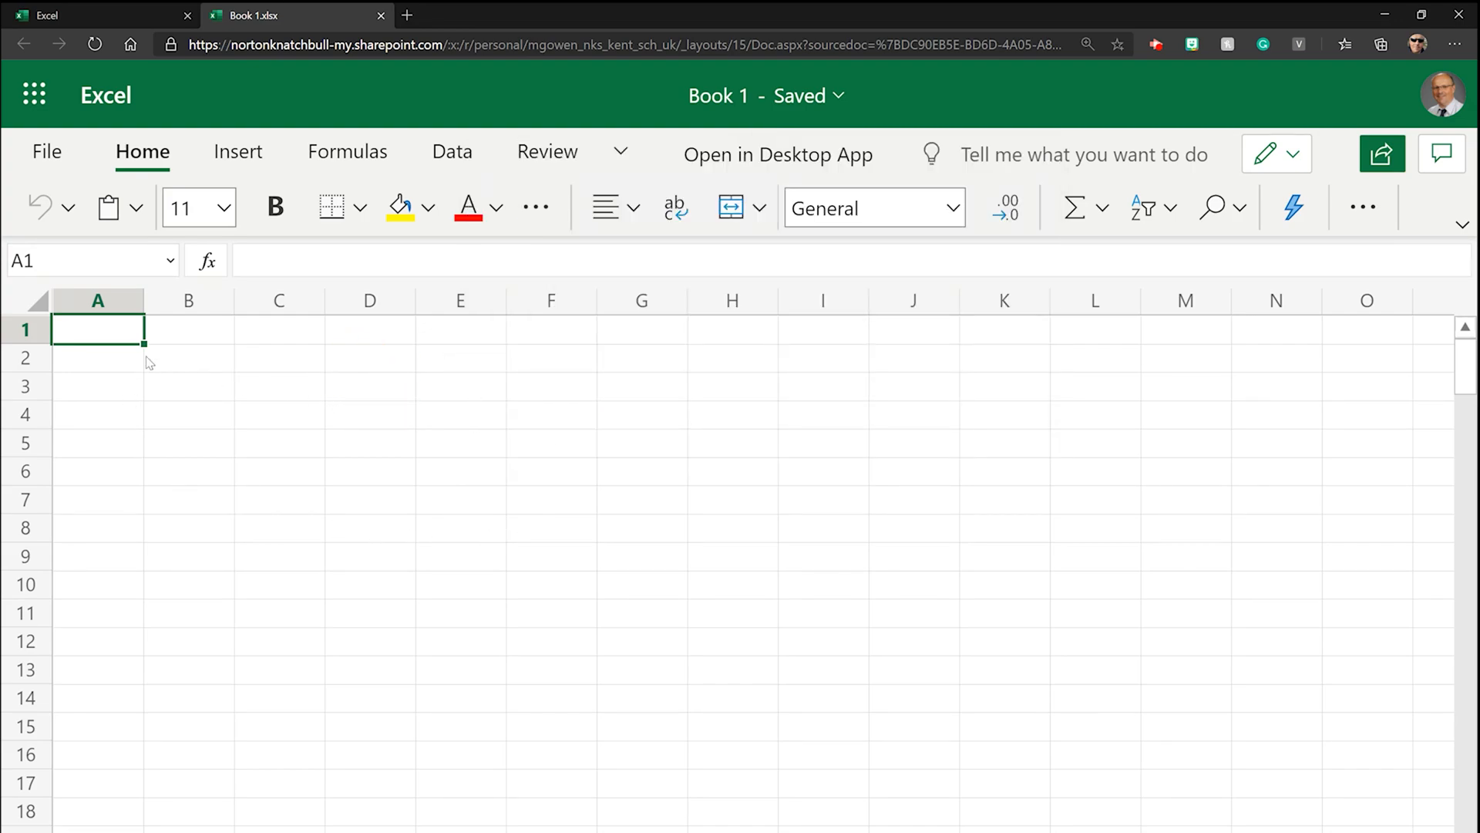
# - Select individual cells such as C3 and B5 to examine how their cell references are shown
pyautogui.click(213, 397)
pyautogui.click(271, 403)
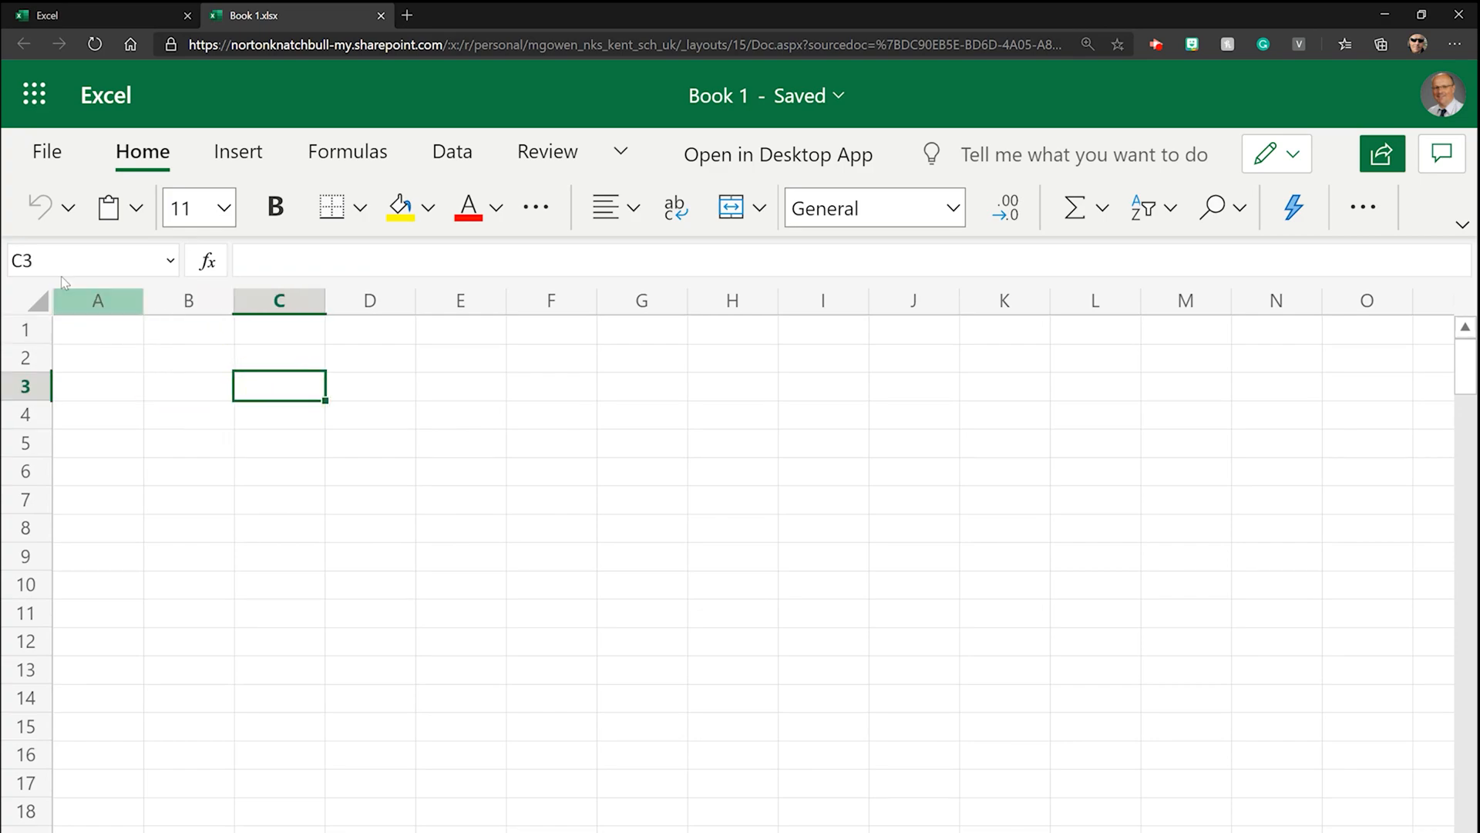
pyautogui.click(174, 431)
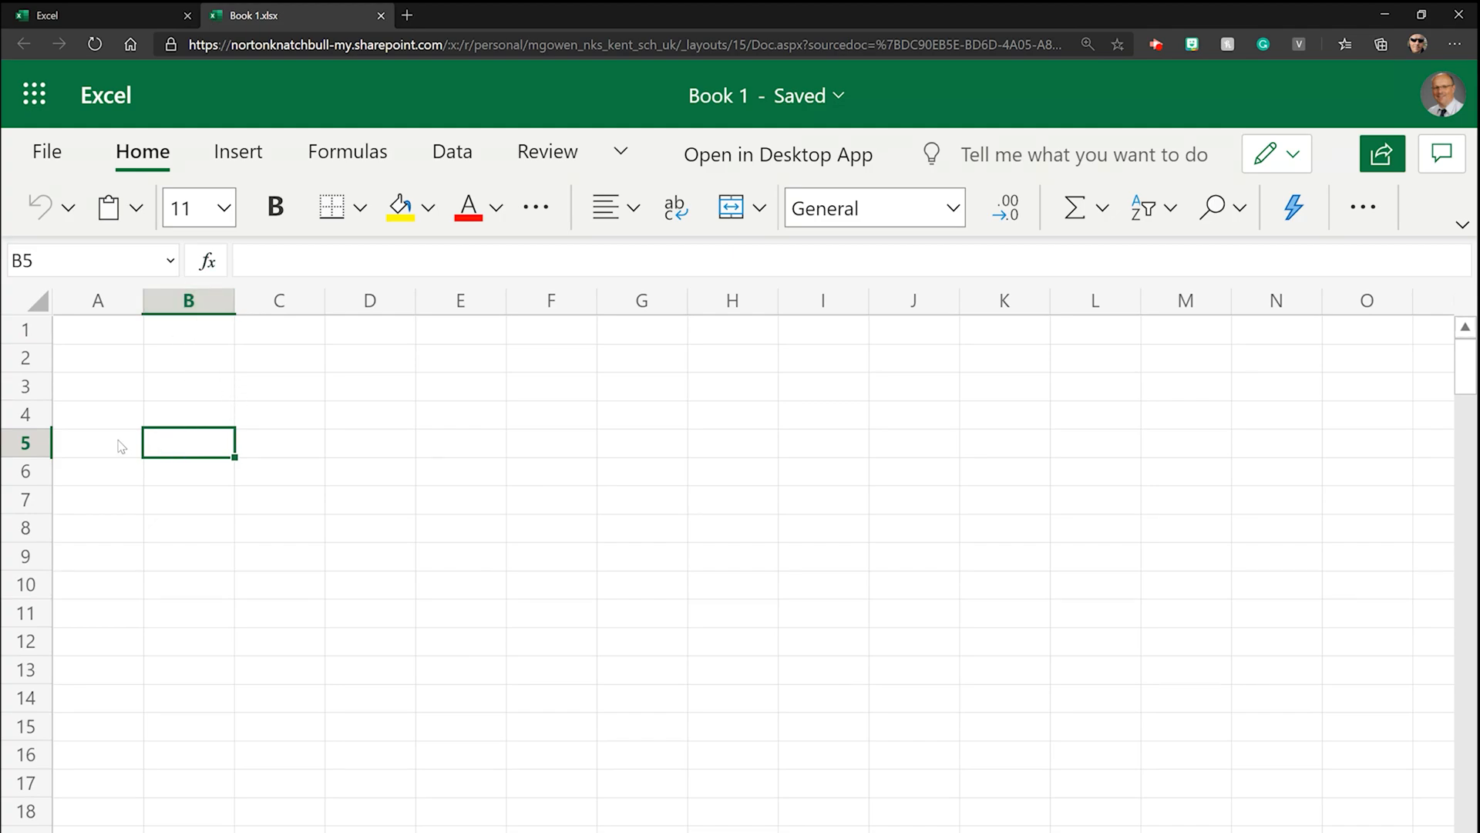
# - Select columns C, D and E in turn, and make column E narrower
pyautogui.click(284, 298)
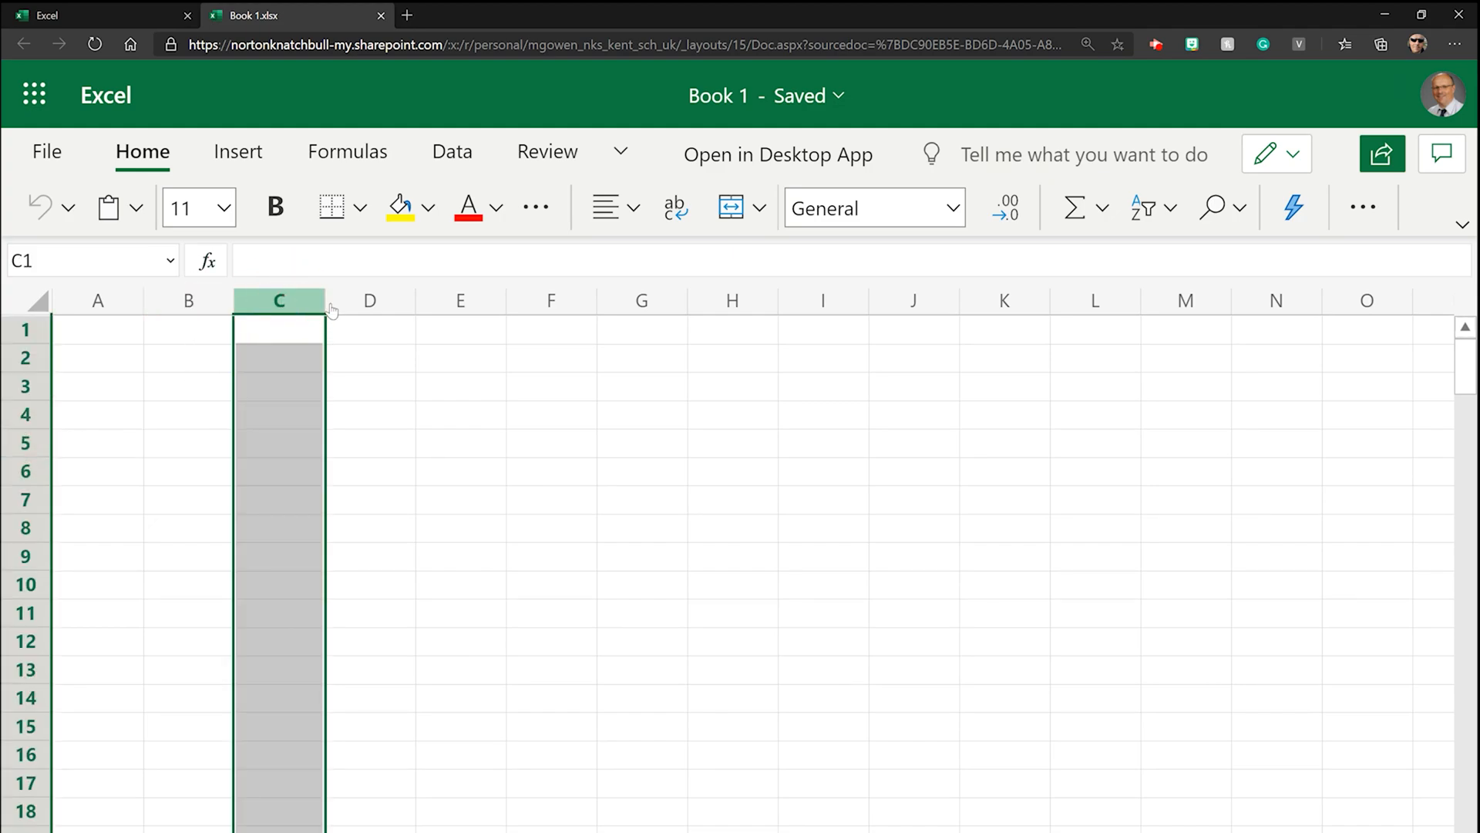
pyautogui.click(384, 303)
pyautogui.click(463, 302)
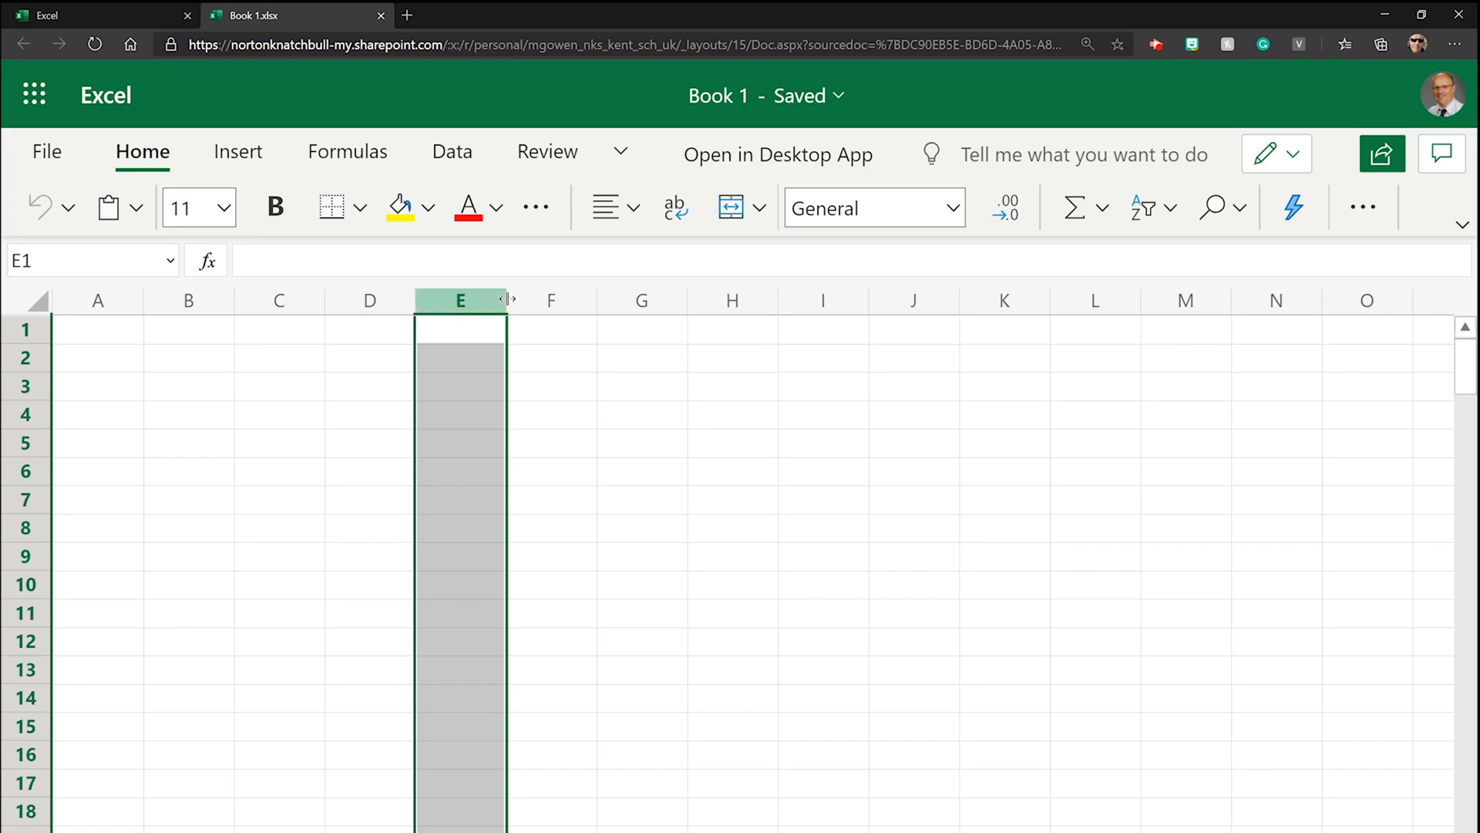
pyautogui.moveTo(505, 298); pyautogui.dragTo(468, 296)
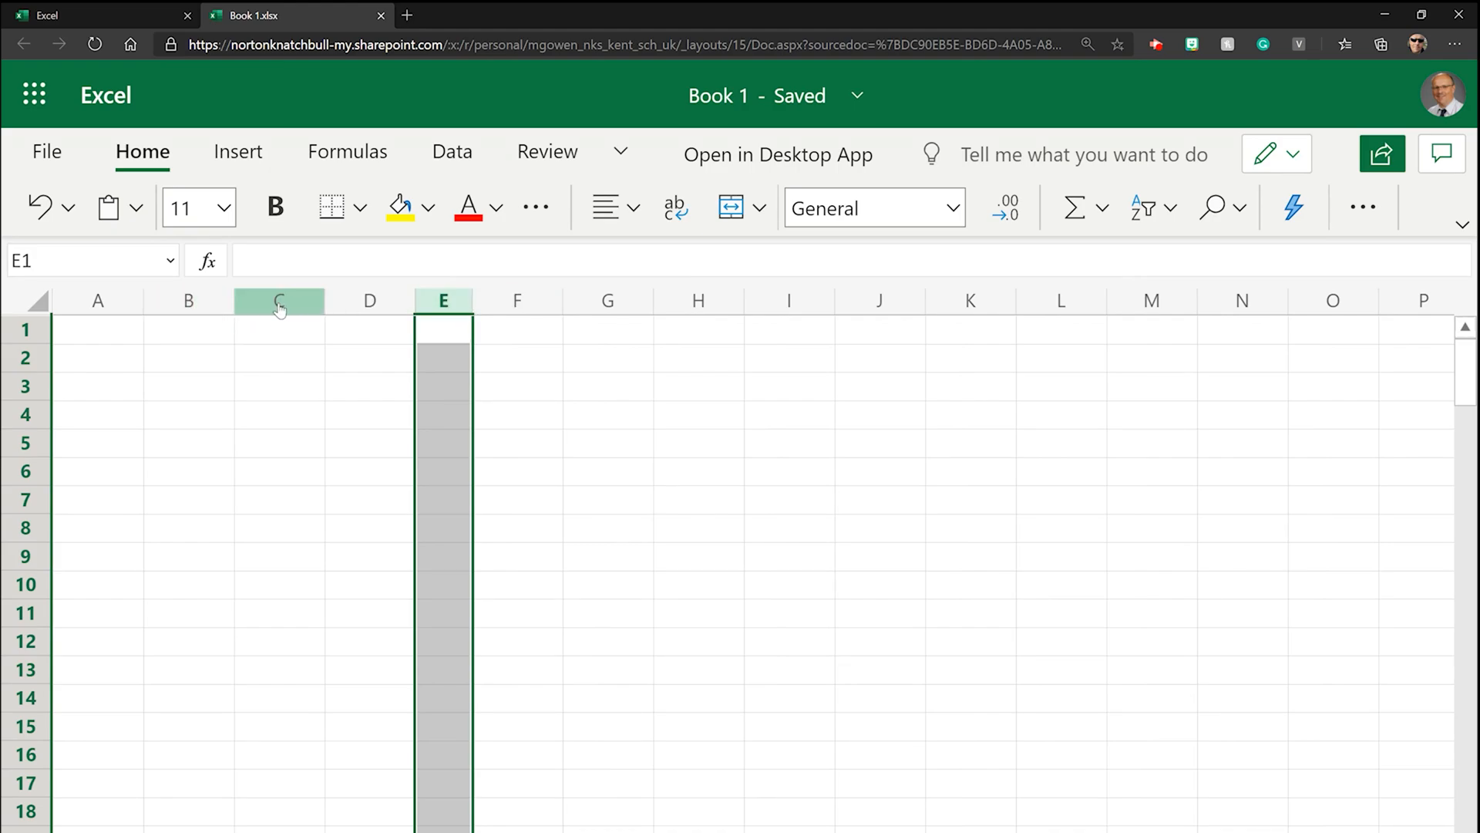
# - Narrow columns C to F to one equal width, and increase the height of rows 3 to 5 equally
pyautogui.moveTo(280, 308); pyautogui.dragTo(507, 303)
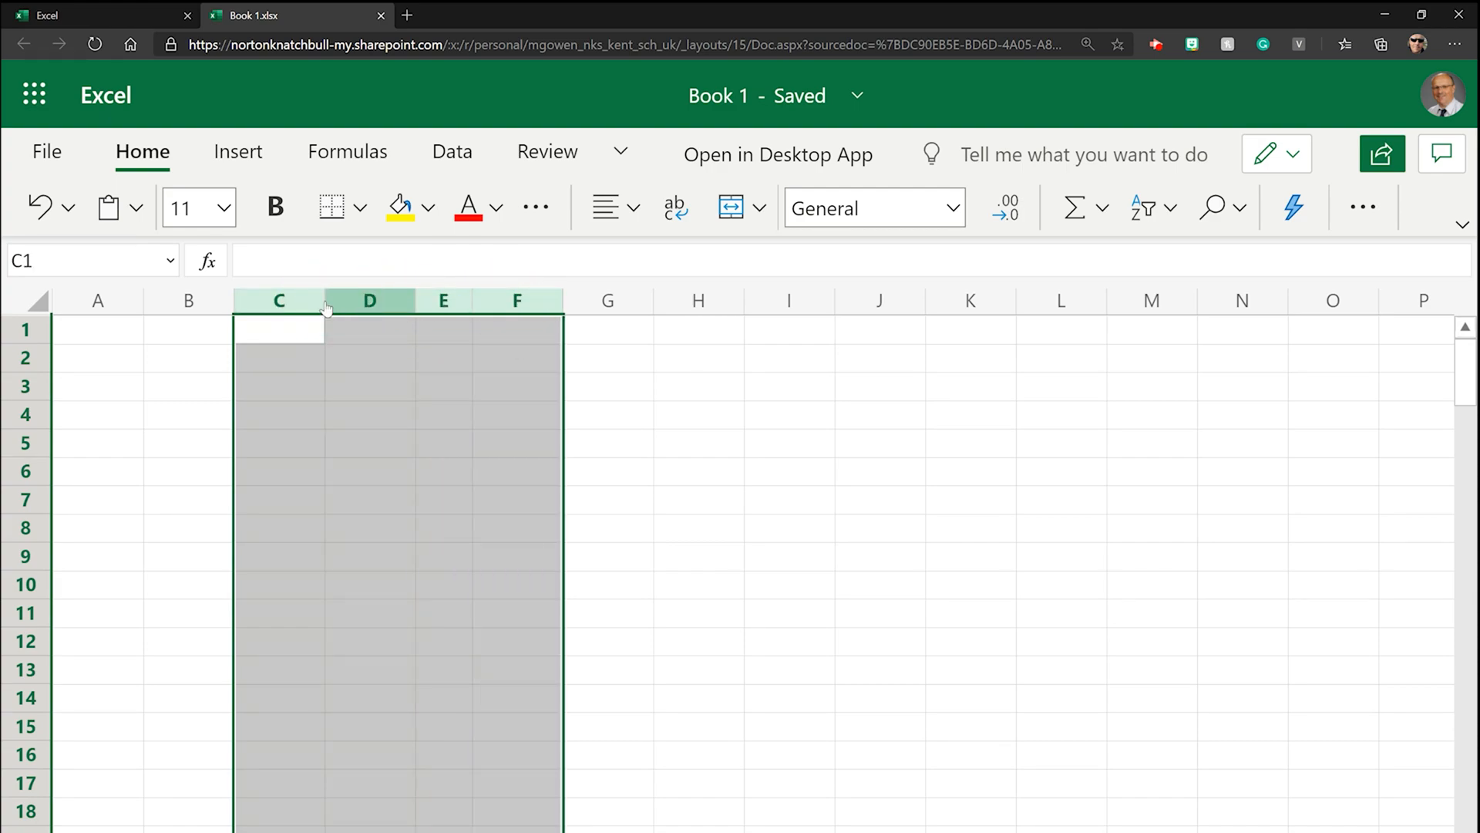
pyautogui.moveTo(325, 299); pyautogui.dragTo(302, 304)
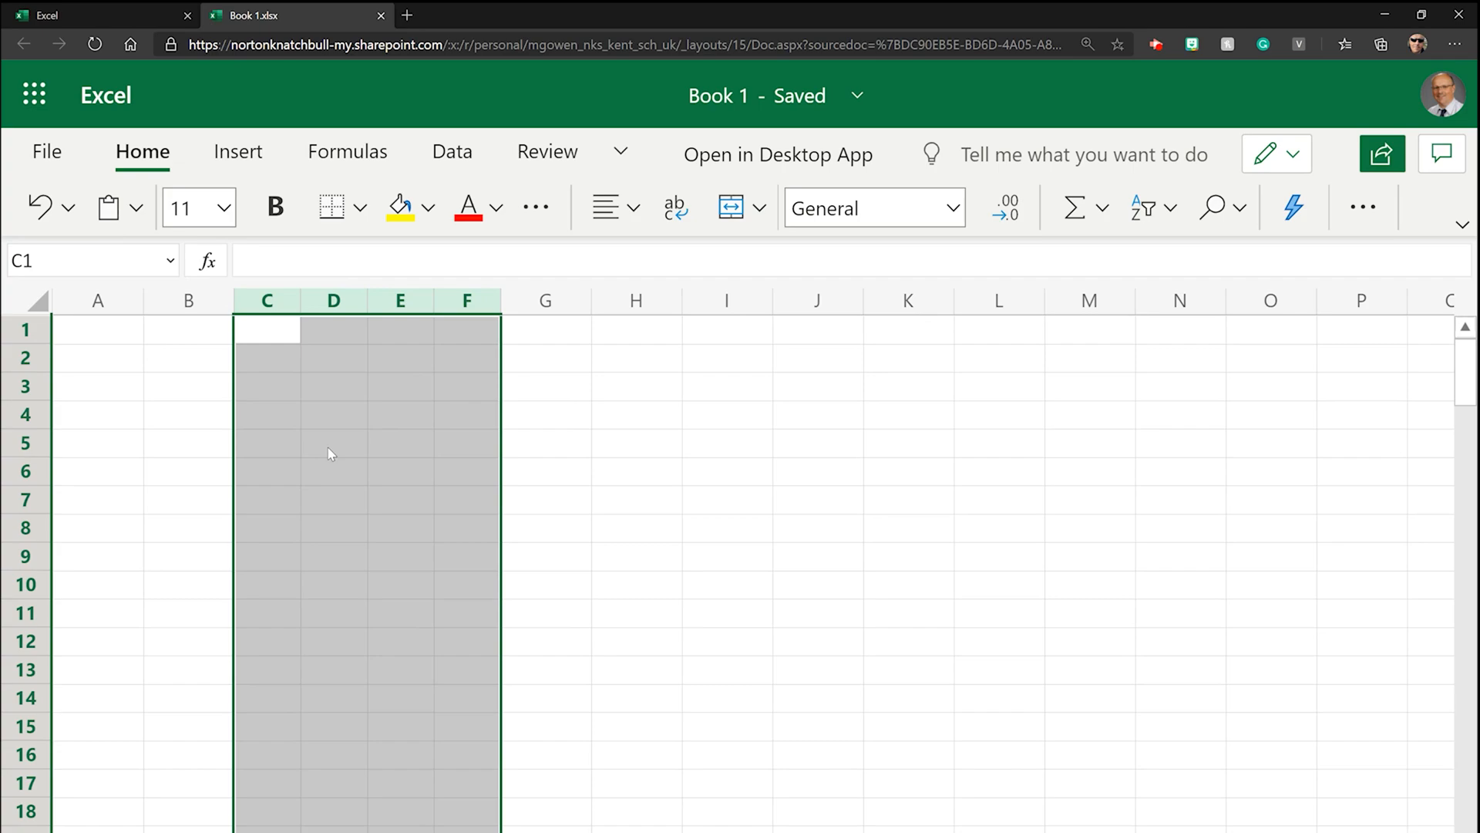
pyautogui.moveTo(25, 386); pyautogui.dragTo(31, 453)
pyautogui.click(161, 401)
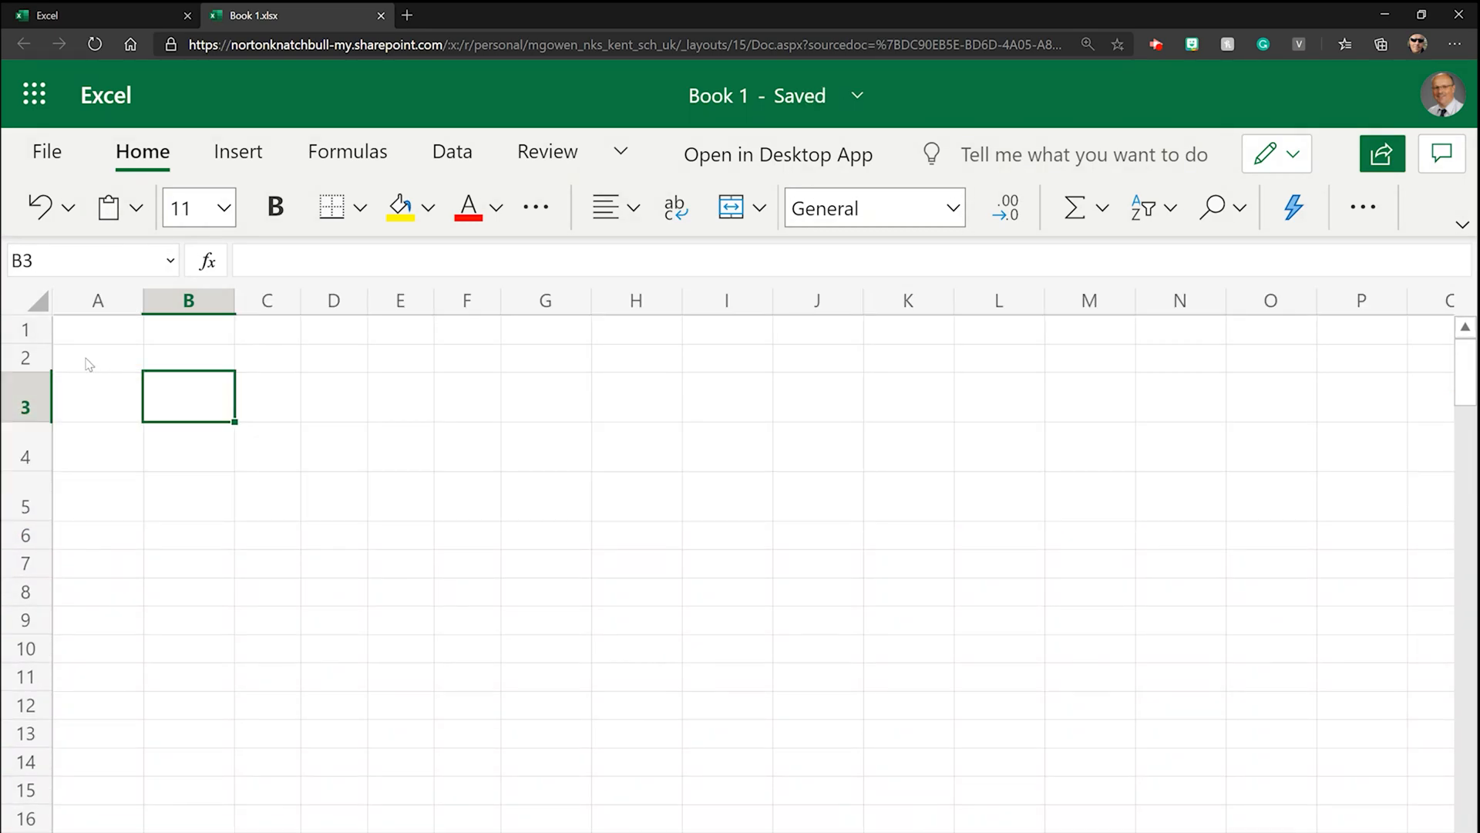
# - Make all rows on the sheet slightly taller and give all columns one equal, slightly narrower width
pyautogui.click(37, 301)
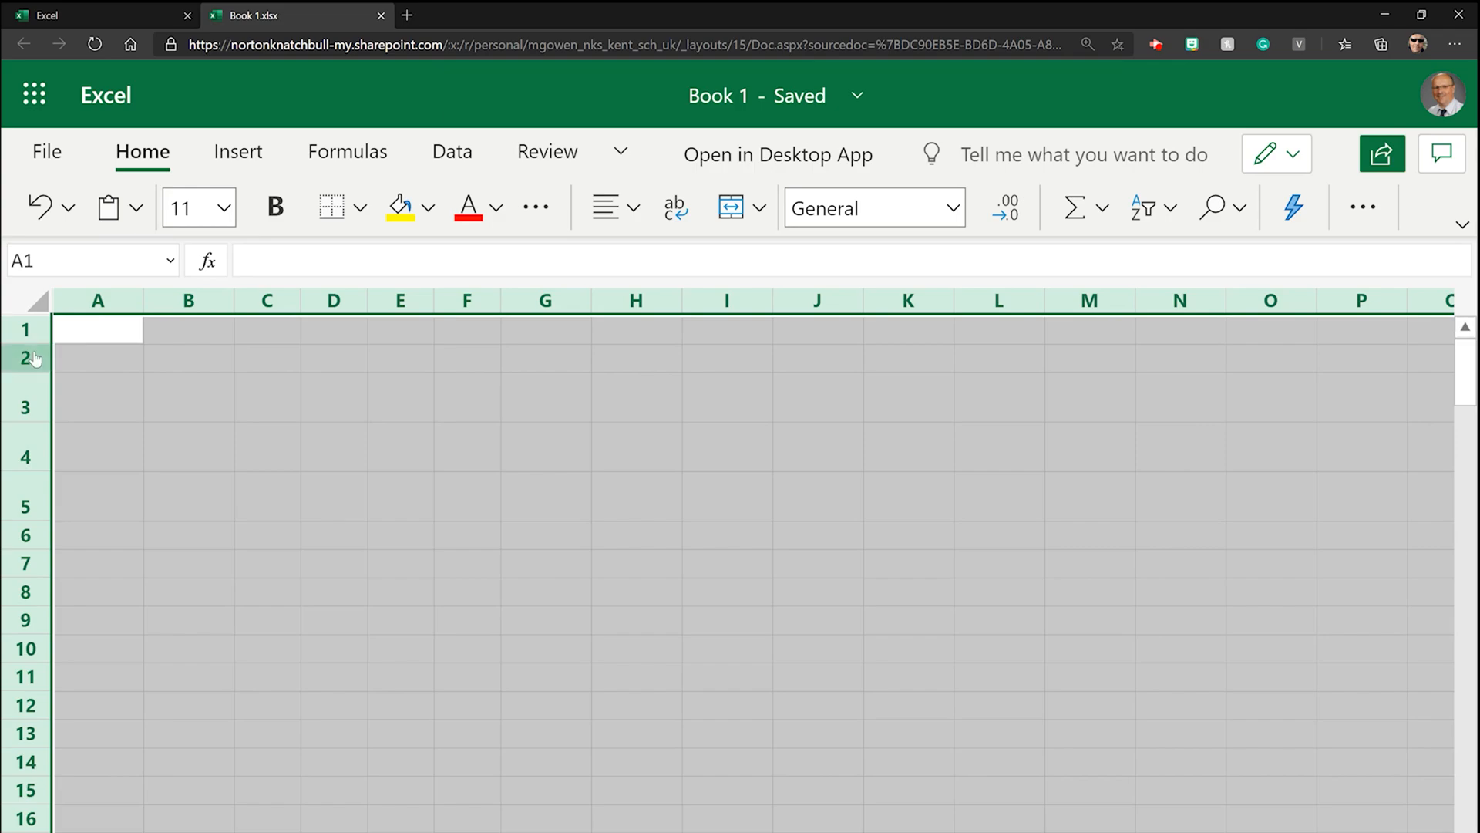
pyautogui.moveTo(32, 344); pyautogui.dragTo(36, 352)
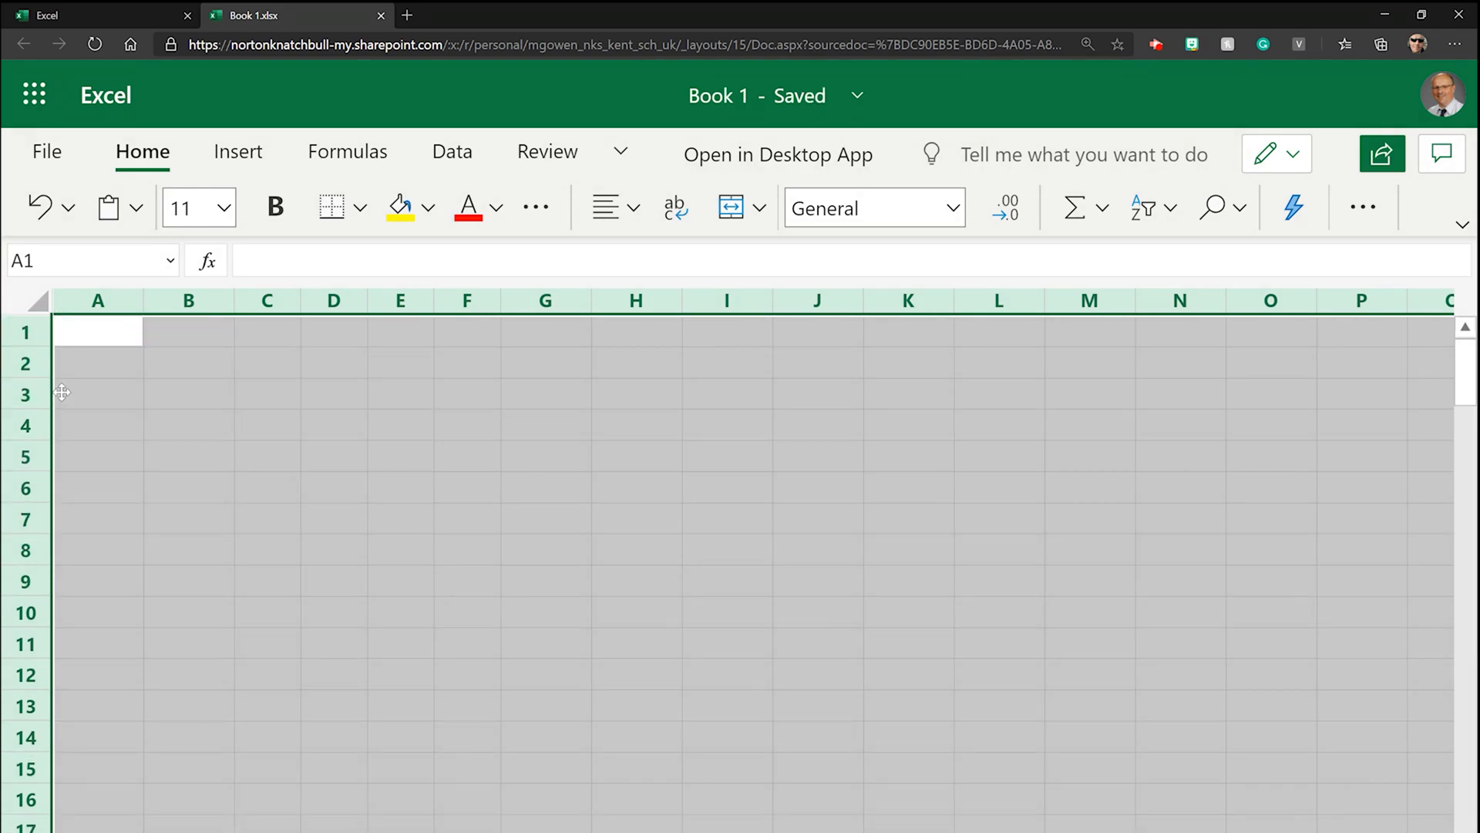
pyautogui.moveTo(232, 295); pyautogui.dragTo(218, 295)
# - Enter the numbers 15, 16, 17 and 18 down cells B2 to B5
pyautogui.click(191, 369)
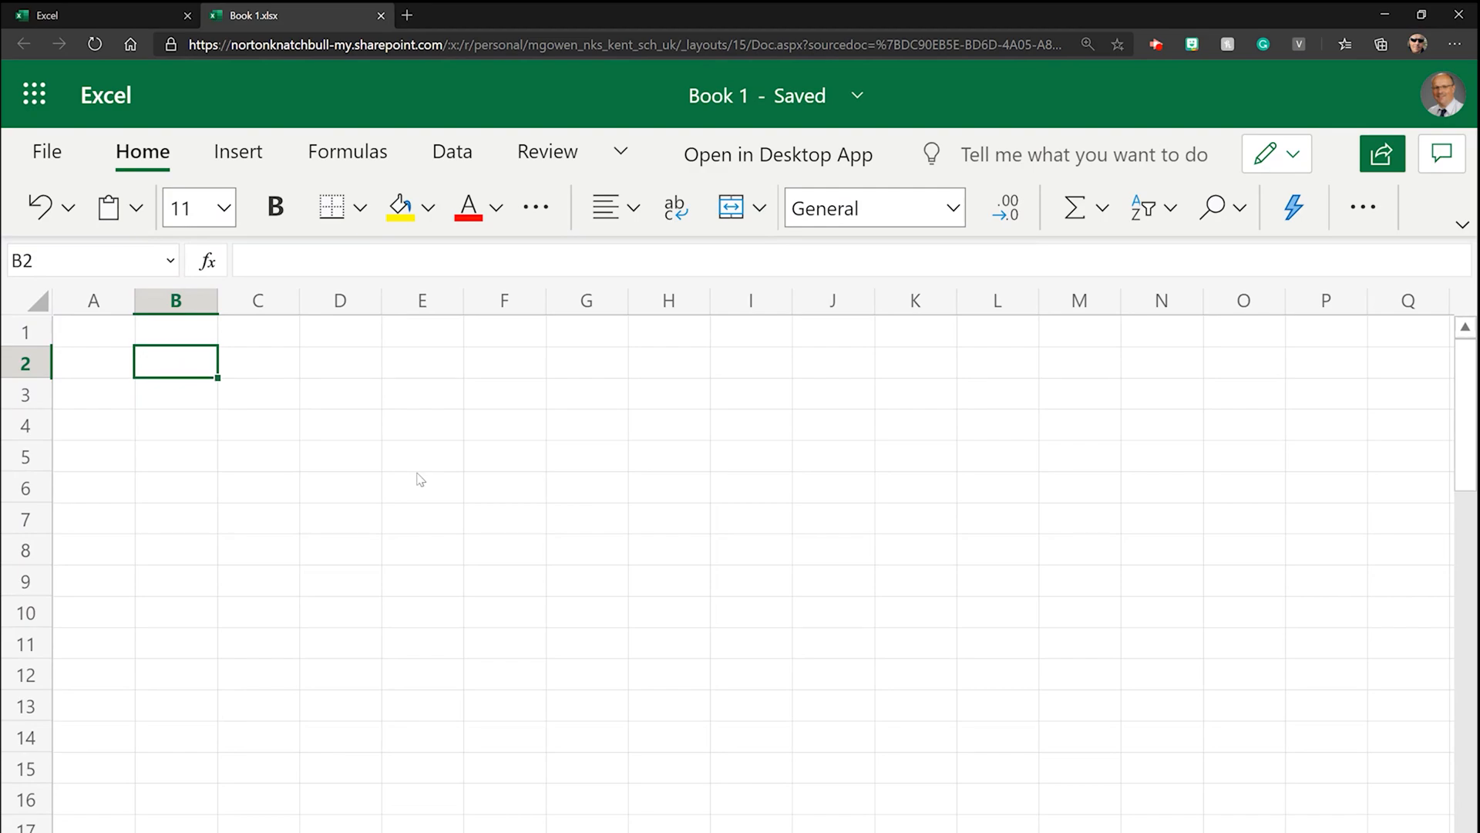
pyautogui.write('15')
pyautogui.press('Return')
pyautogui.write('16')
pyautogui.press('Return')
pyautogui.write('17')
pyautogui.press('Return')
pyautogui.write('18')
pyautogui.press('Return')
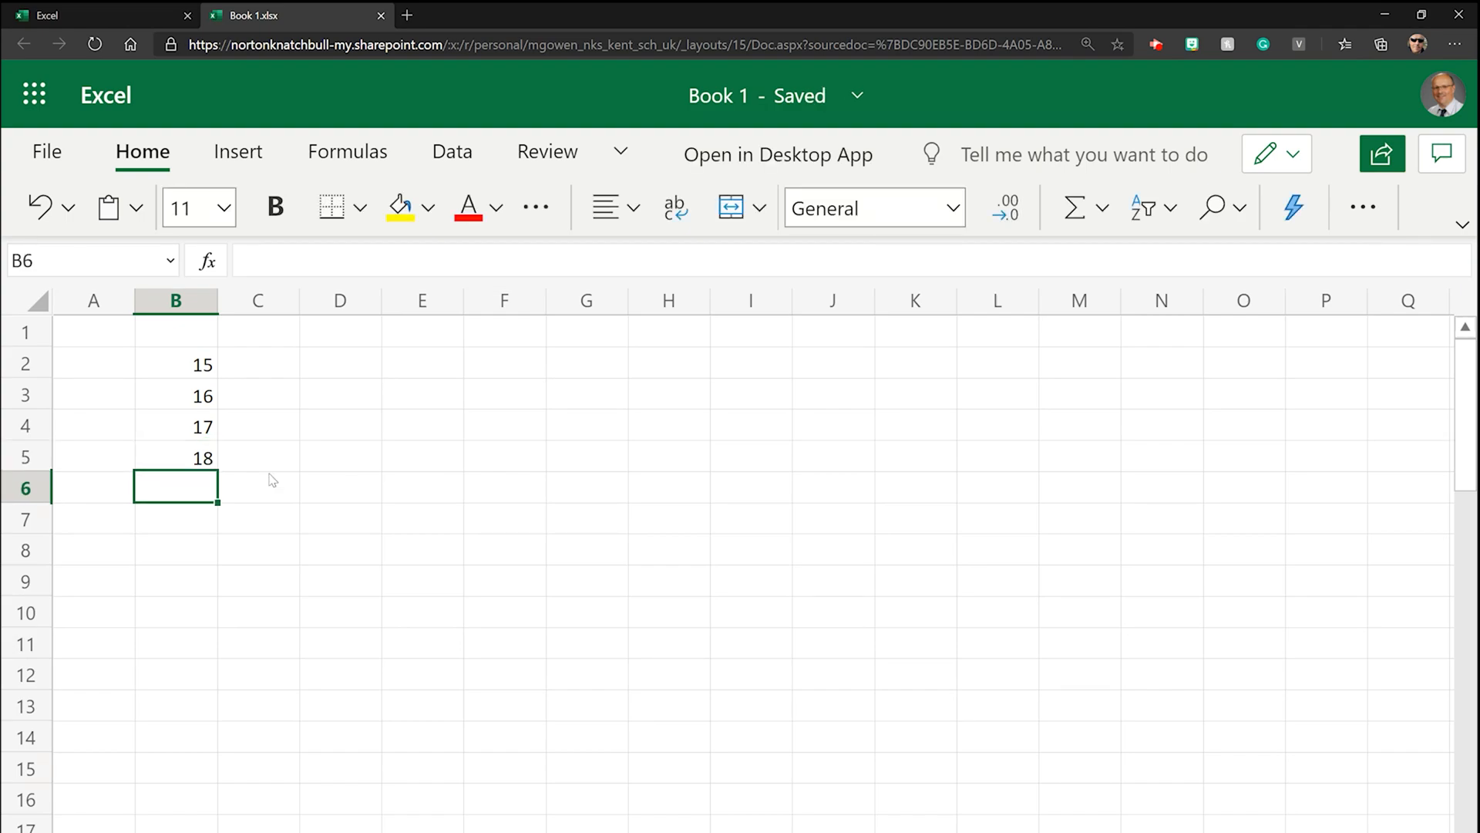
# - Enter a SUM formula in B6, trying B2 and B4 as separate arguments before setting the range to B2:B5
pyautogui.click(1076, 209)
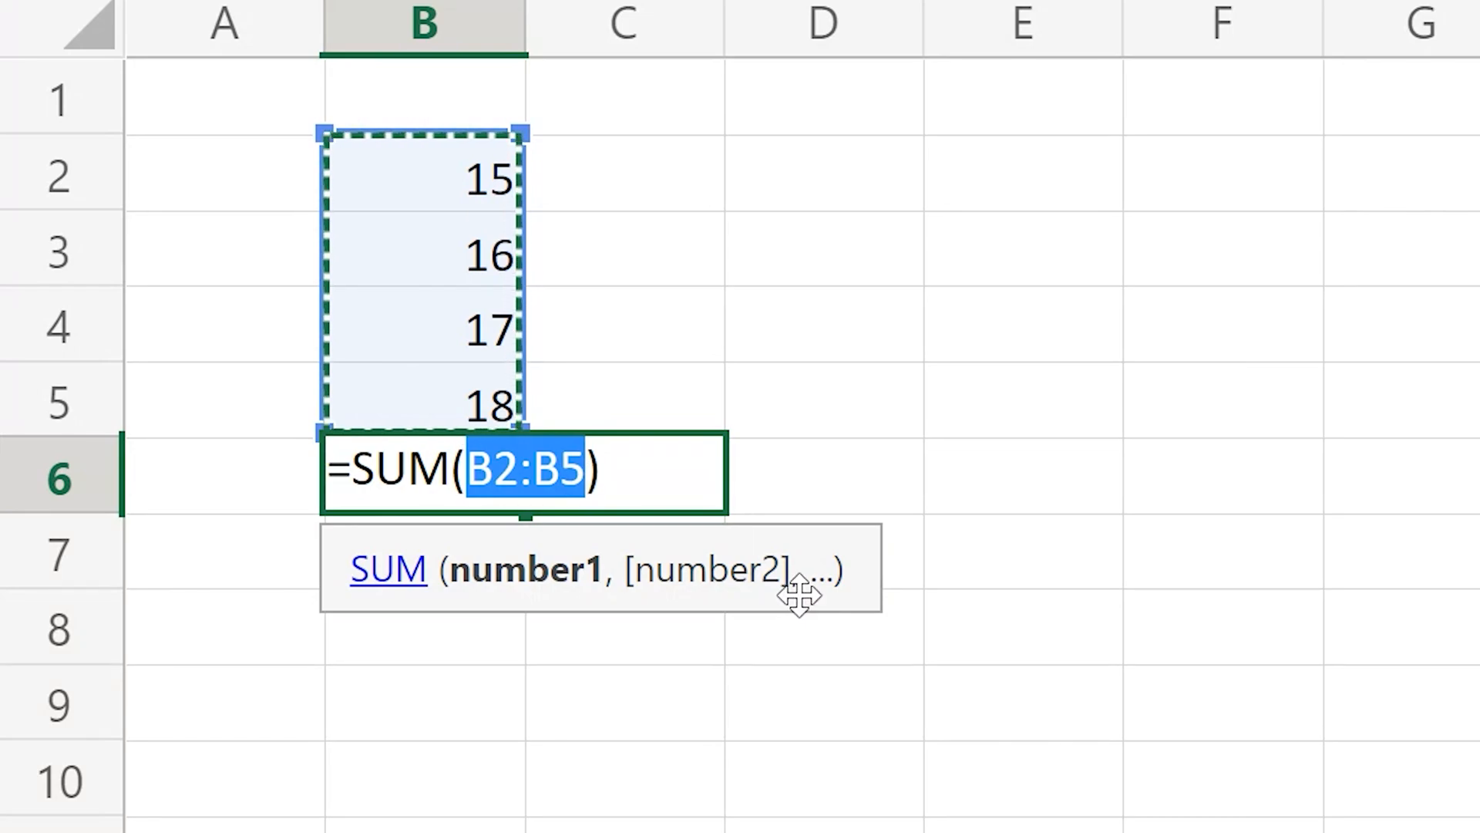
pyautogui.press('BackSpace')
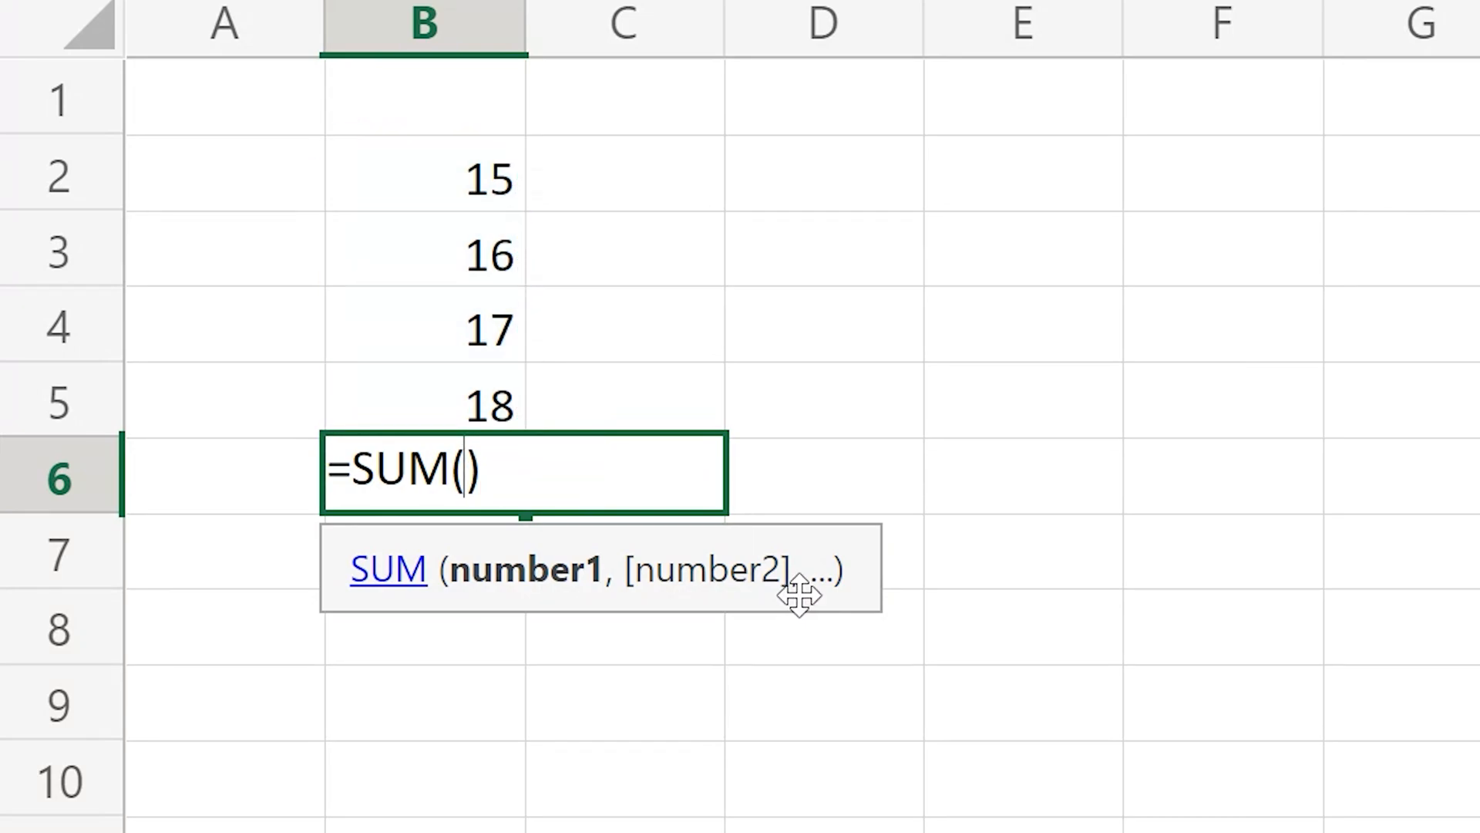
pyautogui.click(489, 185)
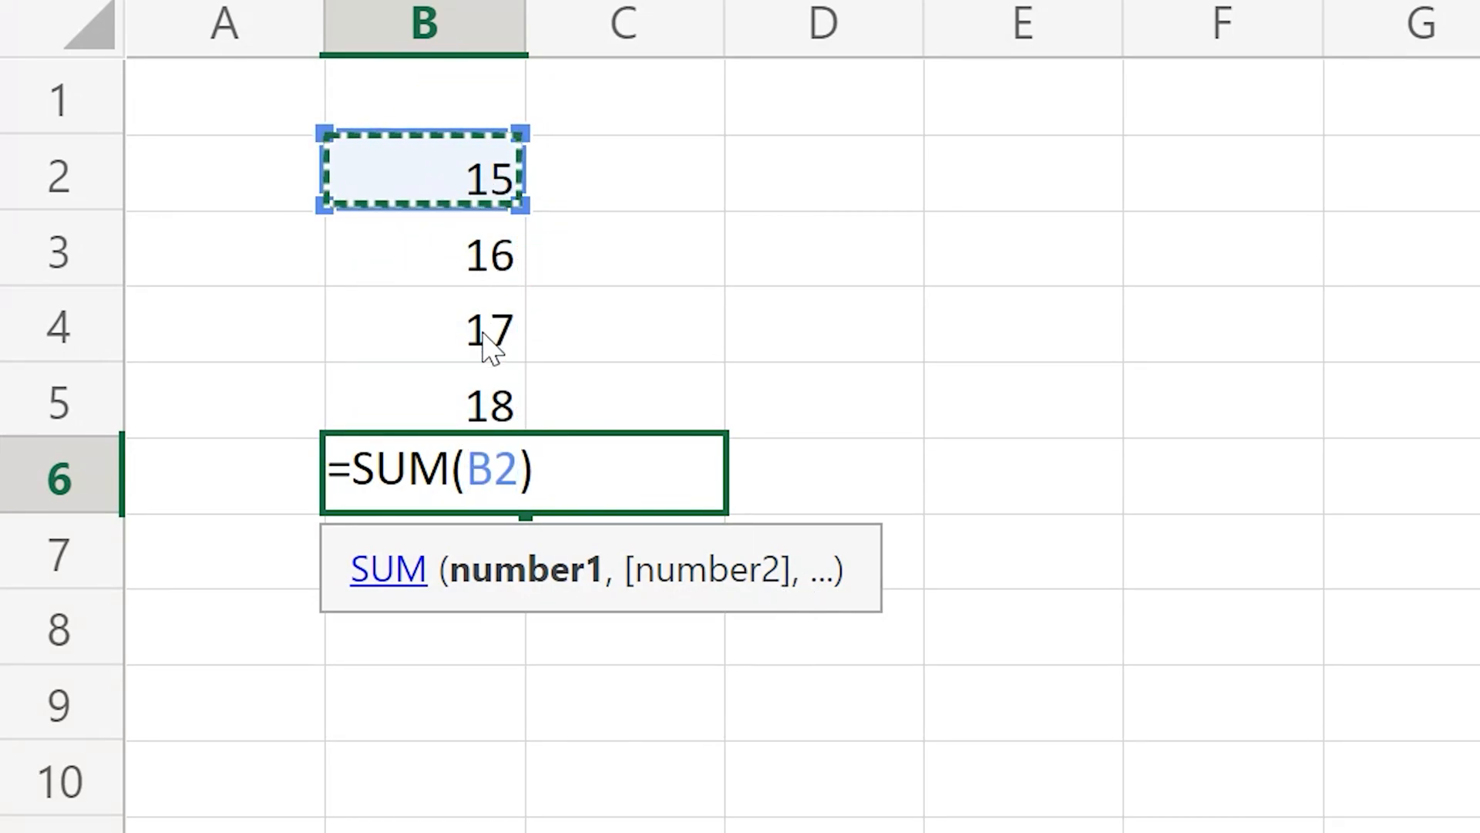
pyautogui.keyDown('ctrl'); pyautogui.click(462, 346); pyautogui.keyUp('ctrl')
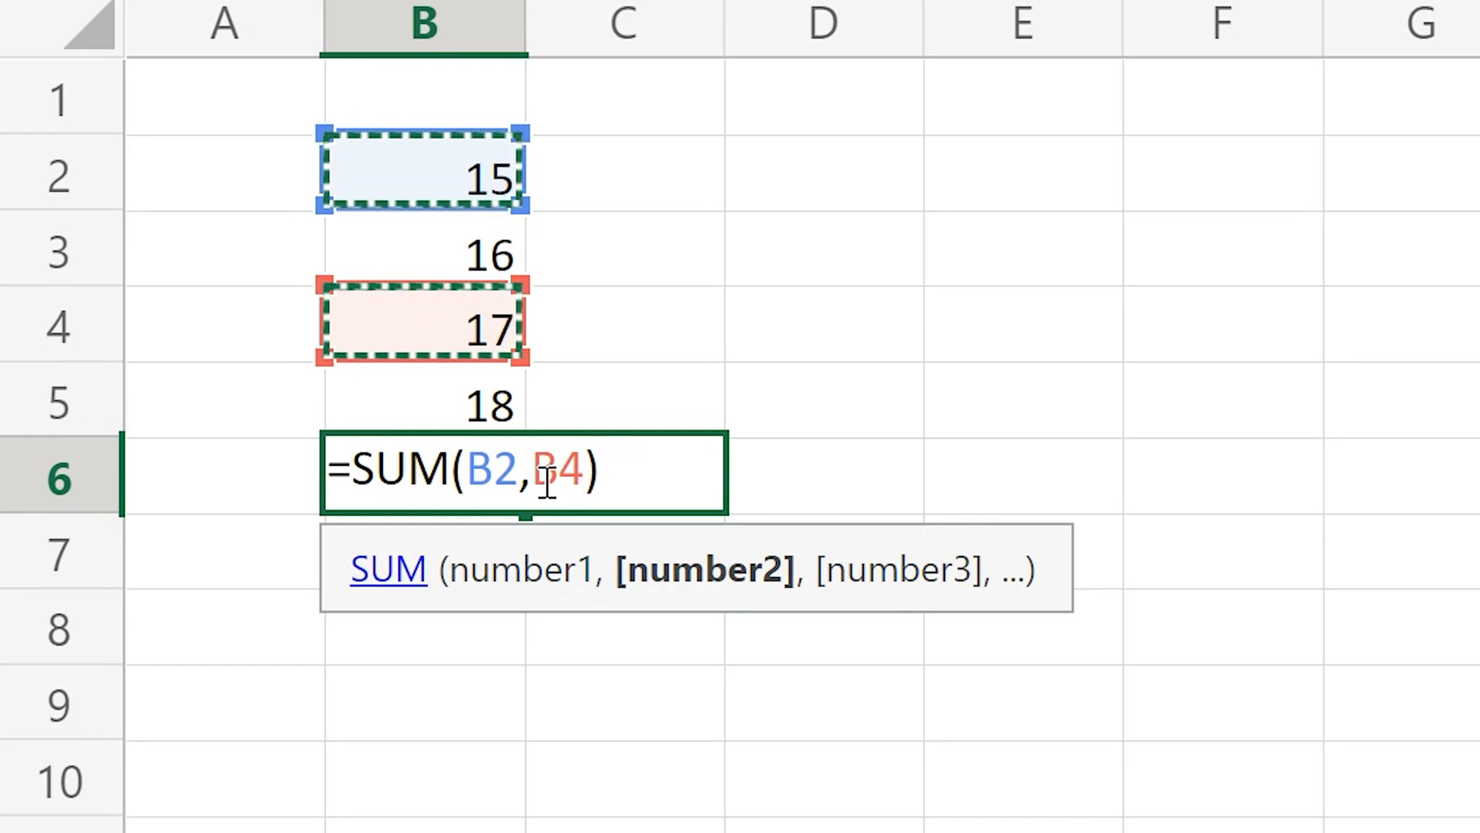
pyautogui.moveTo(456, 185); pyautogui.dragTo(414, 390)
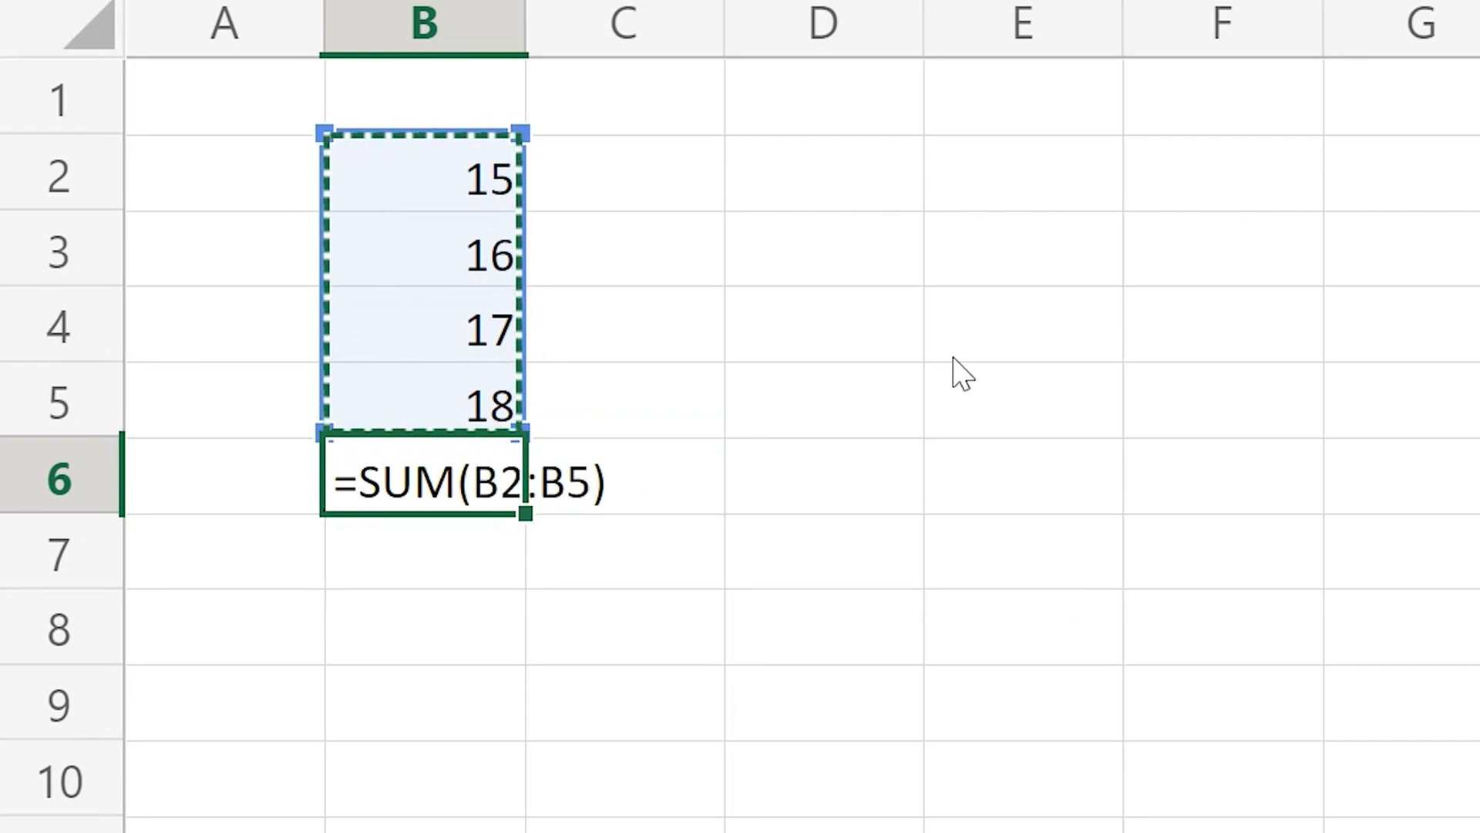
pyautogui.press('Return')
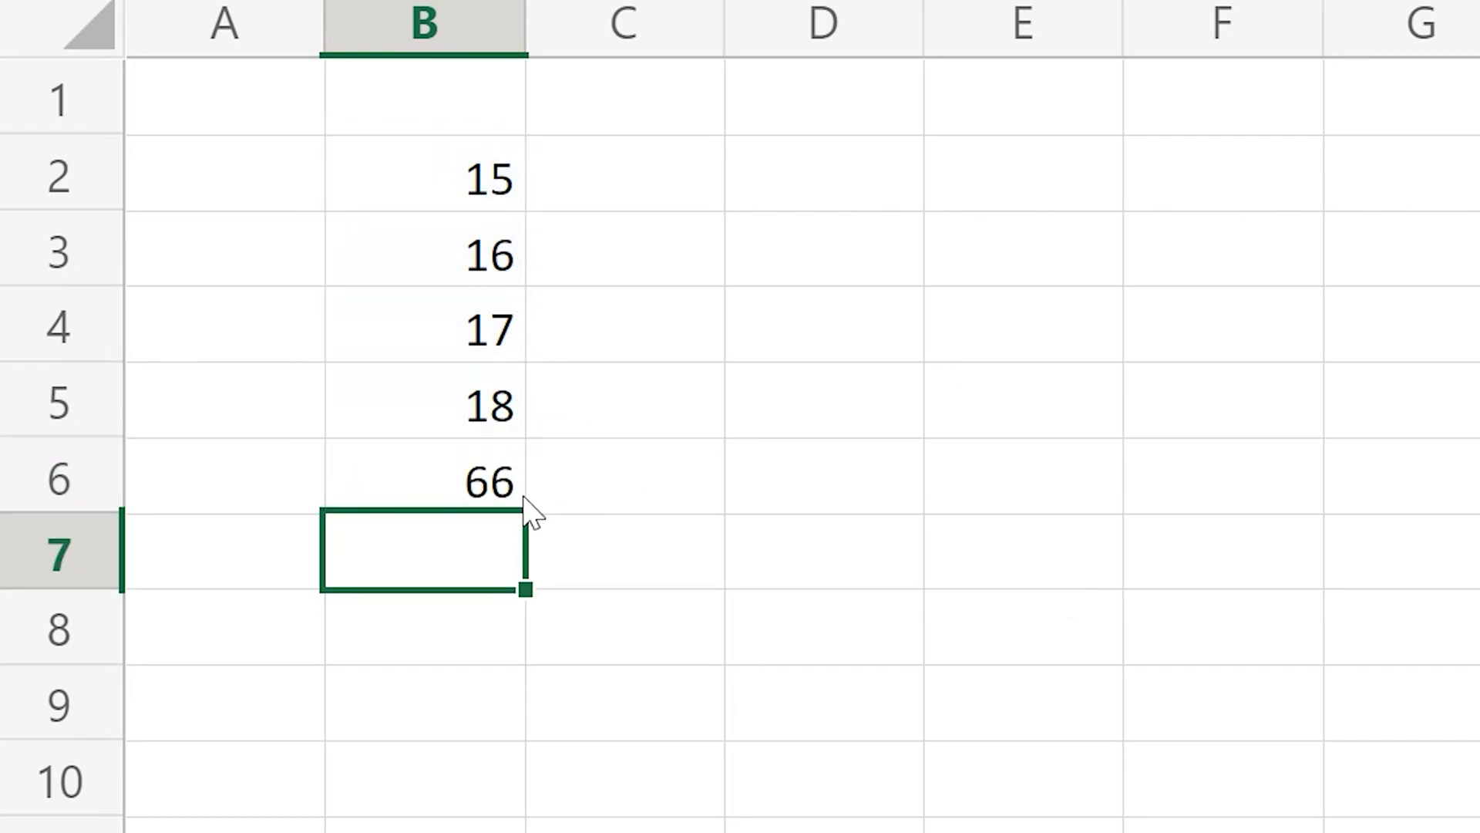
pyautogui.click(453, 481)
# - Insert an AVERAGE formula in cell C6 for the range B2:B5
pyautogui.click(661, 484)
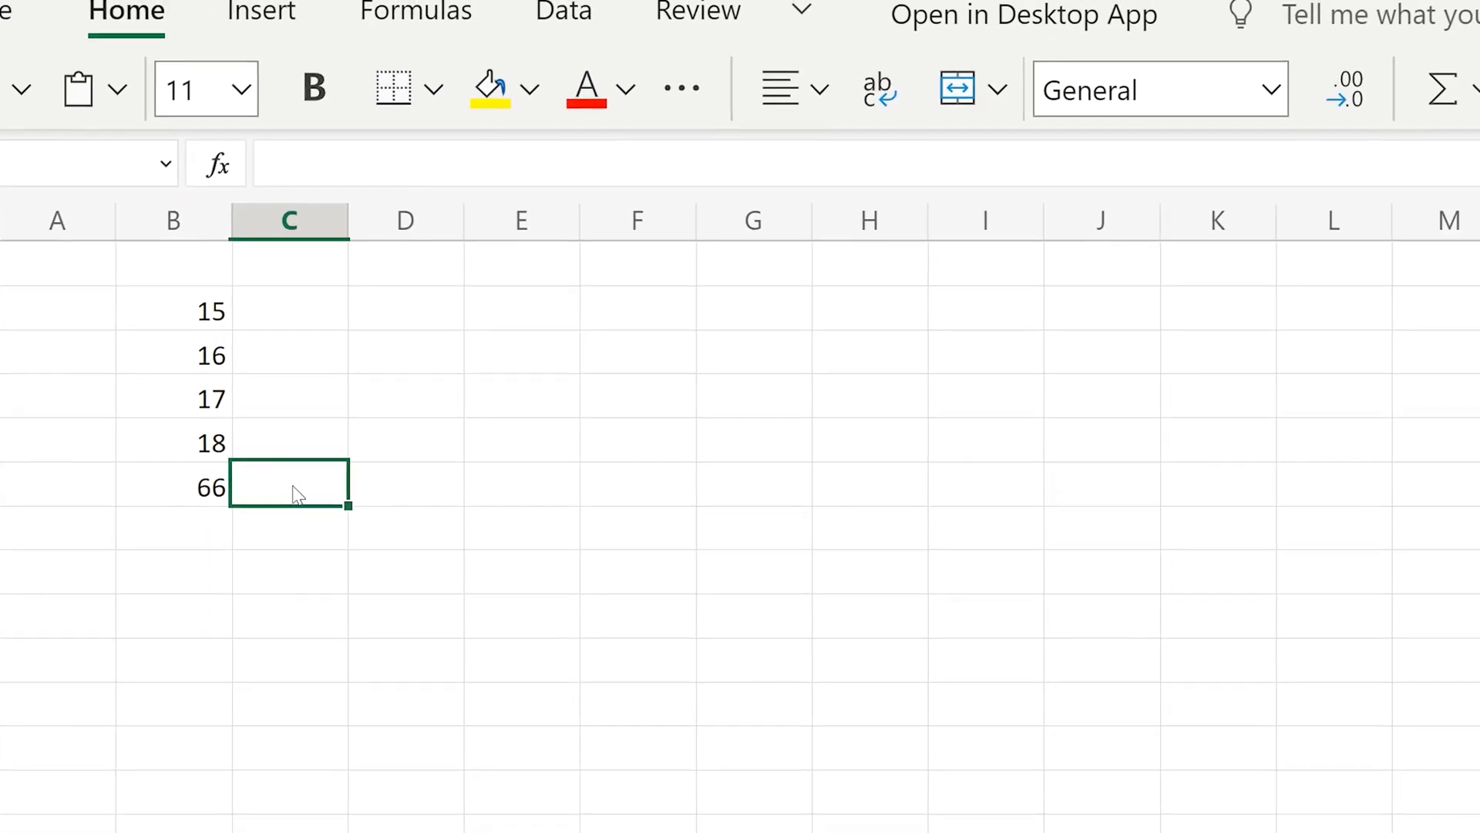
pyautogui.click(1251, 148)
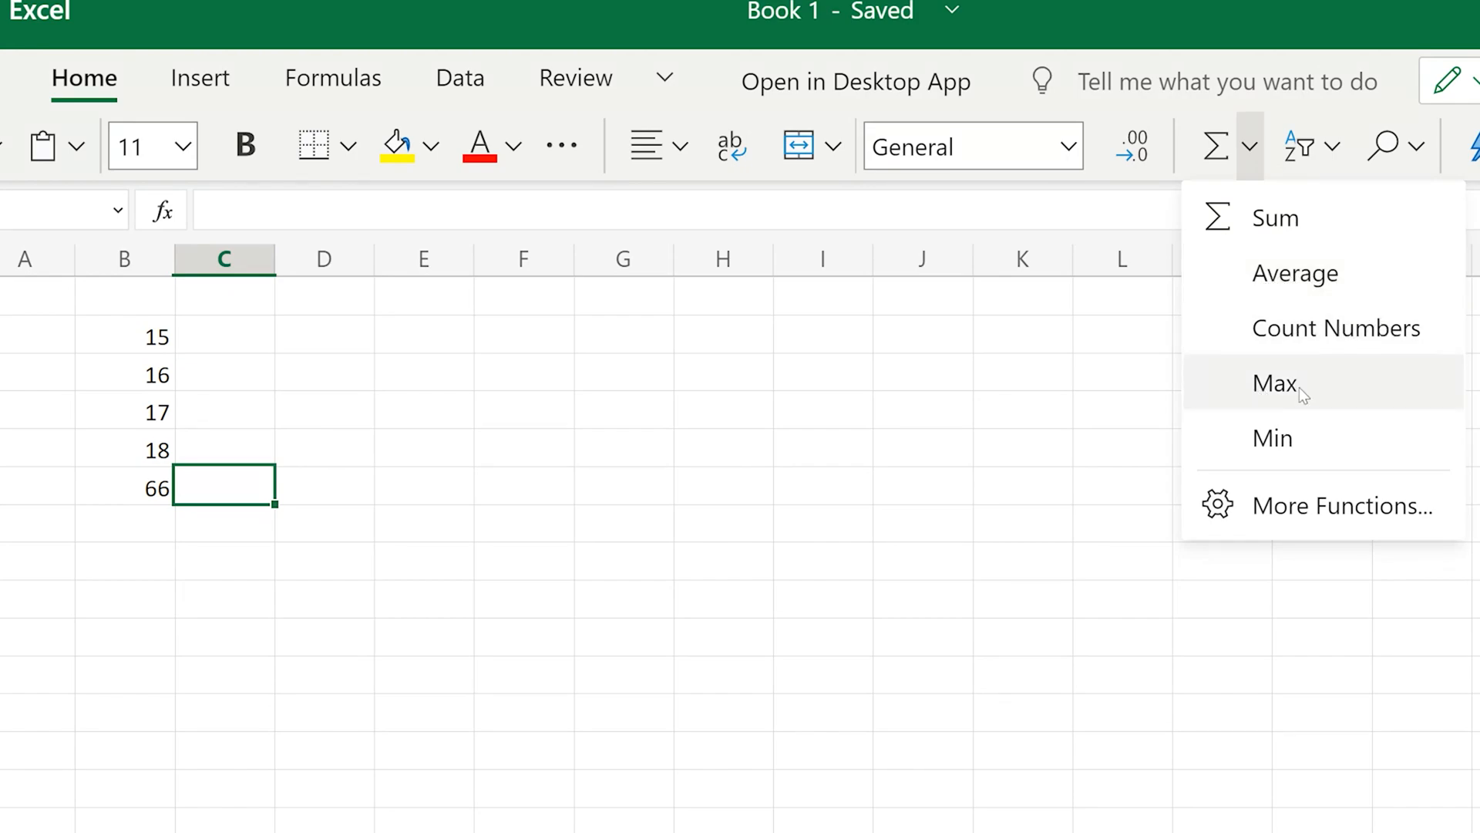
pyautogui.click(1297, 272)
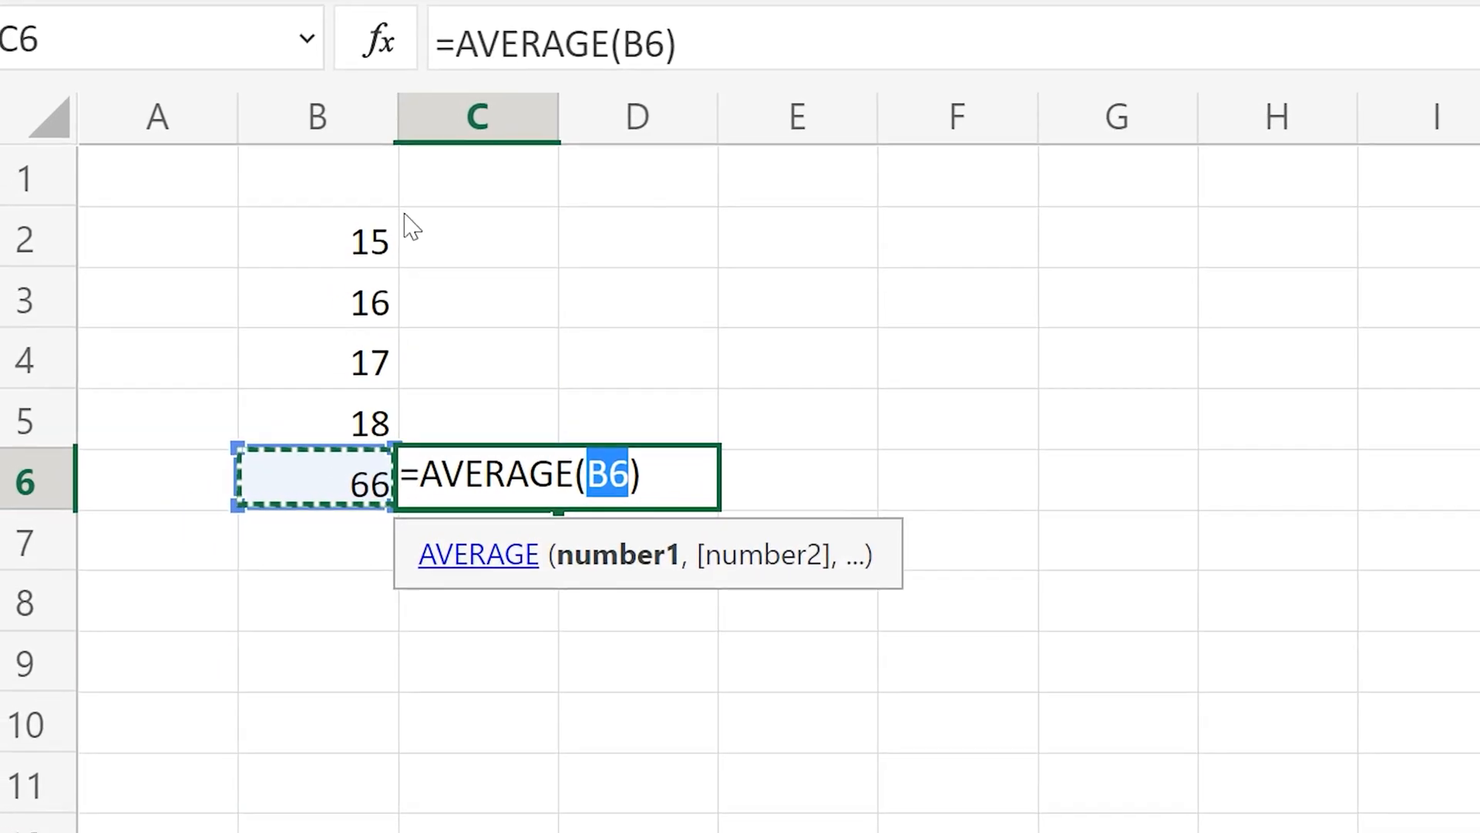
pyautogui.moveTo(394, 203); pyautogui.dragTo(402, 416)
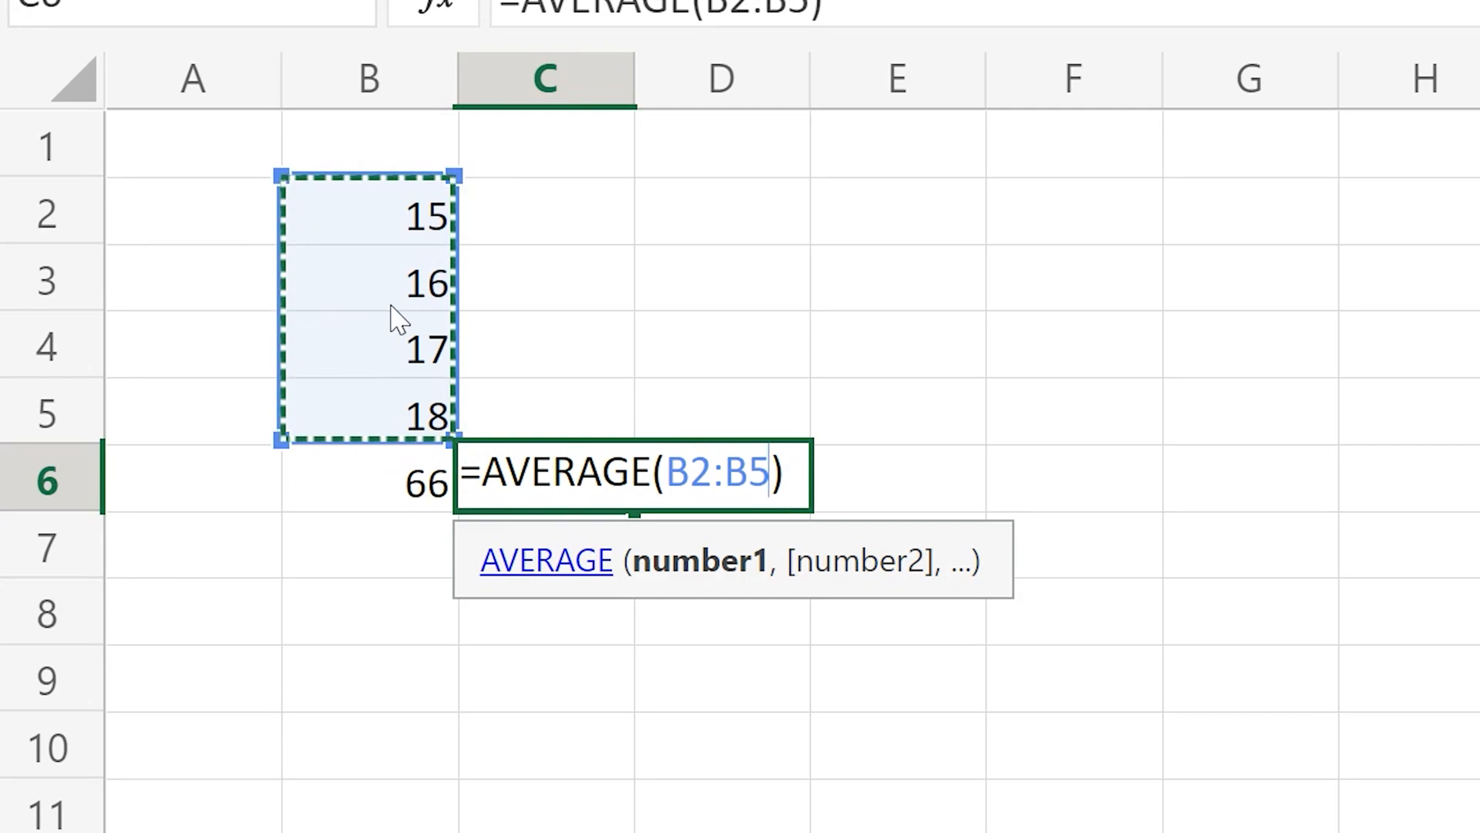
pyautogui.press('Return')
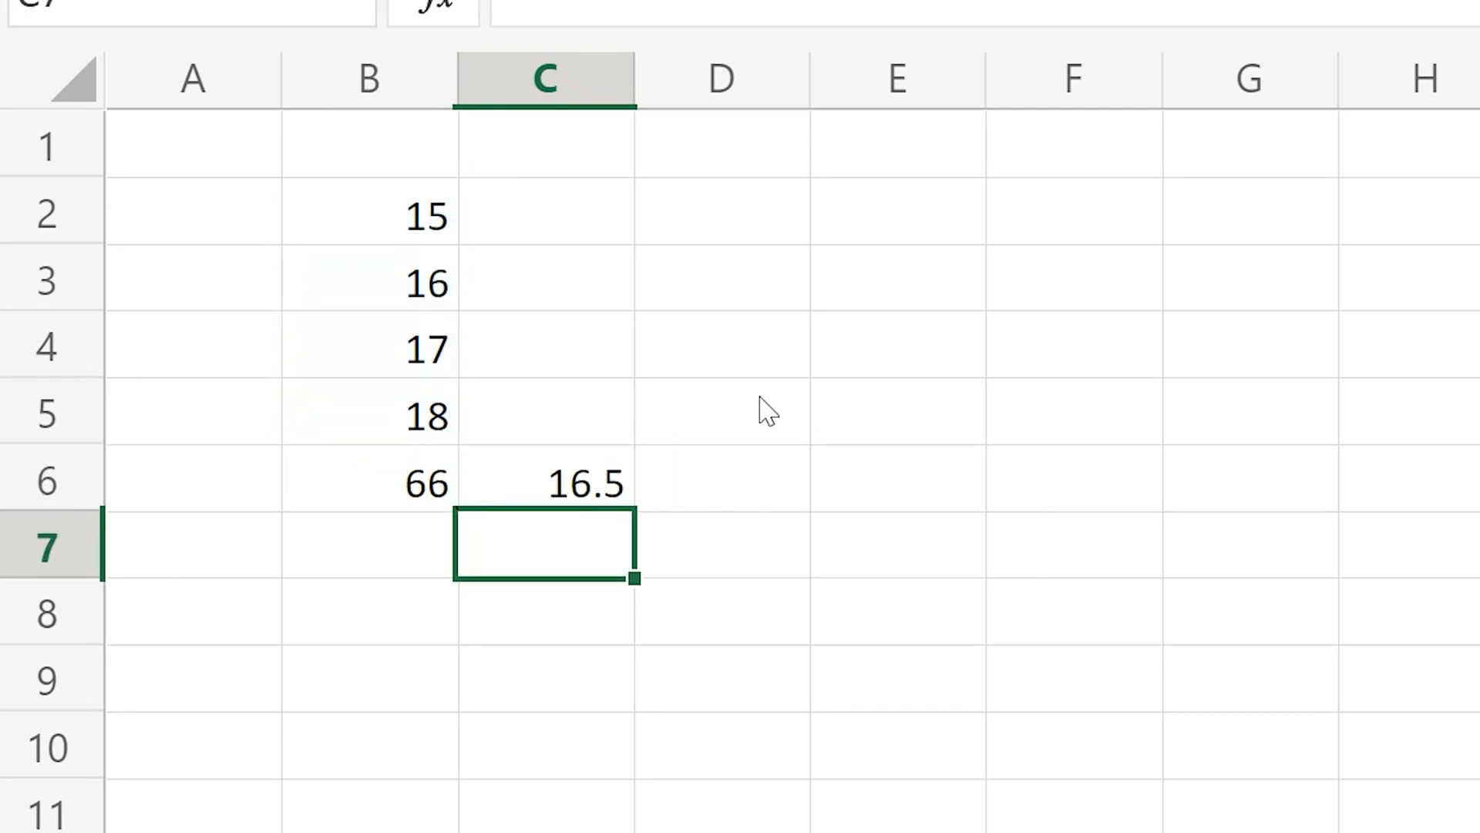
# - Enter a formula in cell D2 that multiplies B2 by B4 and adds 44
pyautogui.click(741, 233)
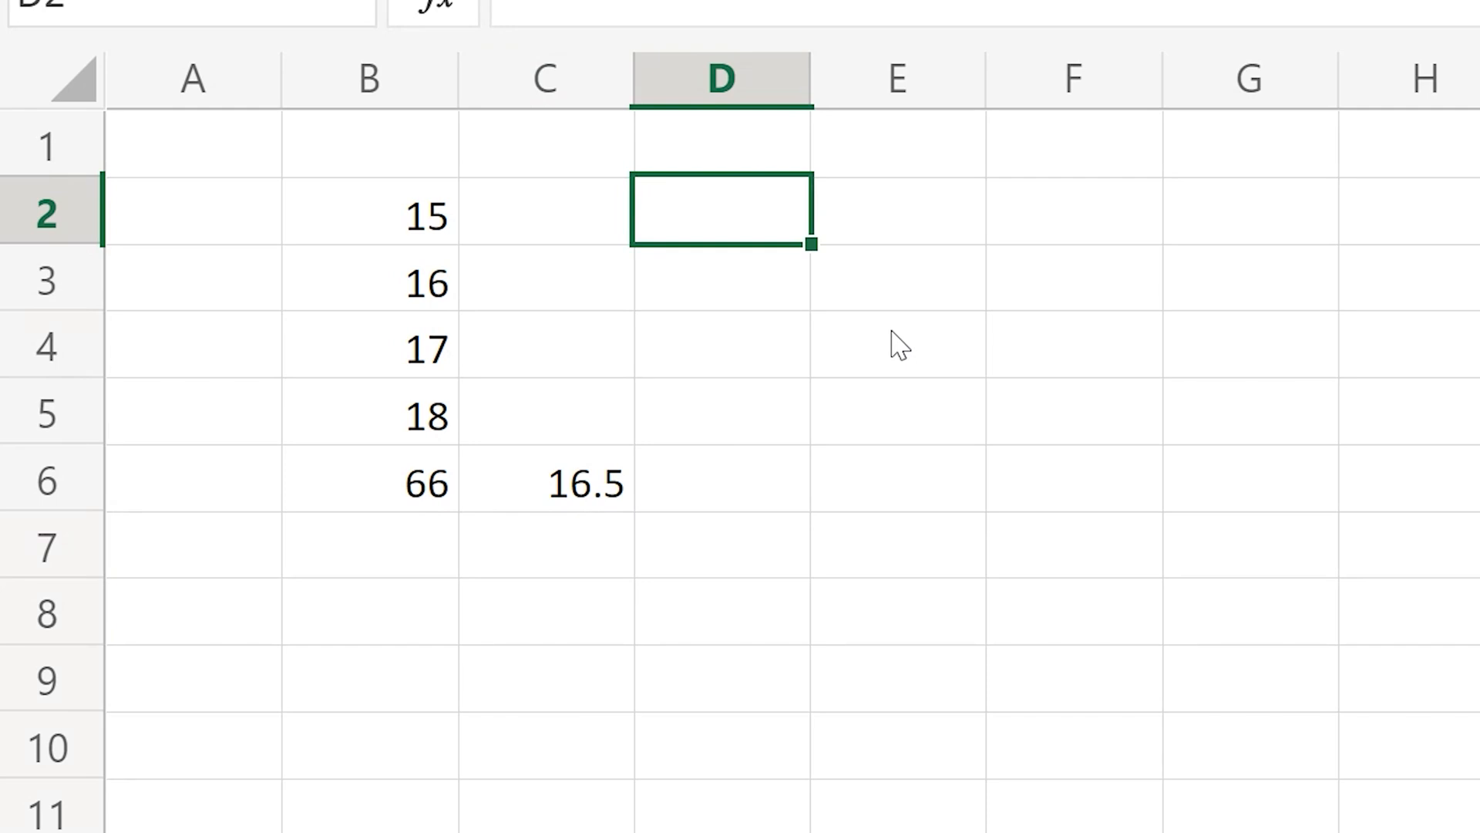
pyautogui.write('=')
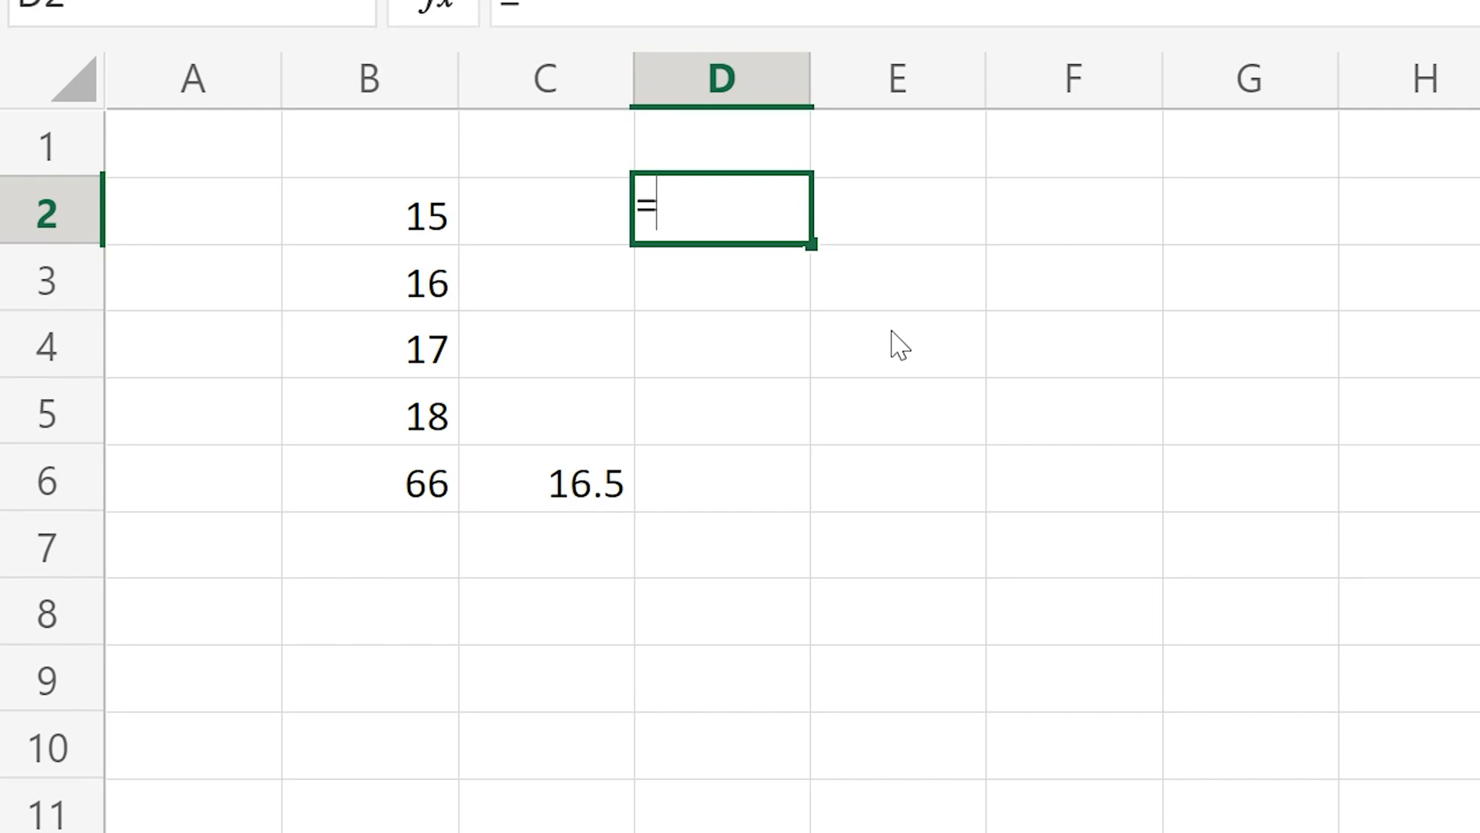
pyautogui.write('b2')
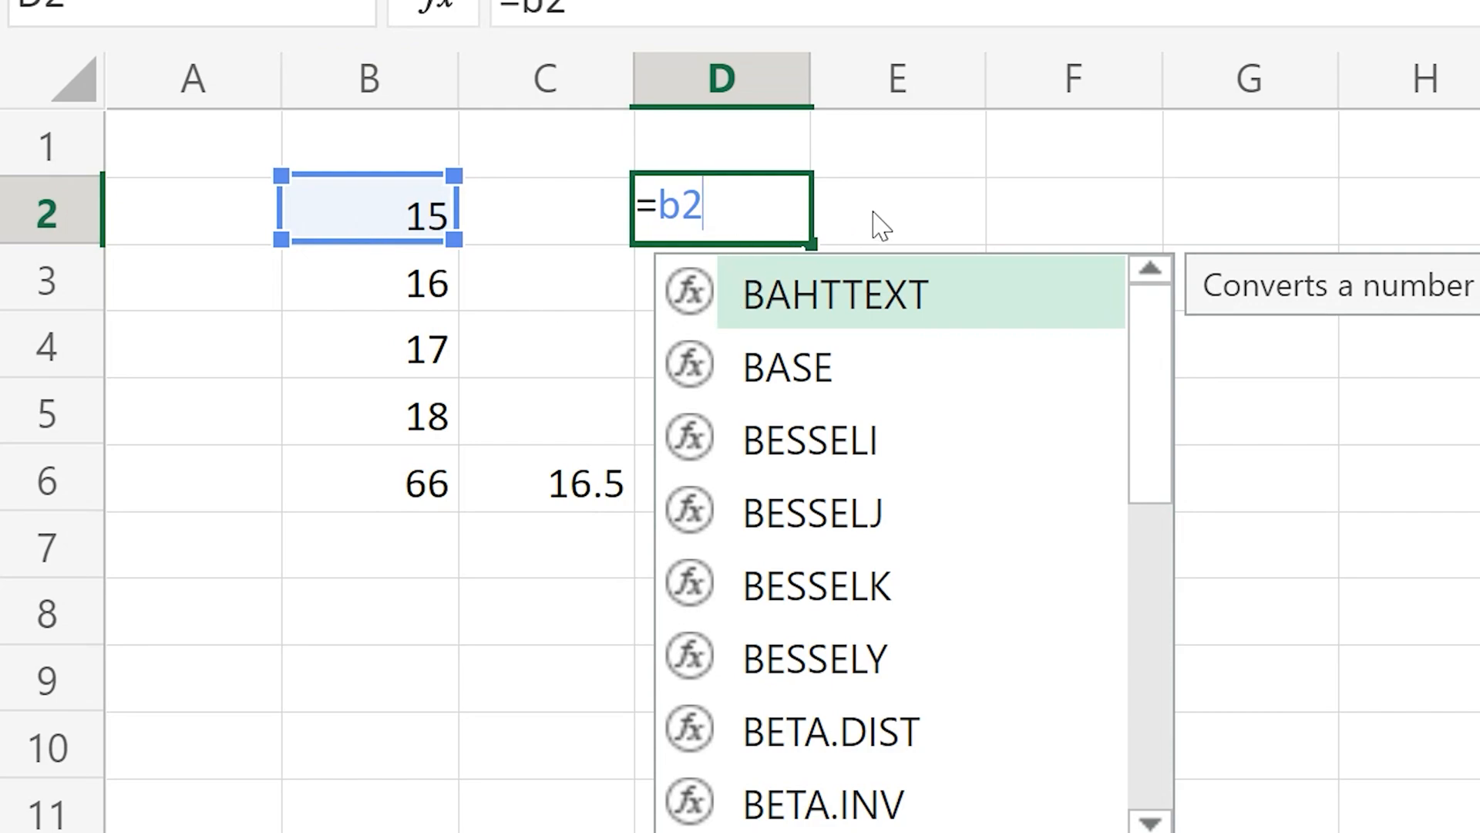
pyautogui.press('Escape')
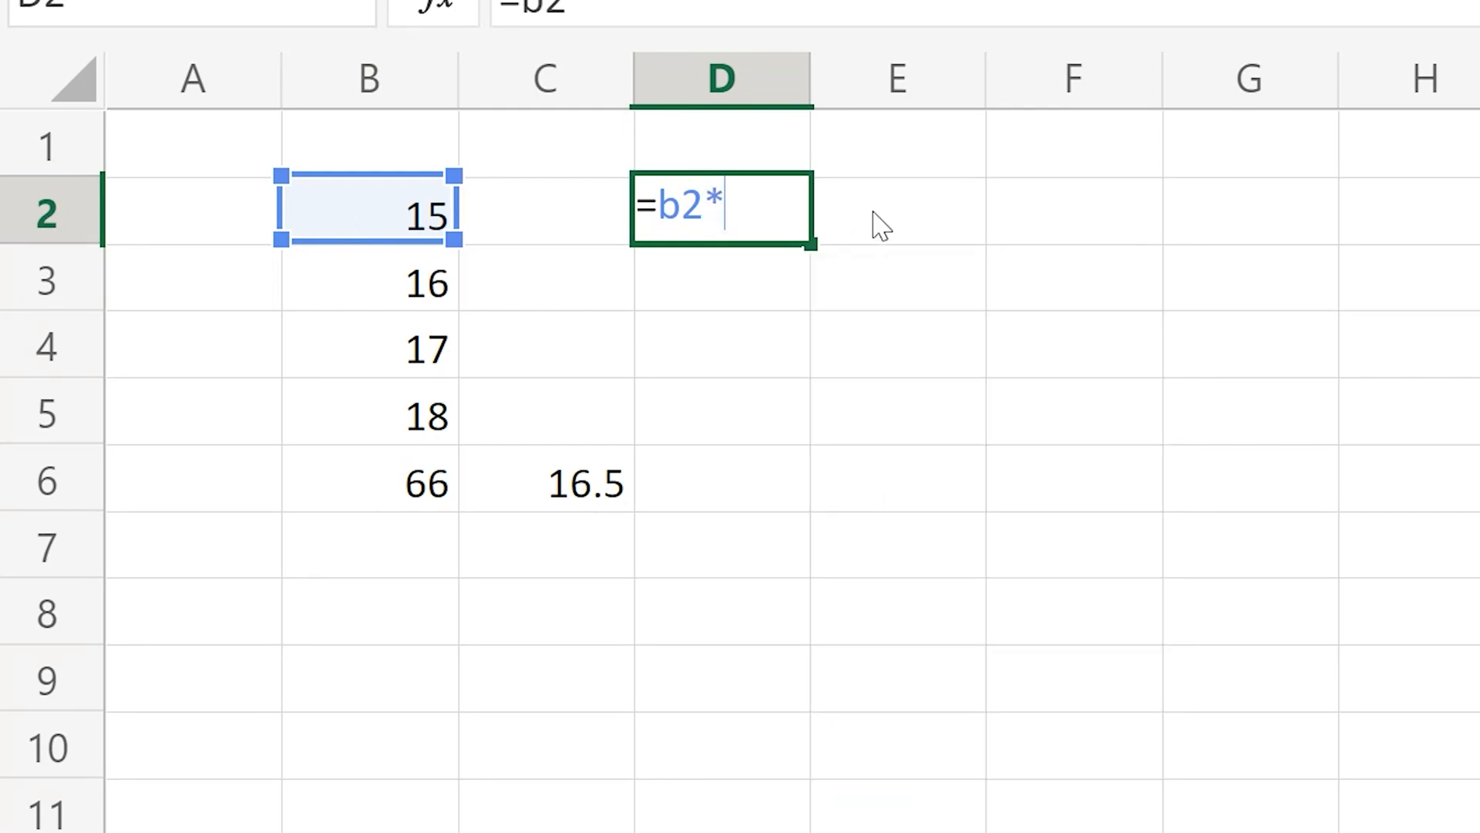
pyautogui.click(401, 361)
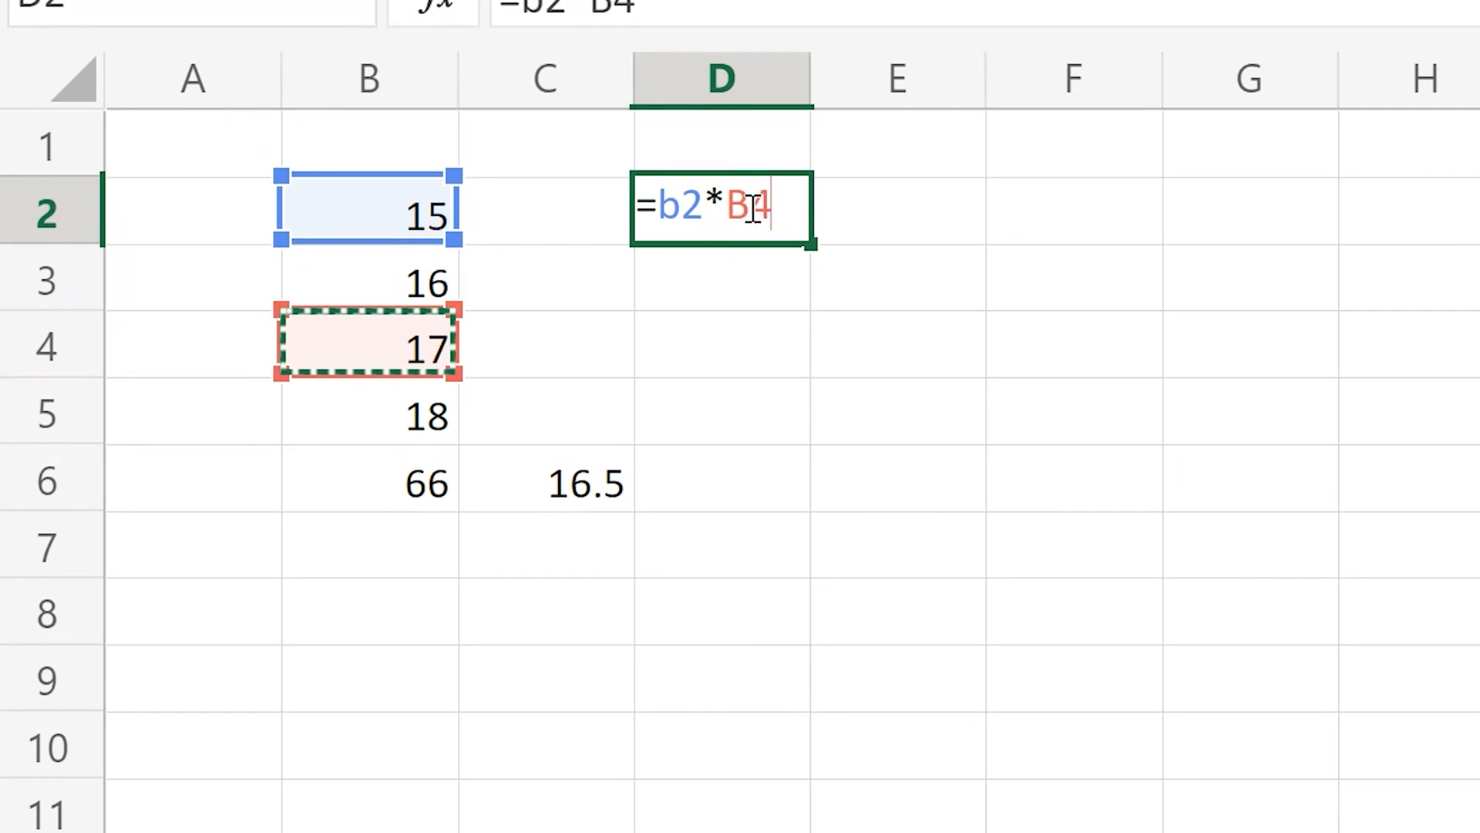
pyautogui.write('+')
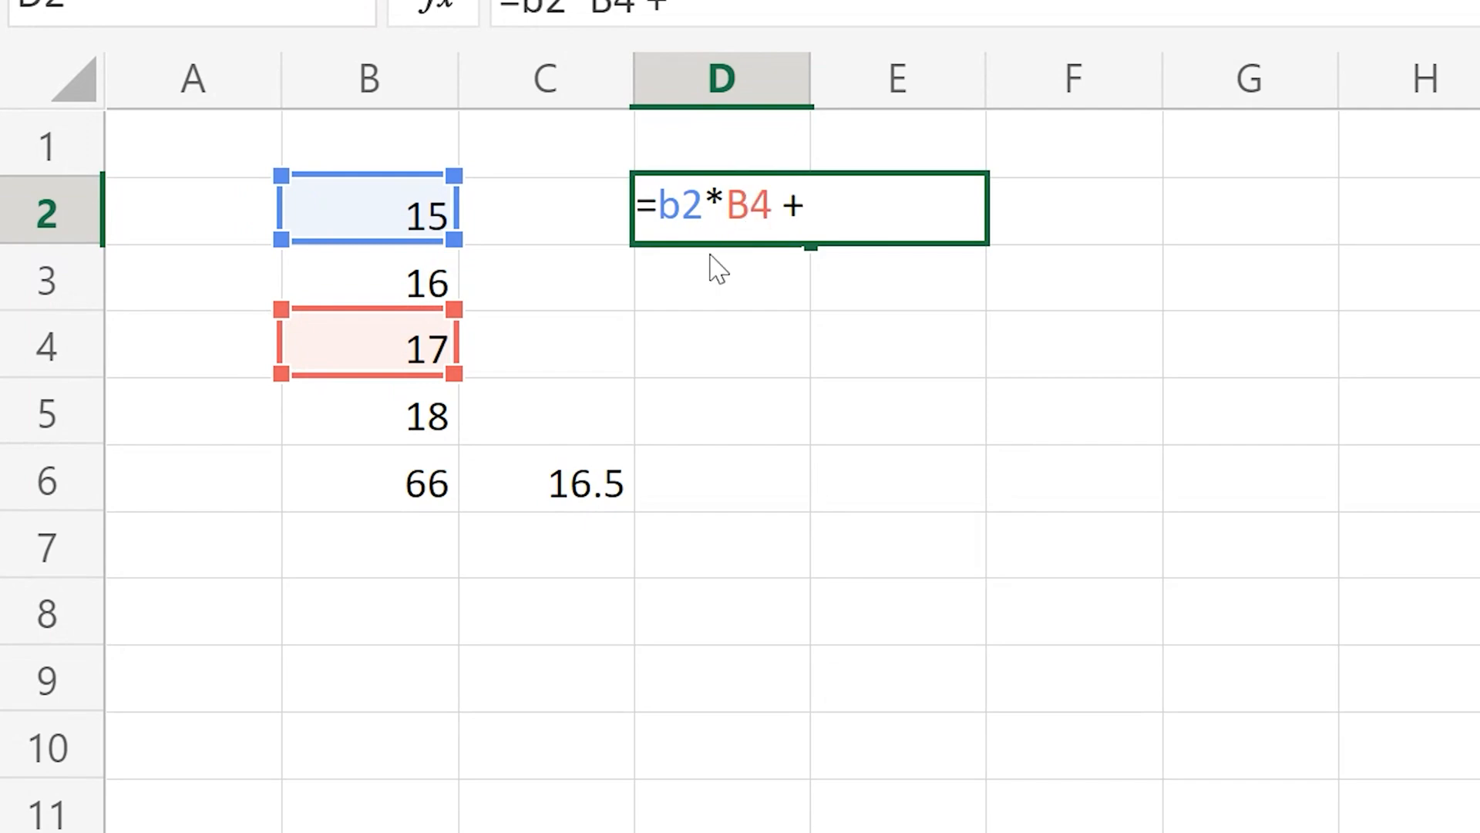
pyautogui.click(386, 390)
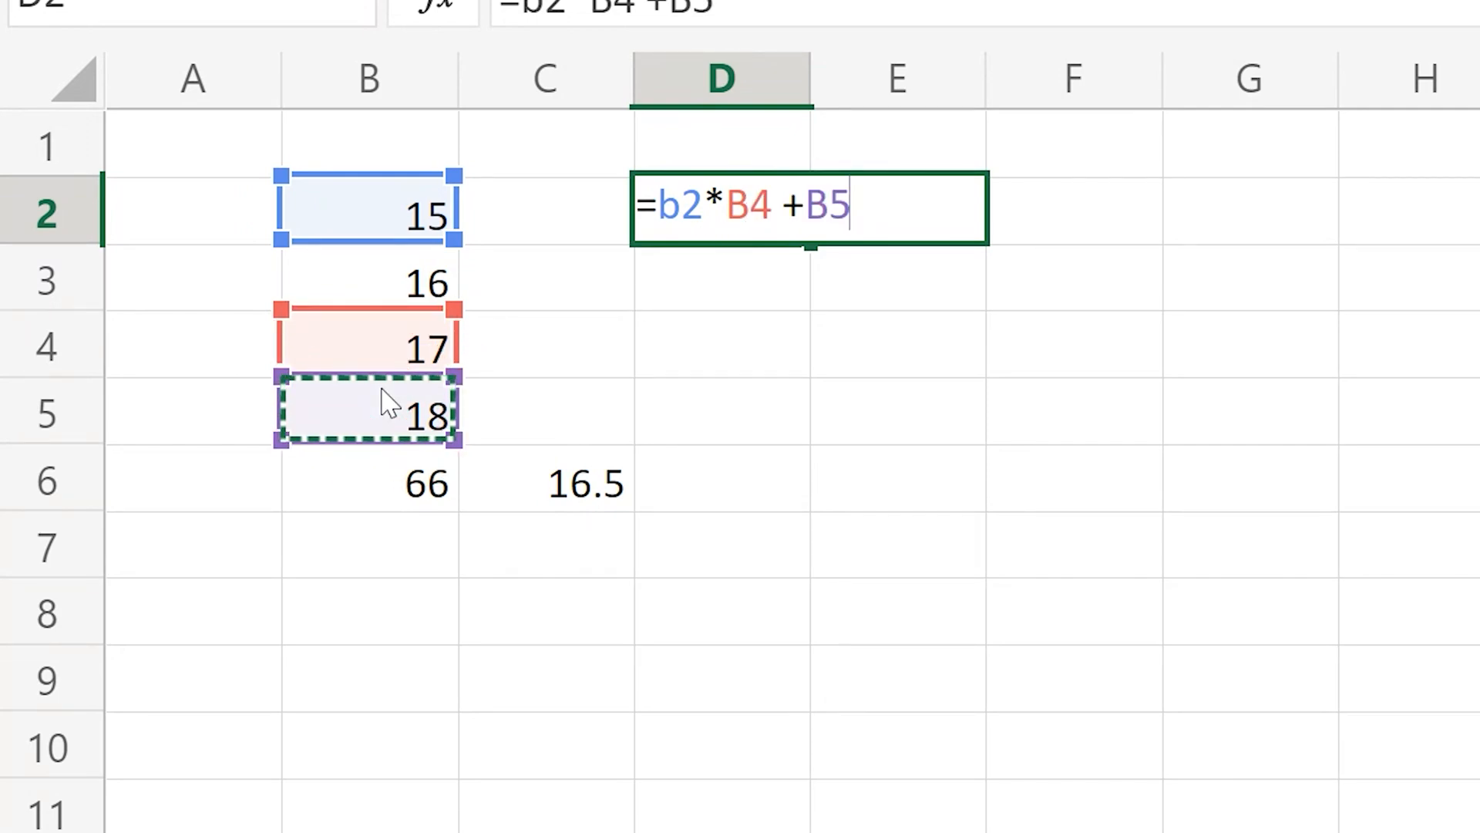
pyautogui.press('BackSpace')
pyautogui.press('BackSpace')
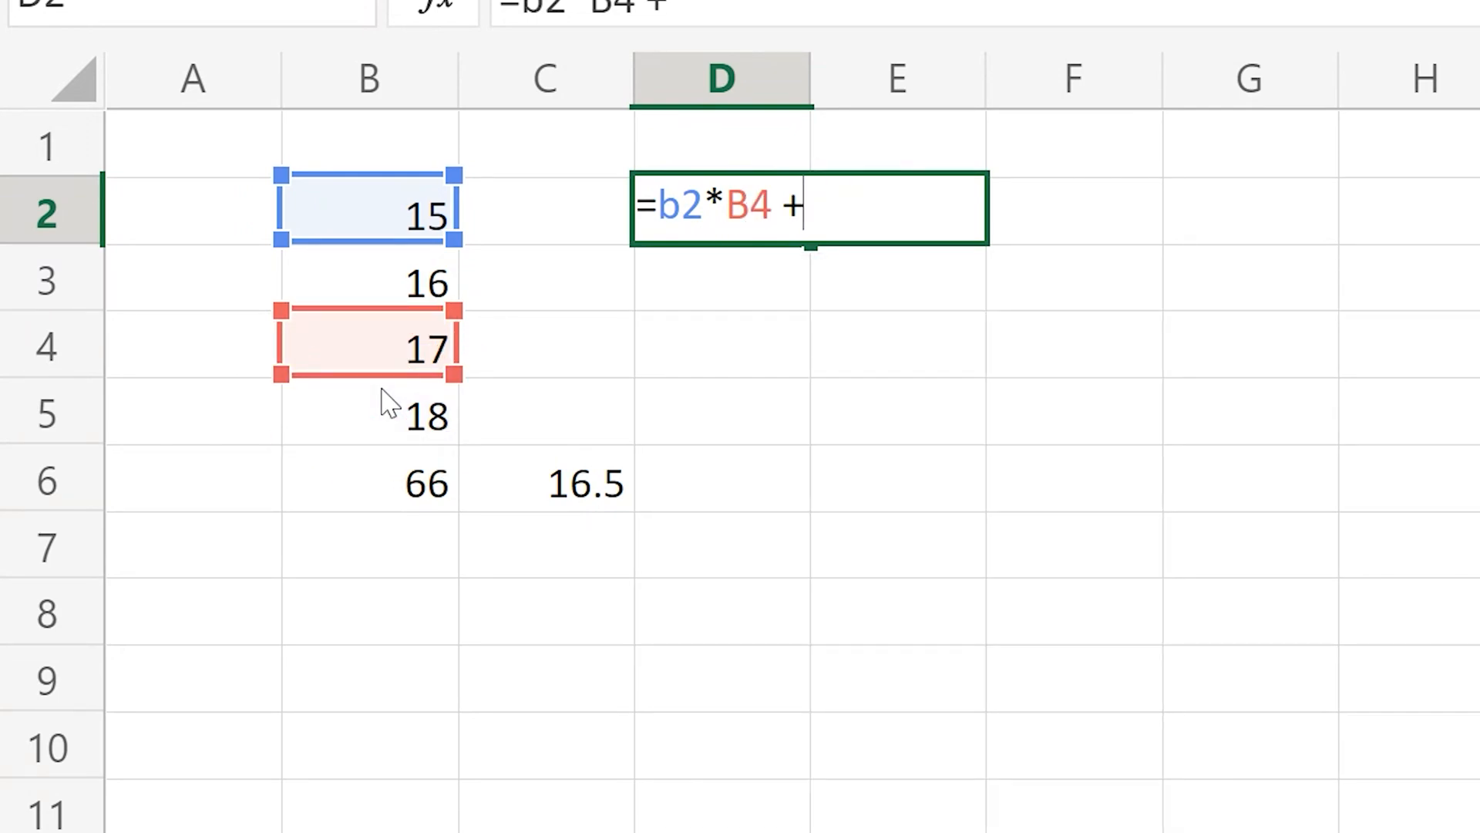
pyautogui.write('44')
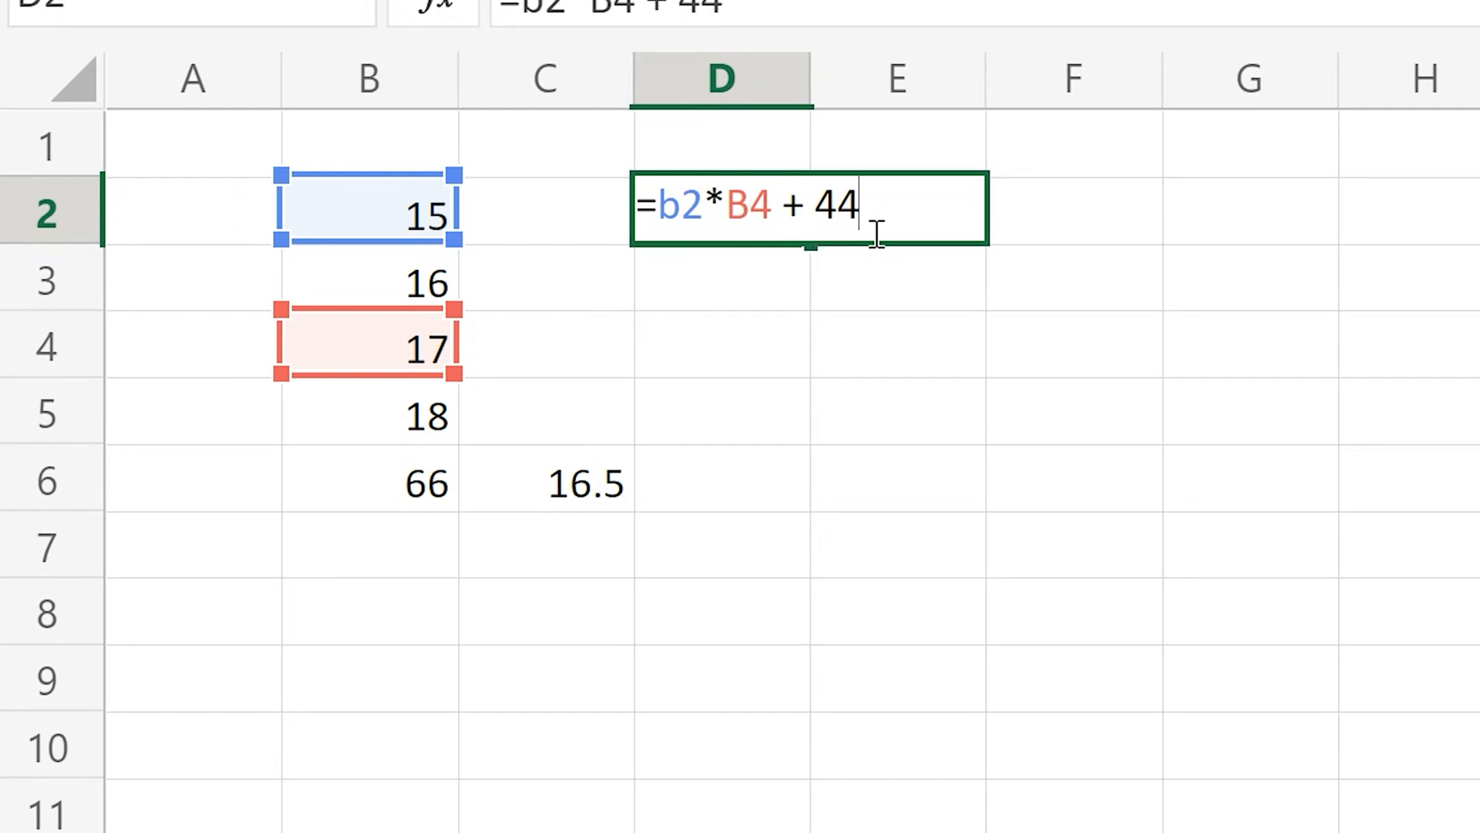
pyautogui.press('Return')
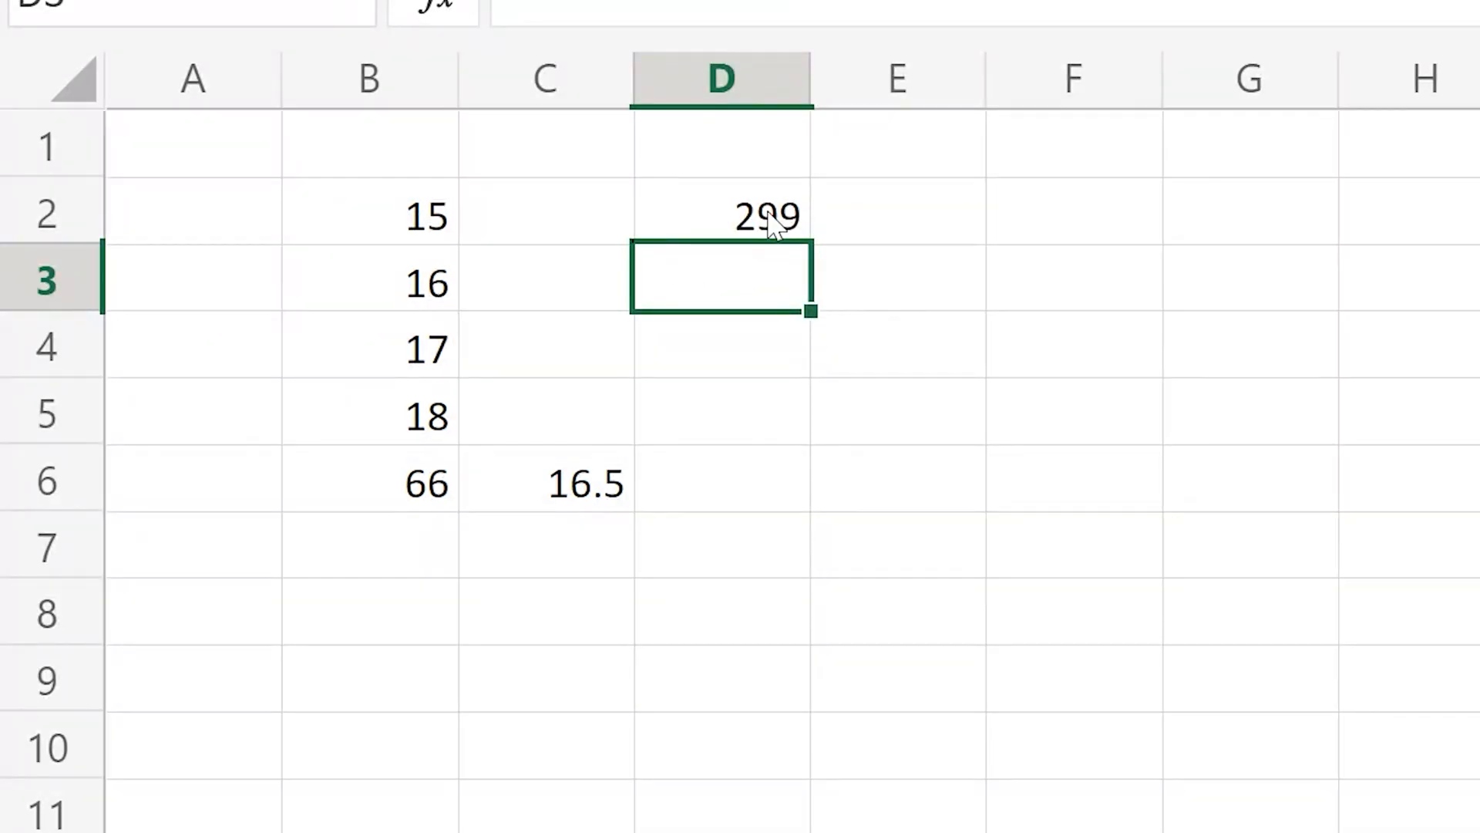
# - Replace the formula in D2 with =200-B2*B3
pyautogui.click(777, 224)
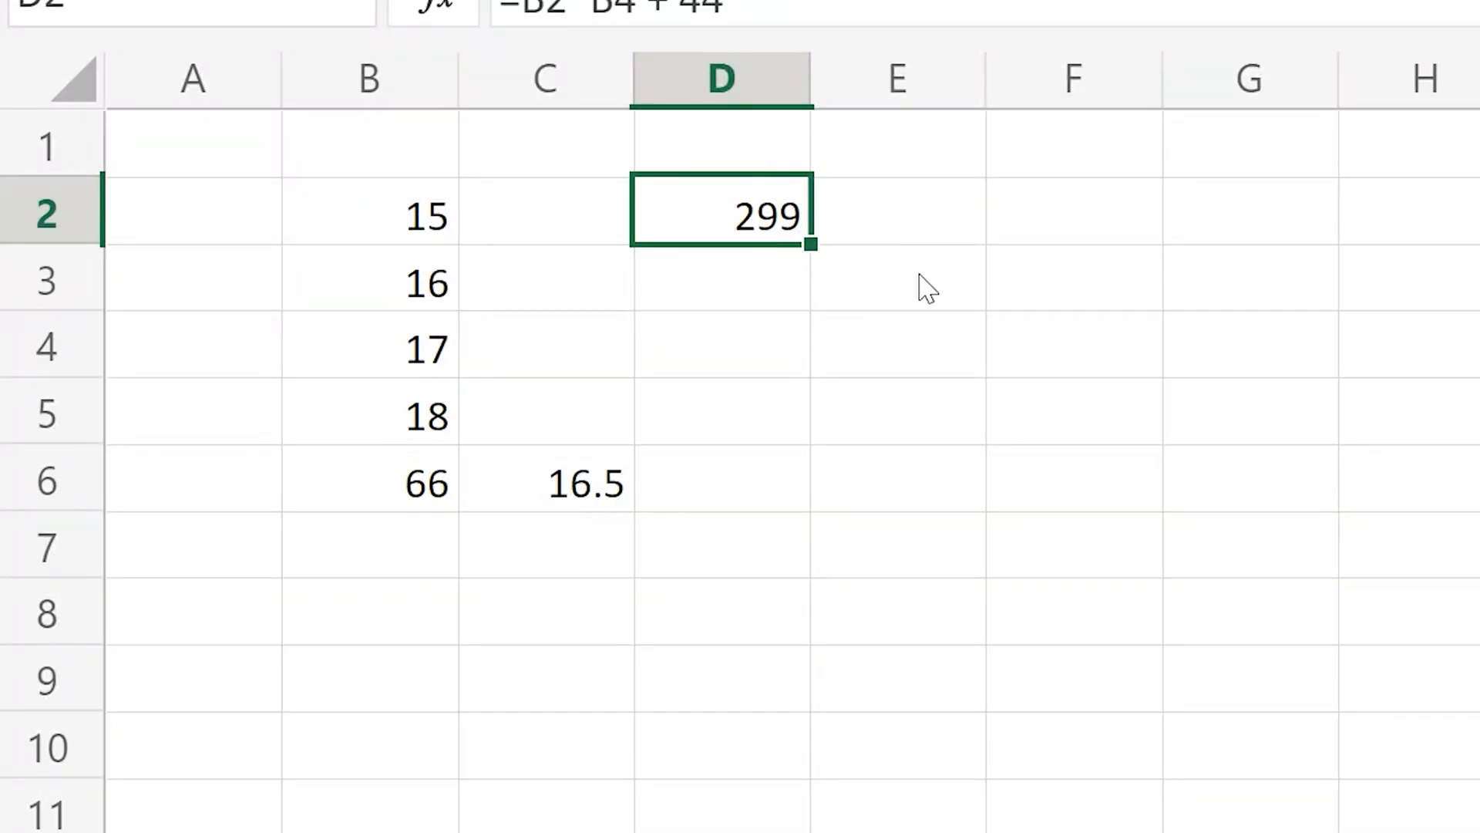
pyautogui.write('=')
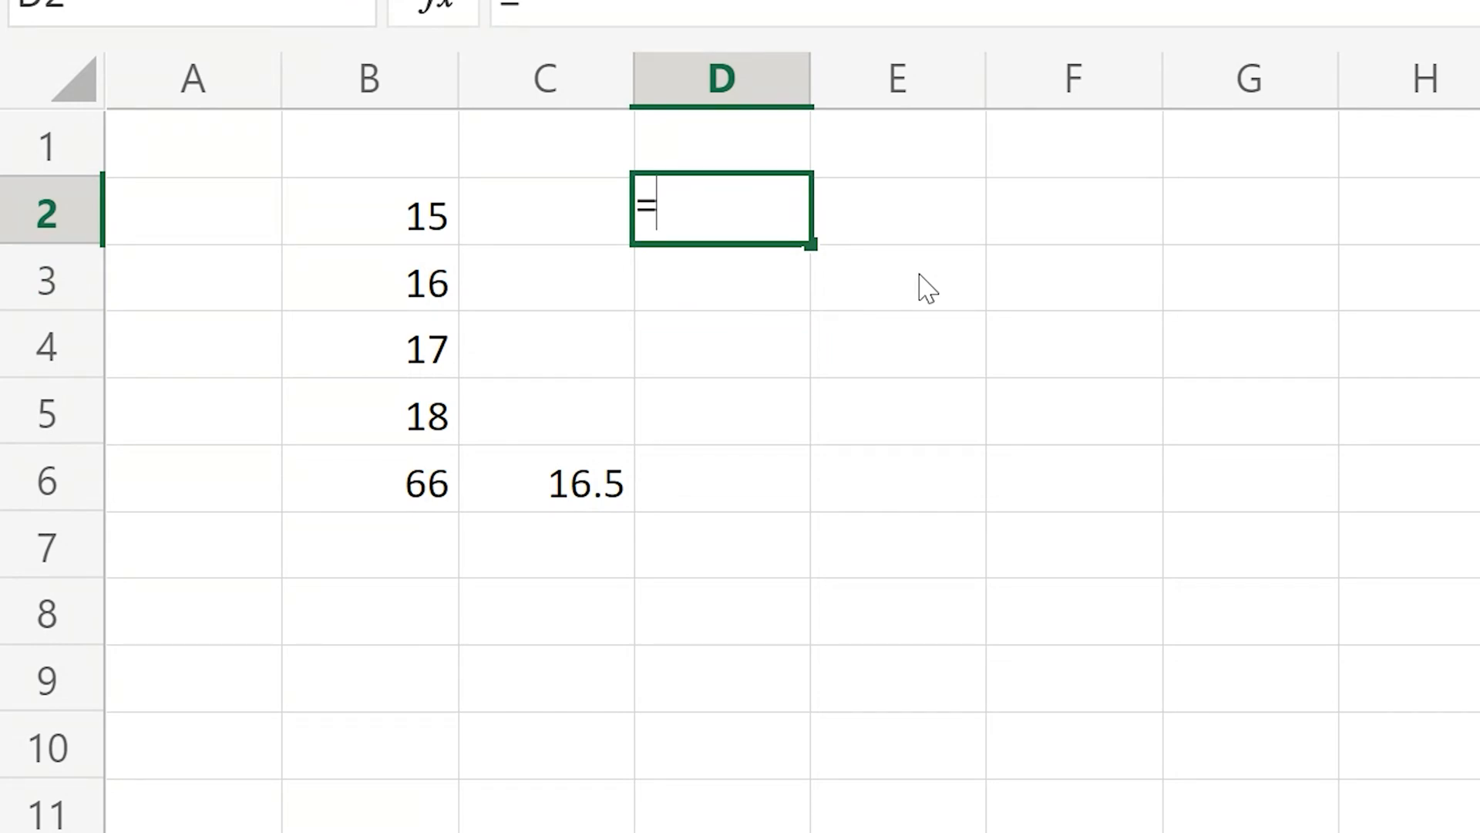
pyautogui.write('200')
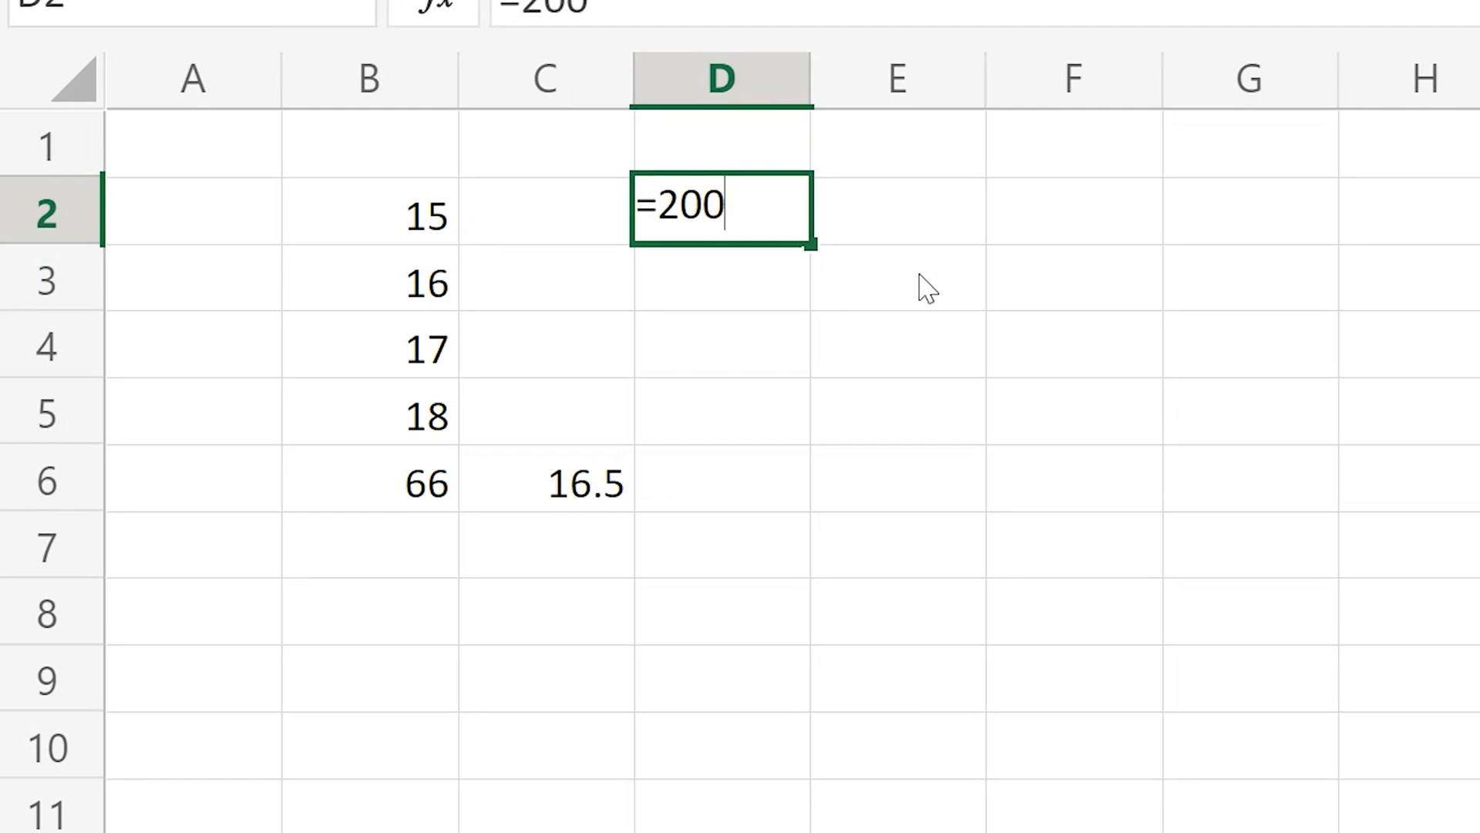
pyautogui.write('-')
pyautogui.click(436, 224)
pyautogui.write('*')
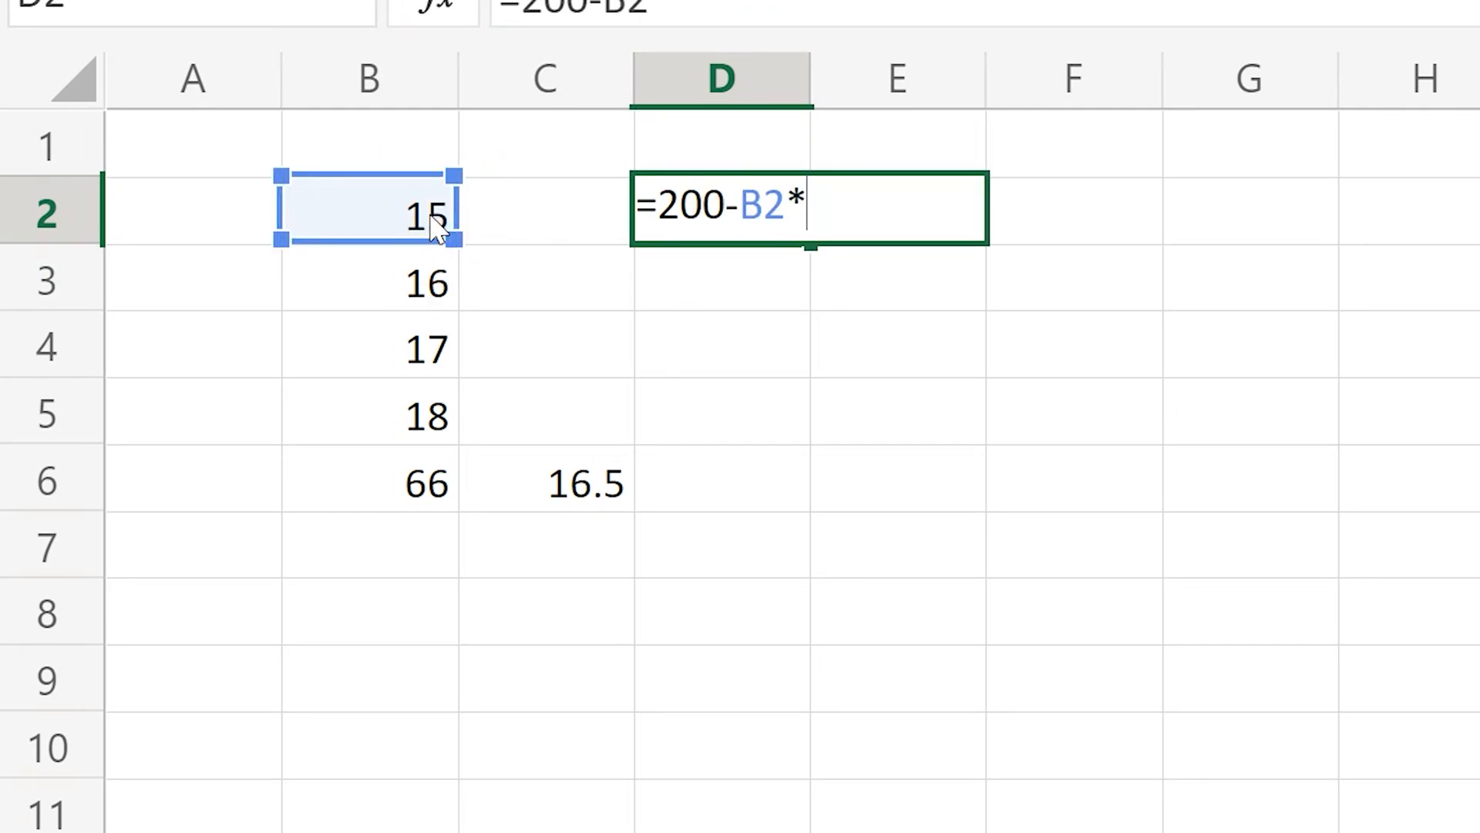
pyautogui.click(416, 282)
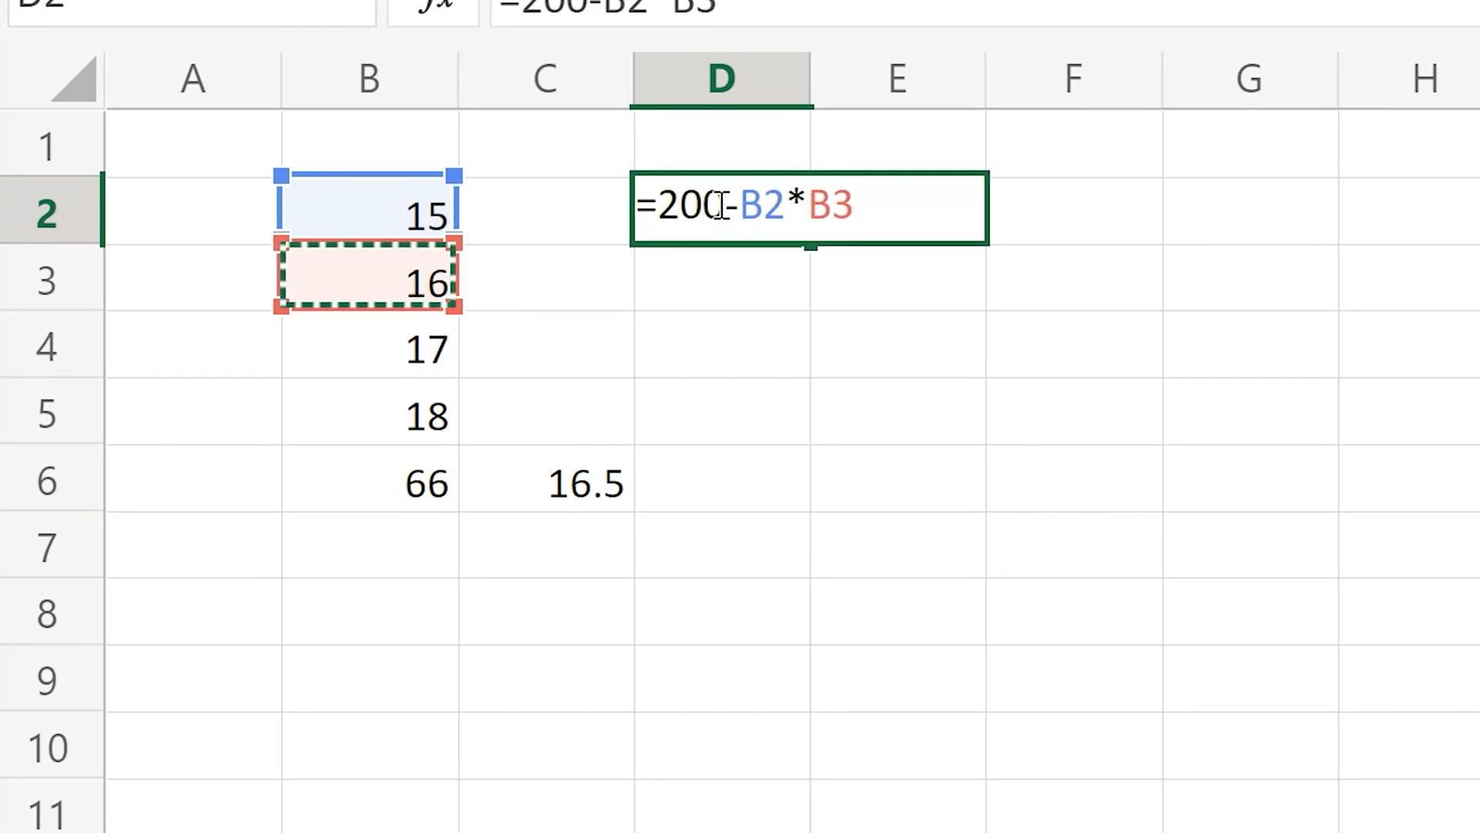
pyautogui.press('Return')
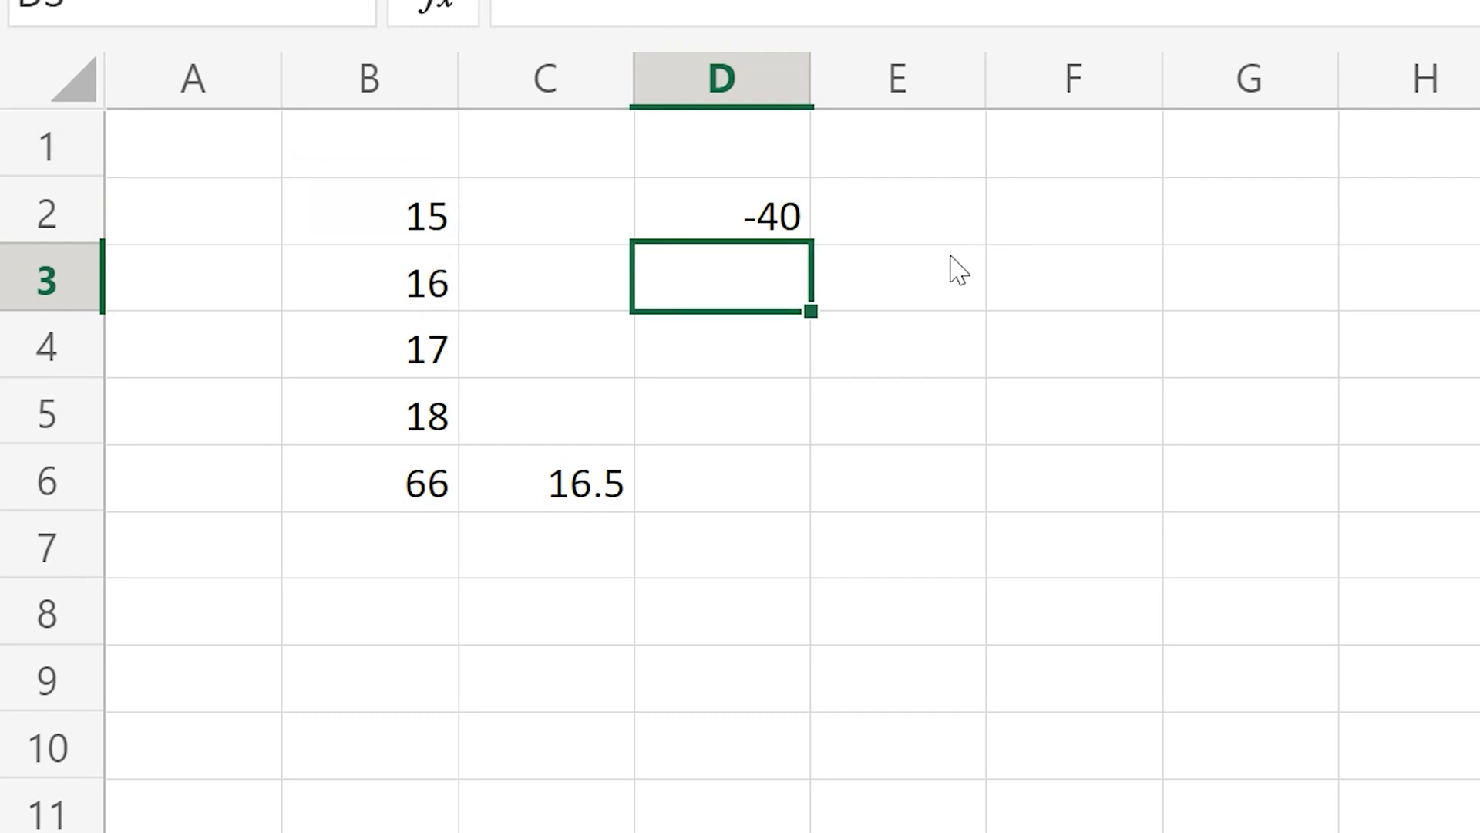
# - Add brackets around the subtraction in D2 so the formula reads =(200-B2)*B3
pyautogui.click(759, 231)
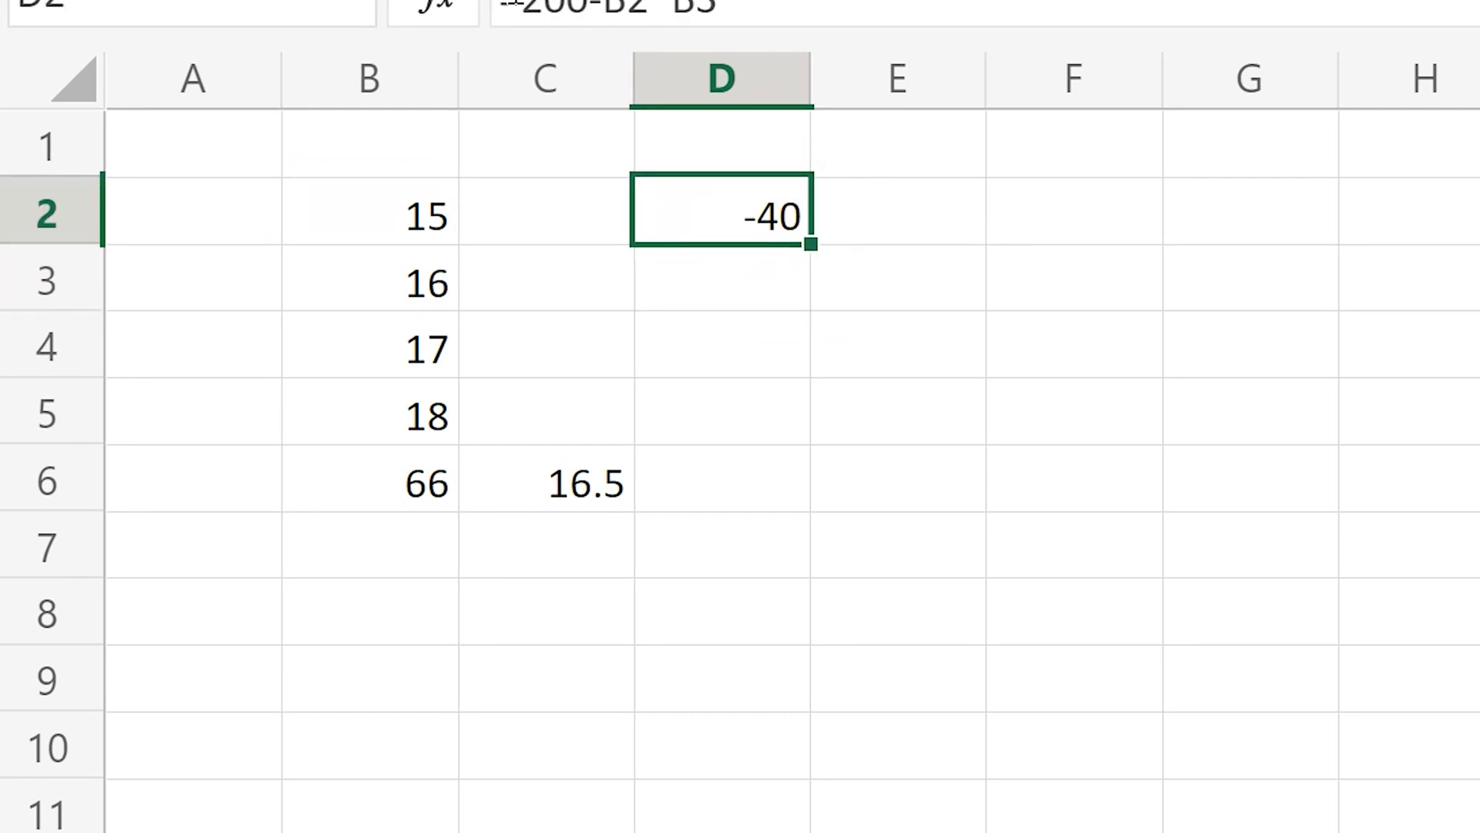
pyautogui.click(511, 6)
pyautogui.write('(')
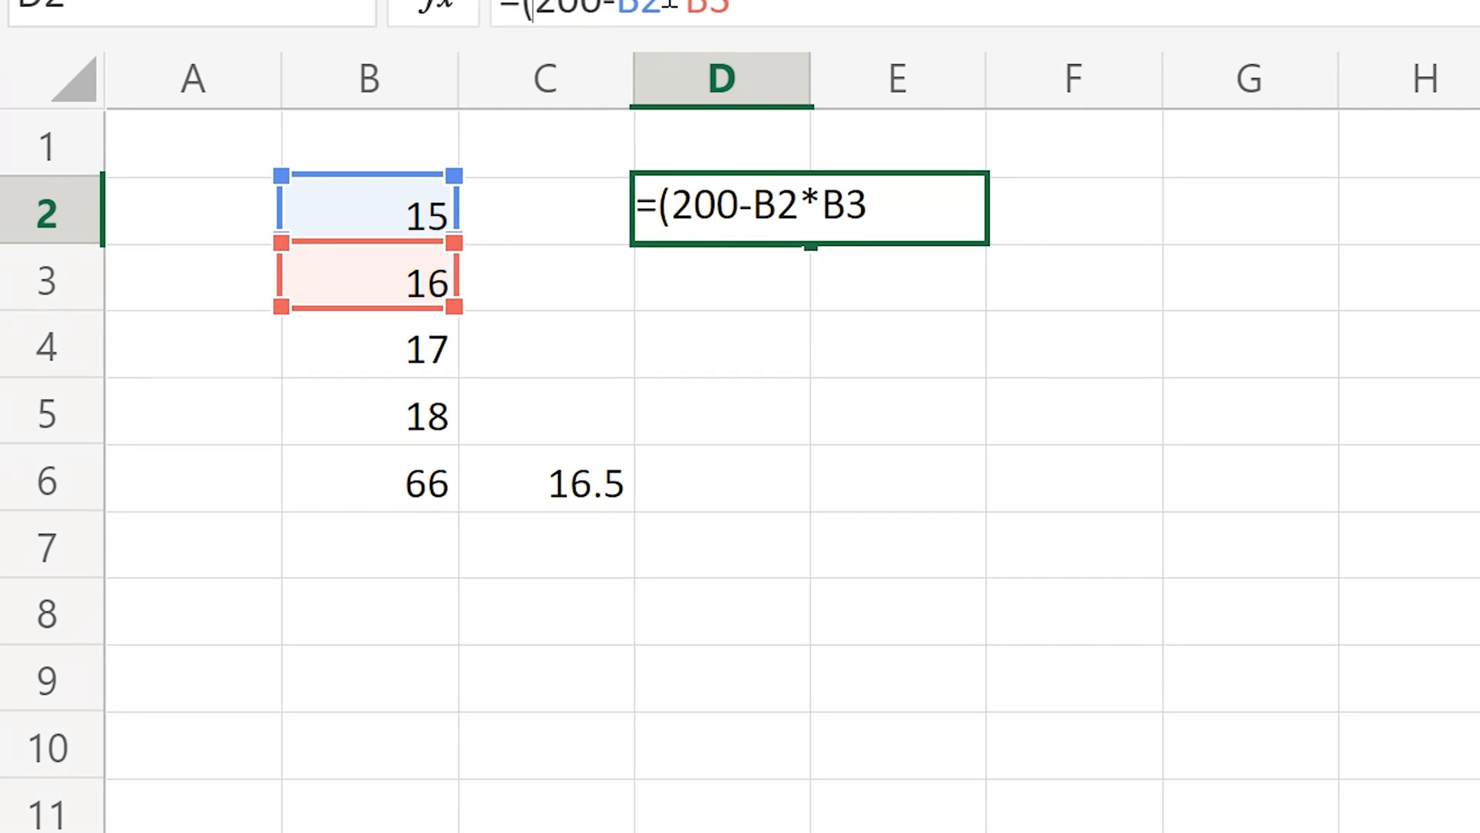
pyautogui.press('Right')
pyautogui.press('Right')
pyautogui.press('Right')
pyautogui.press('Right')
pyautogui.press('Right')
pyautogui.press('Right')
pyautogui.write(')')
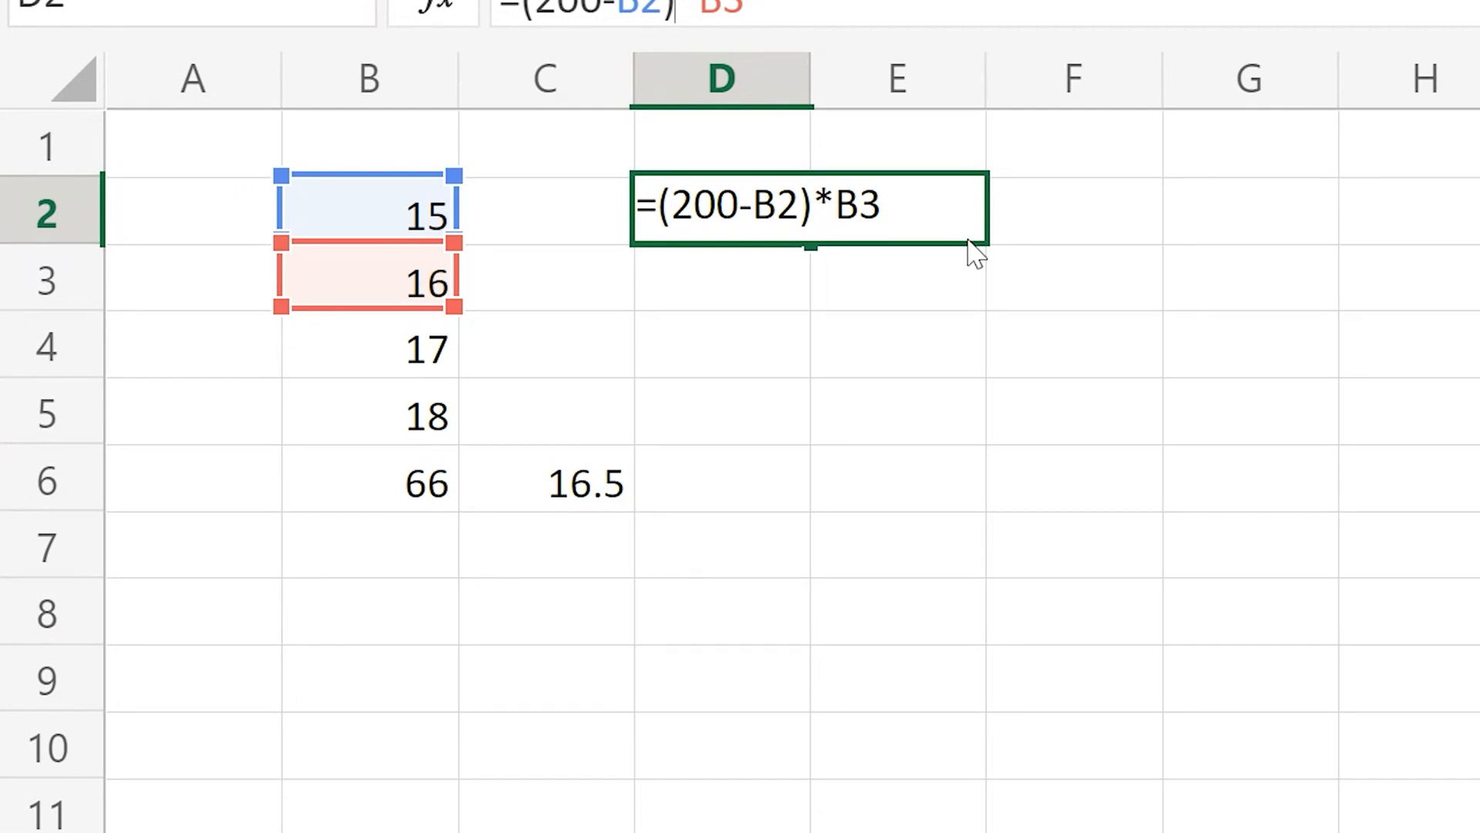
pyautogui.press('Return')
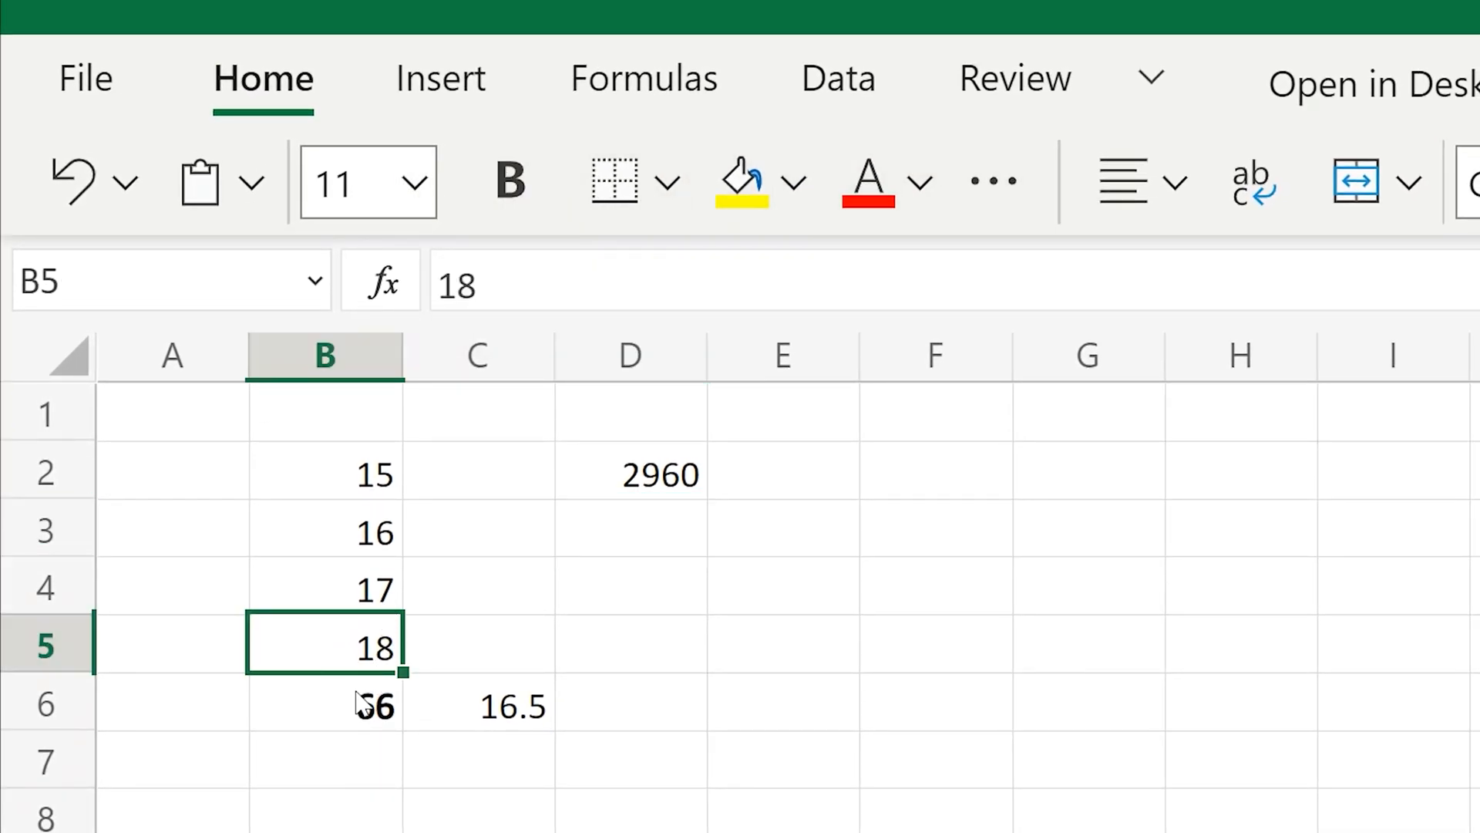
# - Make the SUM total in cell B6 bold
pyautogui.click(360, 701)
pyautogui.click(489, 219)
pyautogui.click(508, 181)
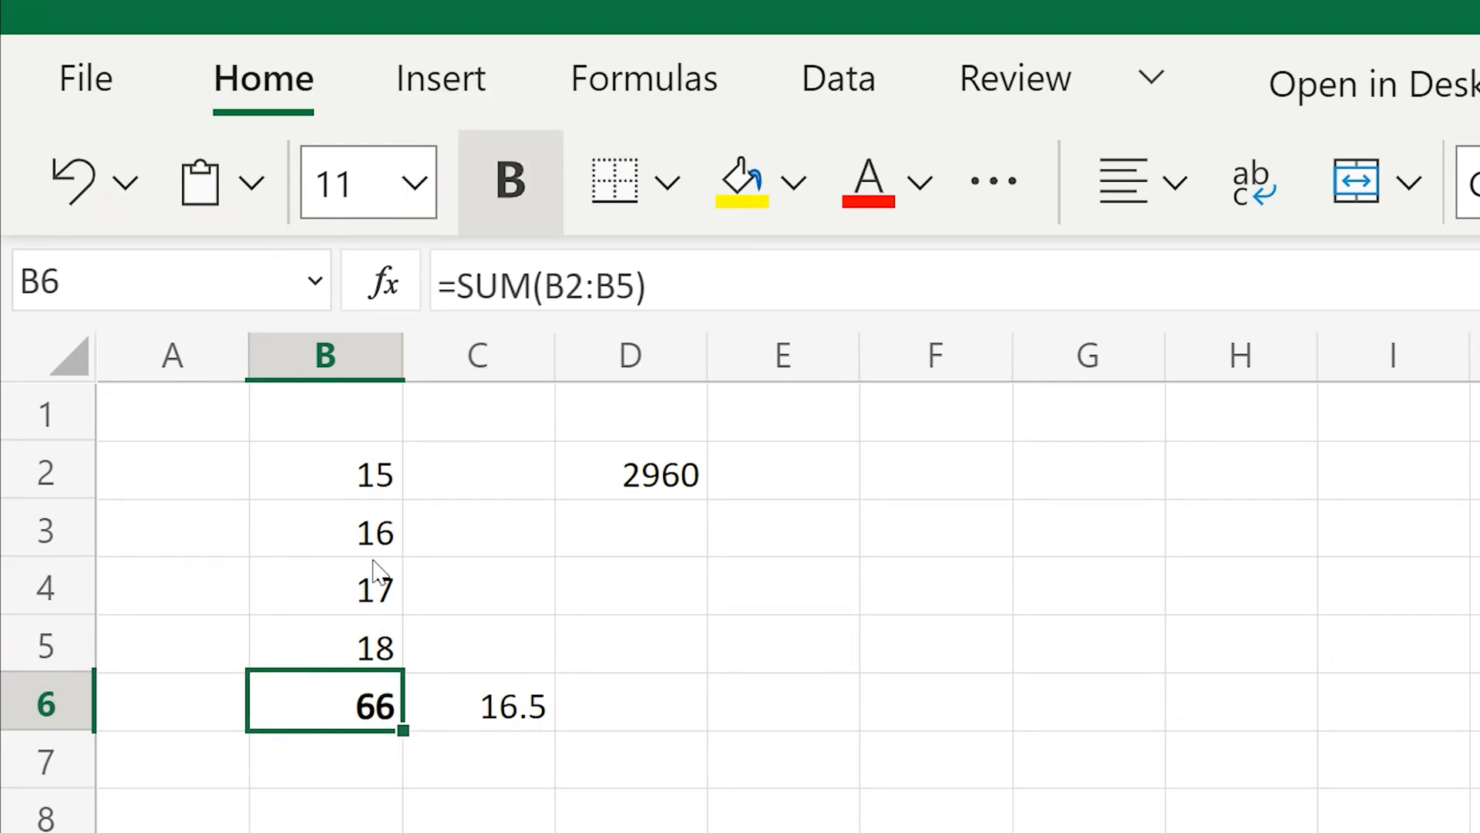
# - Apply all borders and the lightest blue theme fill colour to cells B2:B6
pyautogui.moveTo(383, 475); pyautogui.dragTo(371, 705)
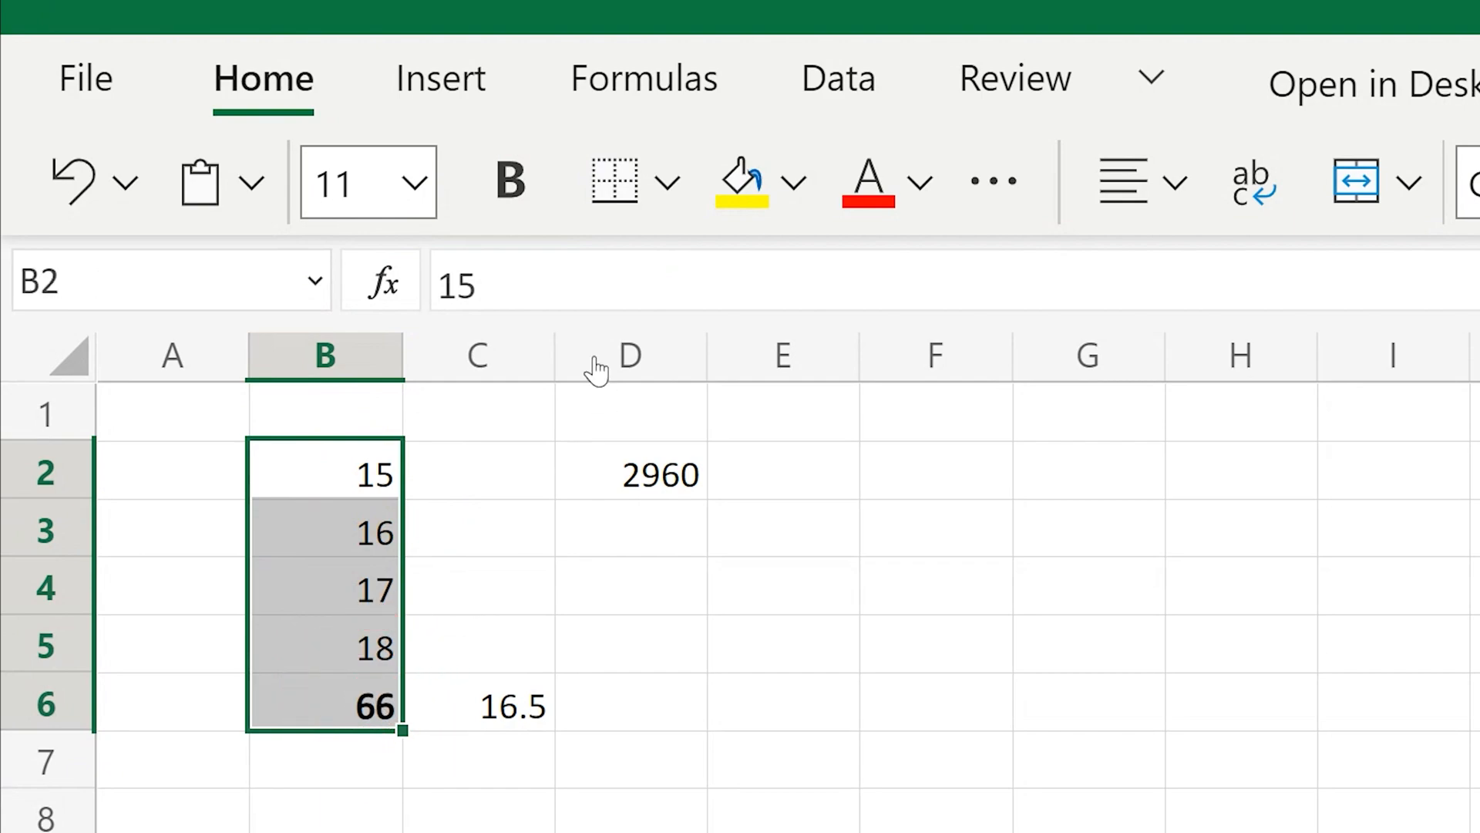
pyautogui.click(671, 184)
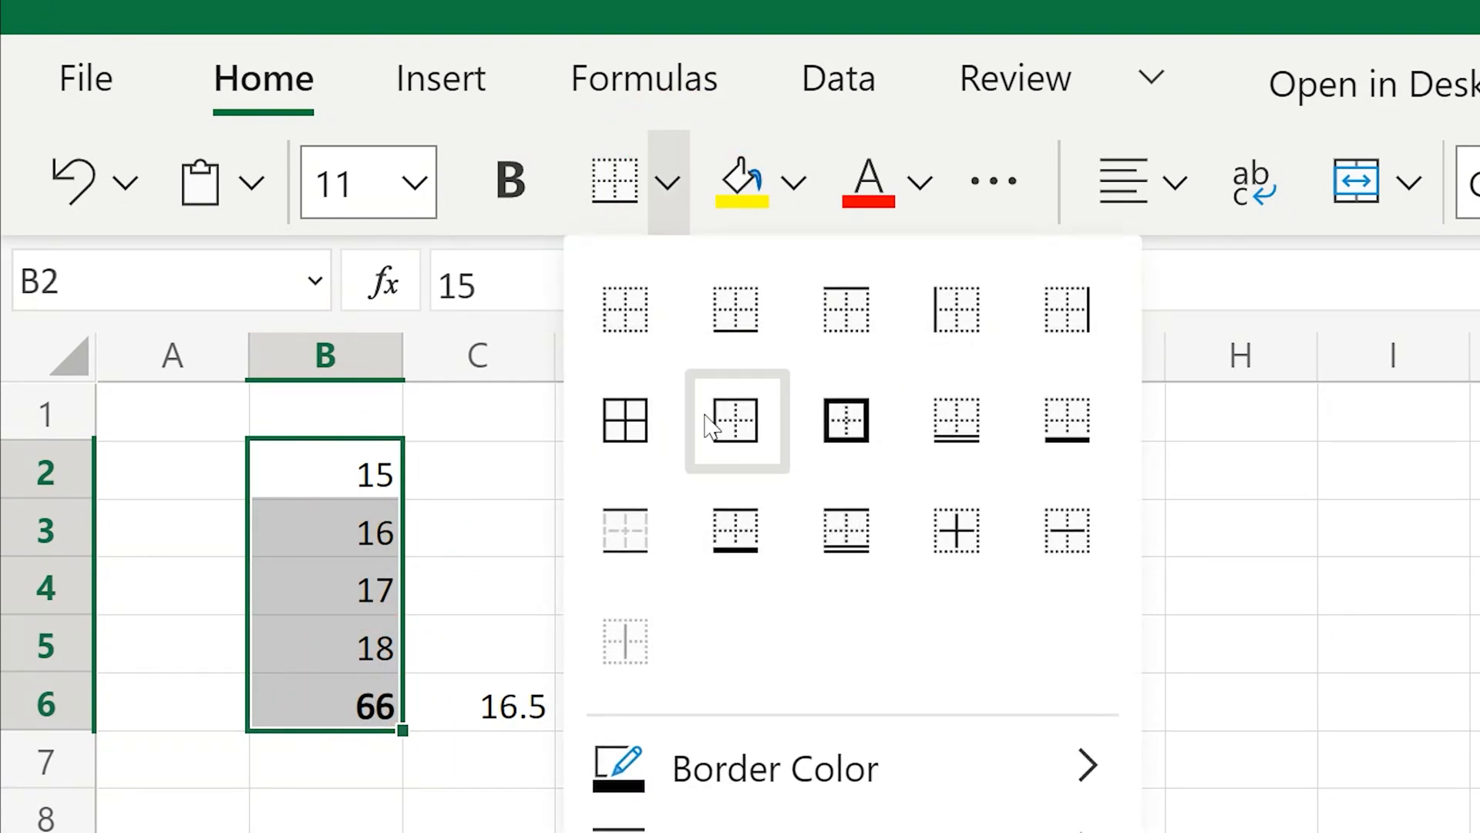
pyautogui.click(626, 422)
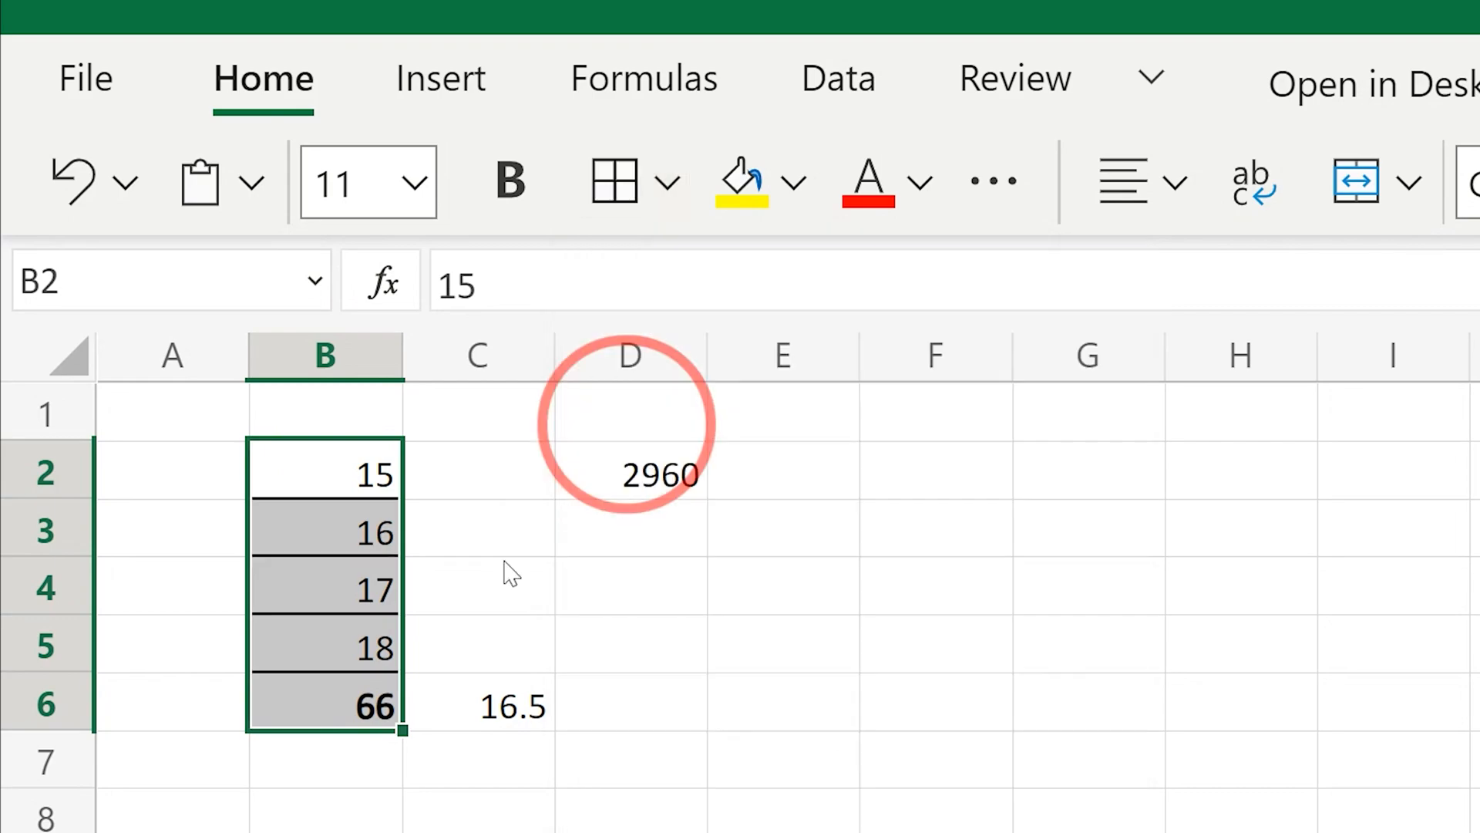
pyautogui.click(793, 182)
pyautogui.click(821, 382)
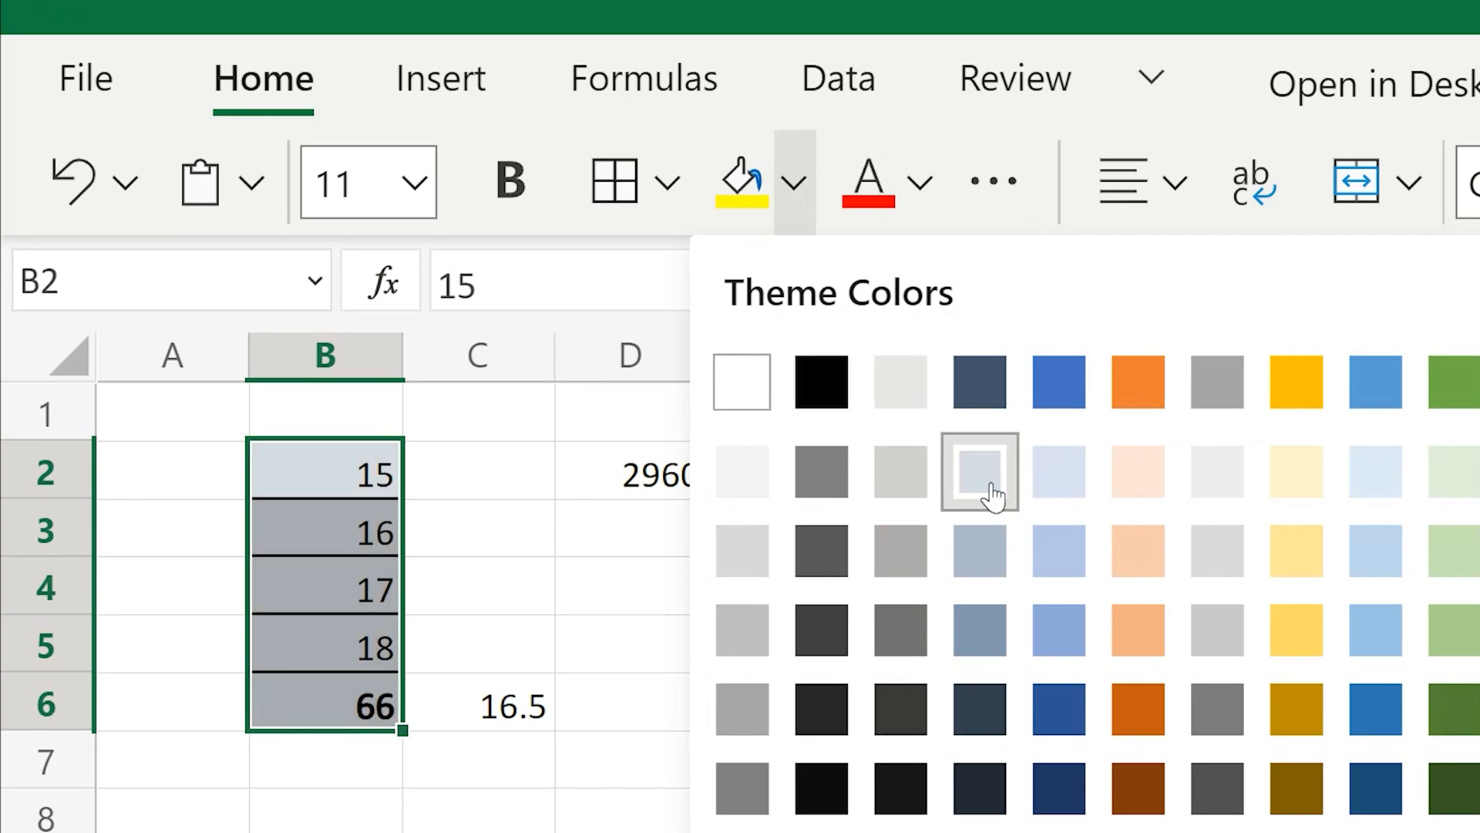
pyautogui.click(1045, 491)
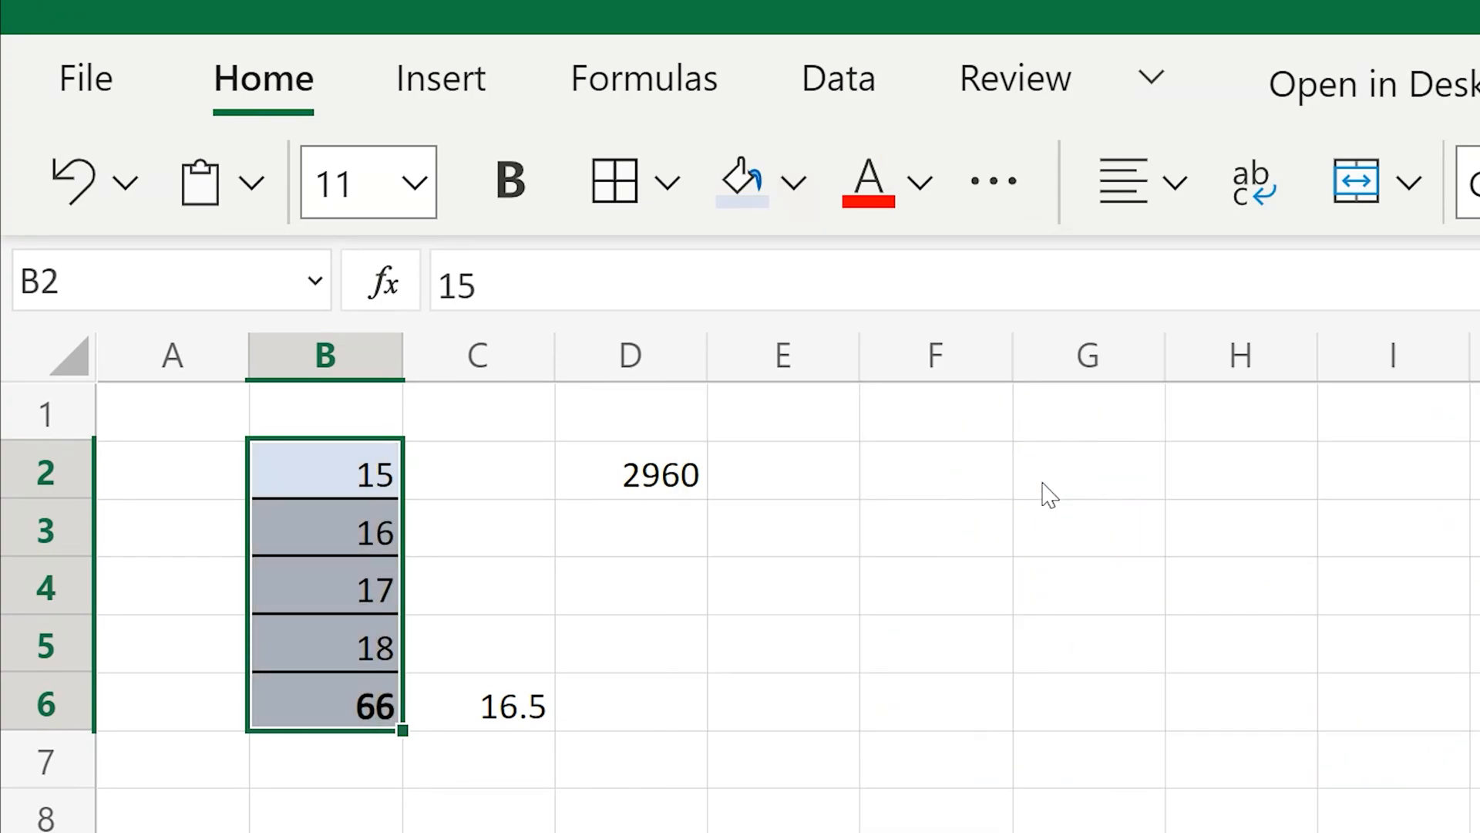
# - Fill the total cell B6 with a light orange theme colour
pyautogui.click(370, 704)
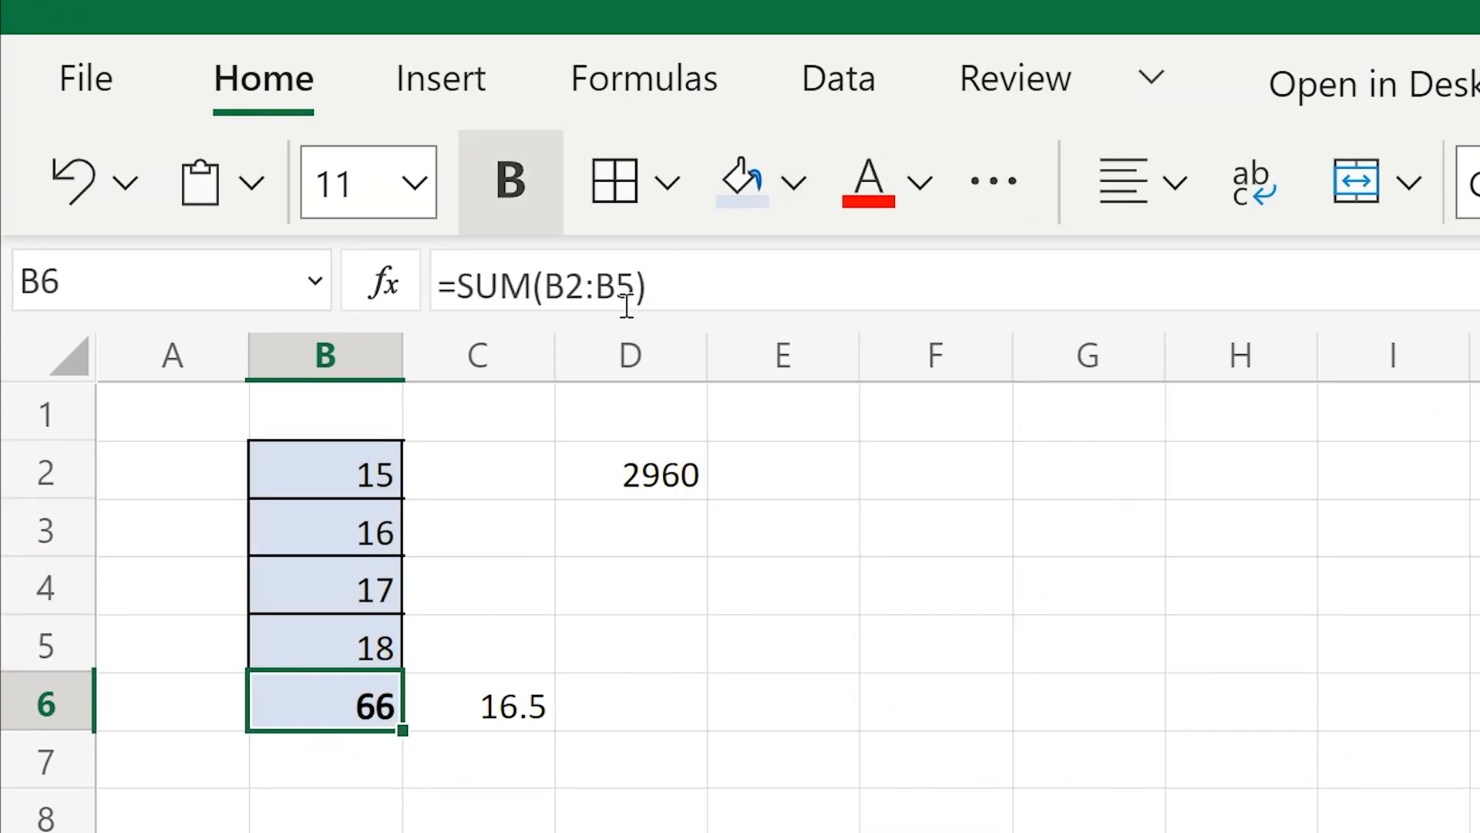
pyautogui.click(792, 183)
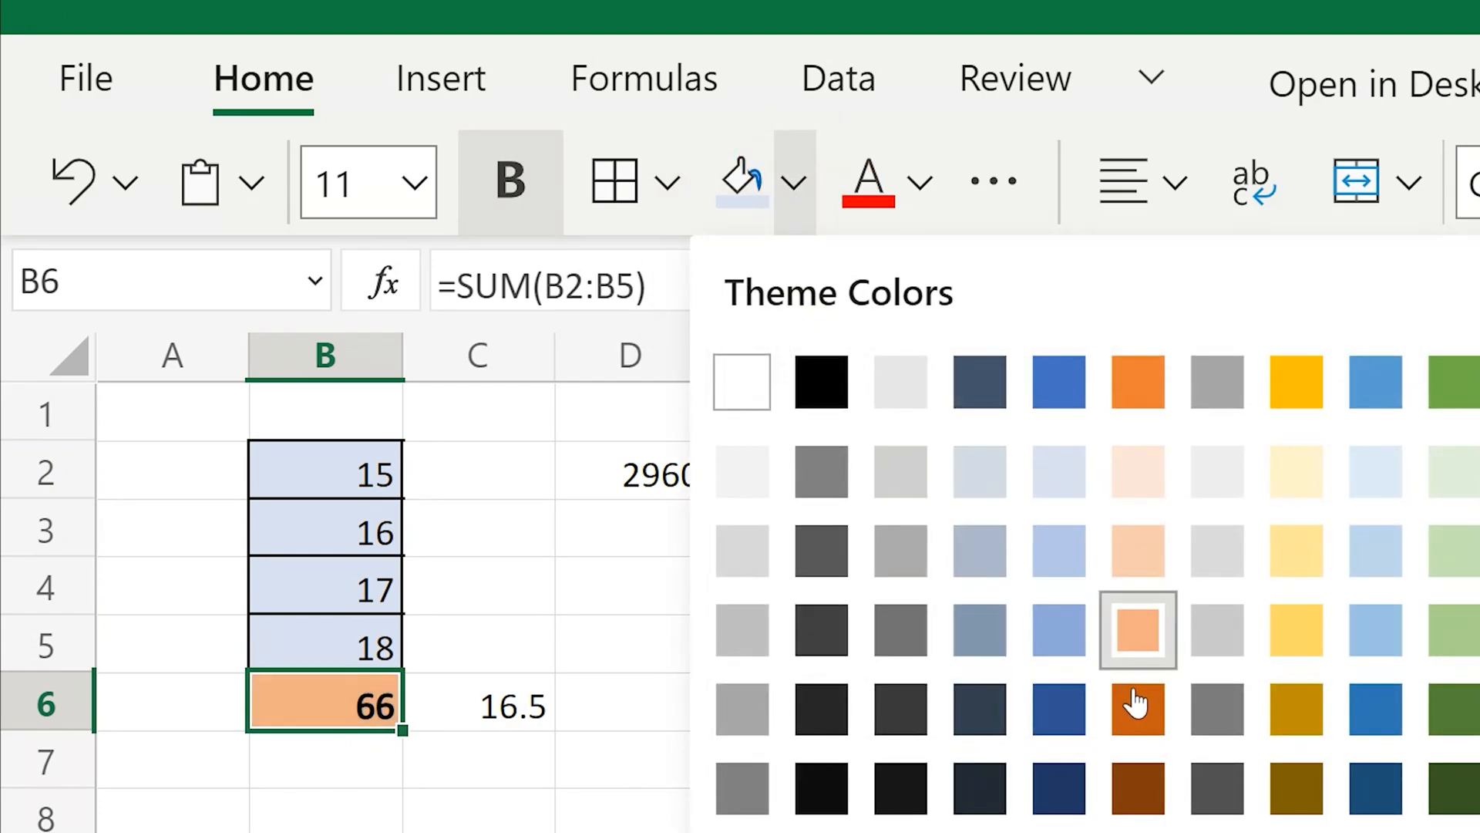
pyautogui.click(1151, 634)
# - Centre the contents of cells B2:B6 horizontally
pyautogui.moveTo(340, 472); pyautogui.dragTo(337, 692)
pyautogui.click(1119, 224)
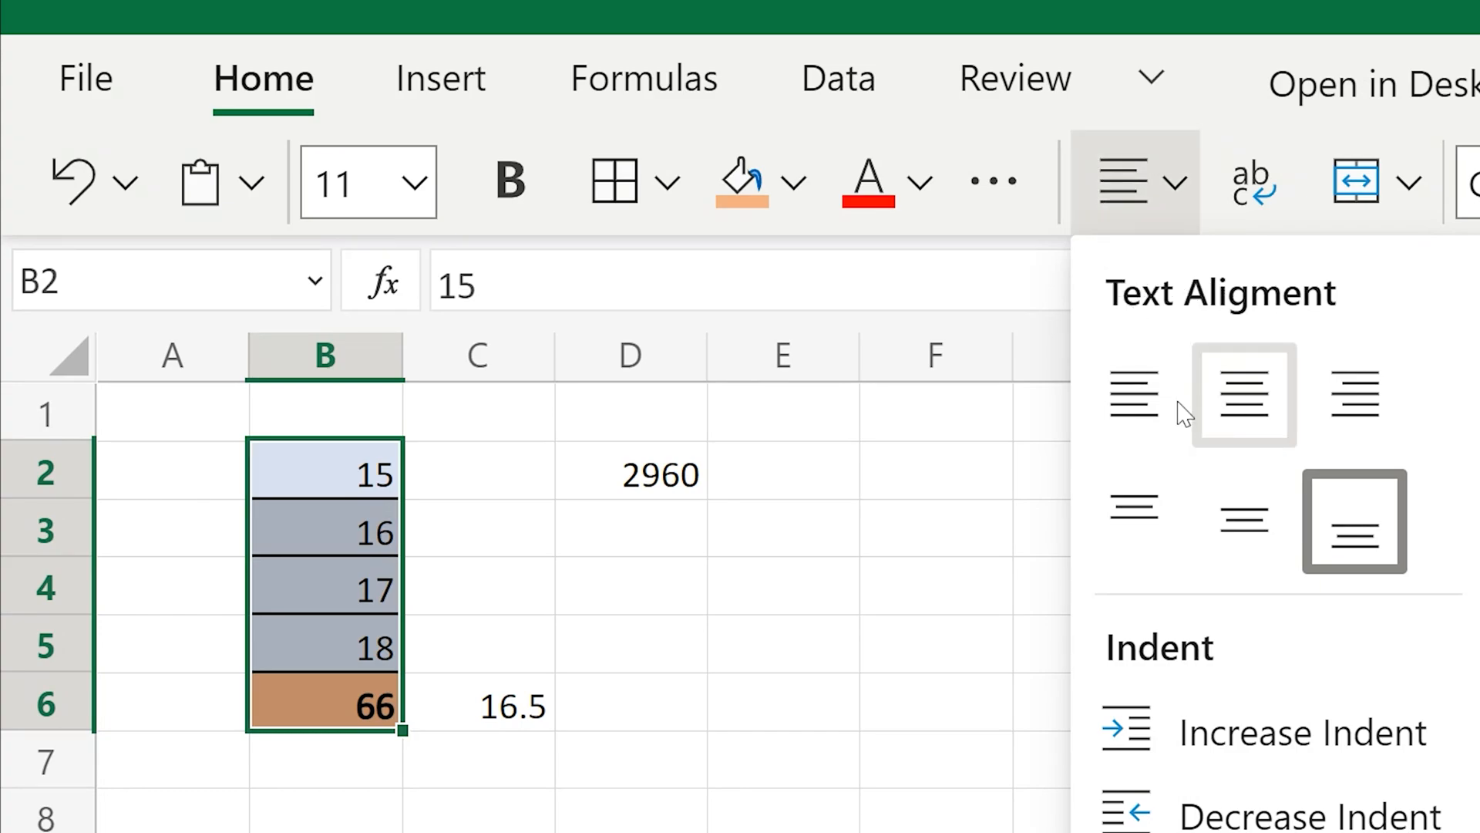
pyautogui.click(1241, 436)
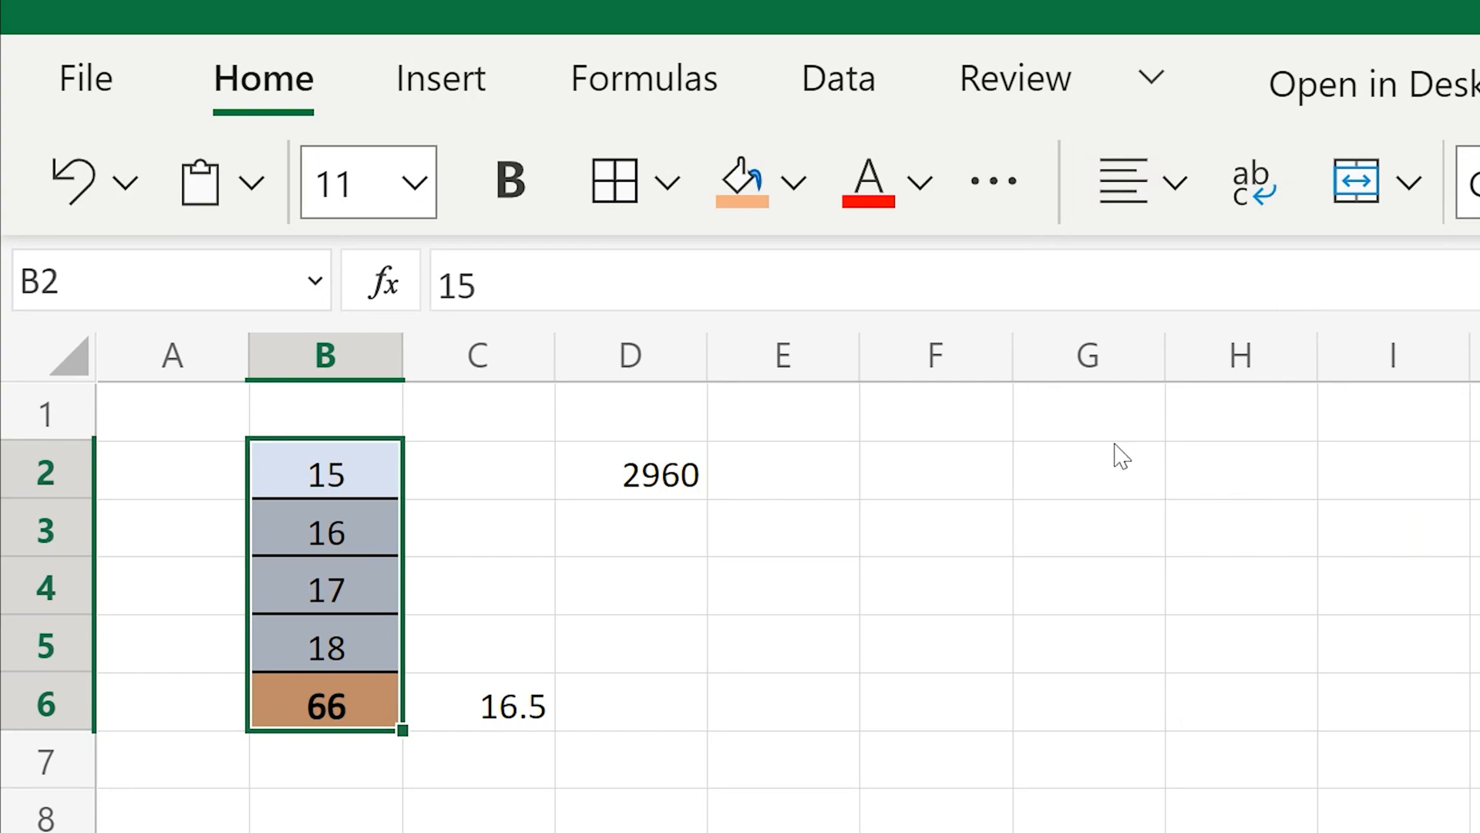
pyautogui.click(1175, 202)
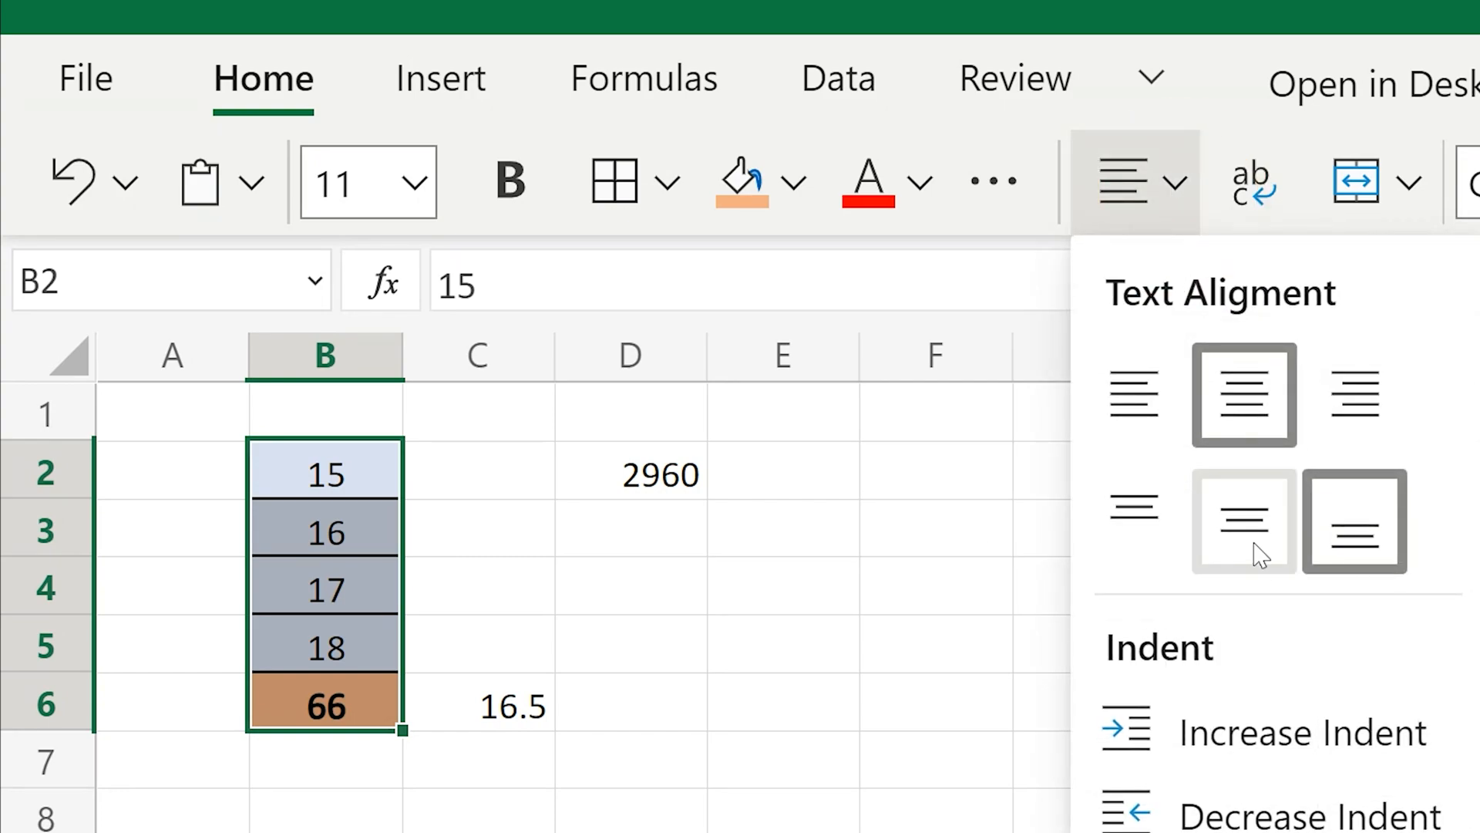
pyautogui.click(996, 193)
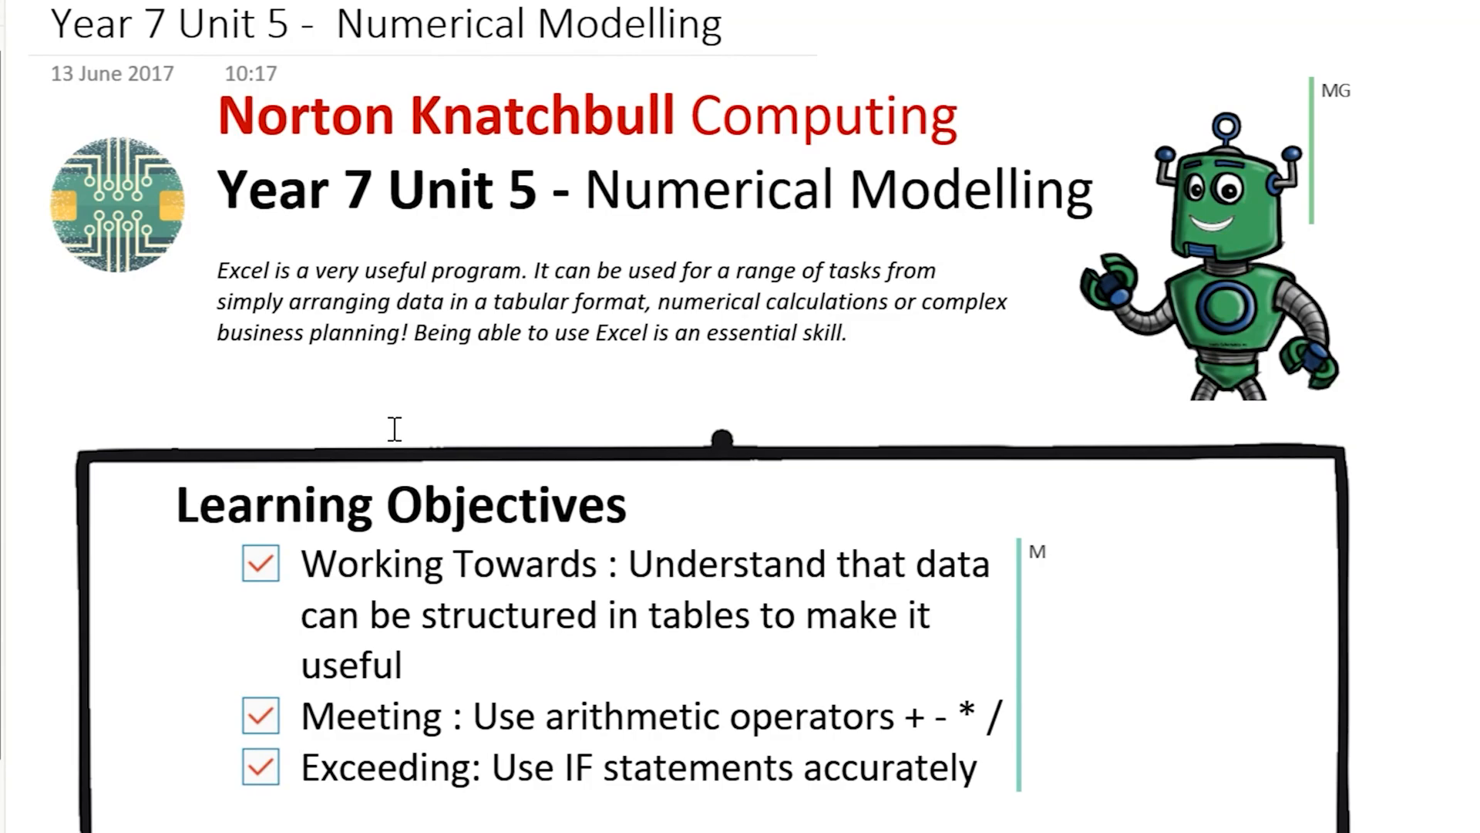
# - Find Task 1 - Homer's Donuts in the Numerical Modelling notes and view the options for the attached Homer Donuts spreadsheet
pyautogui.scroll(-7, 409, 551)
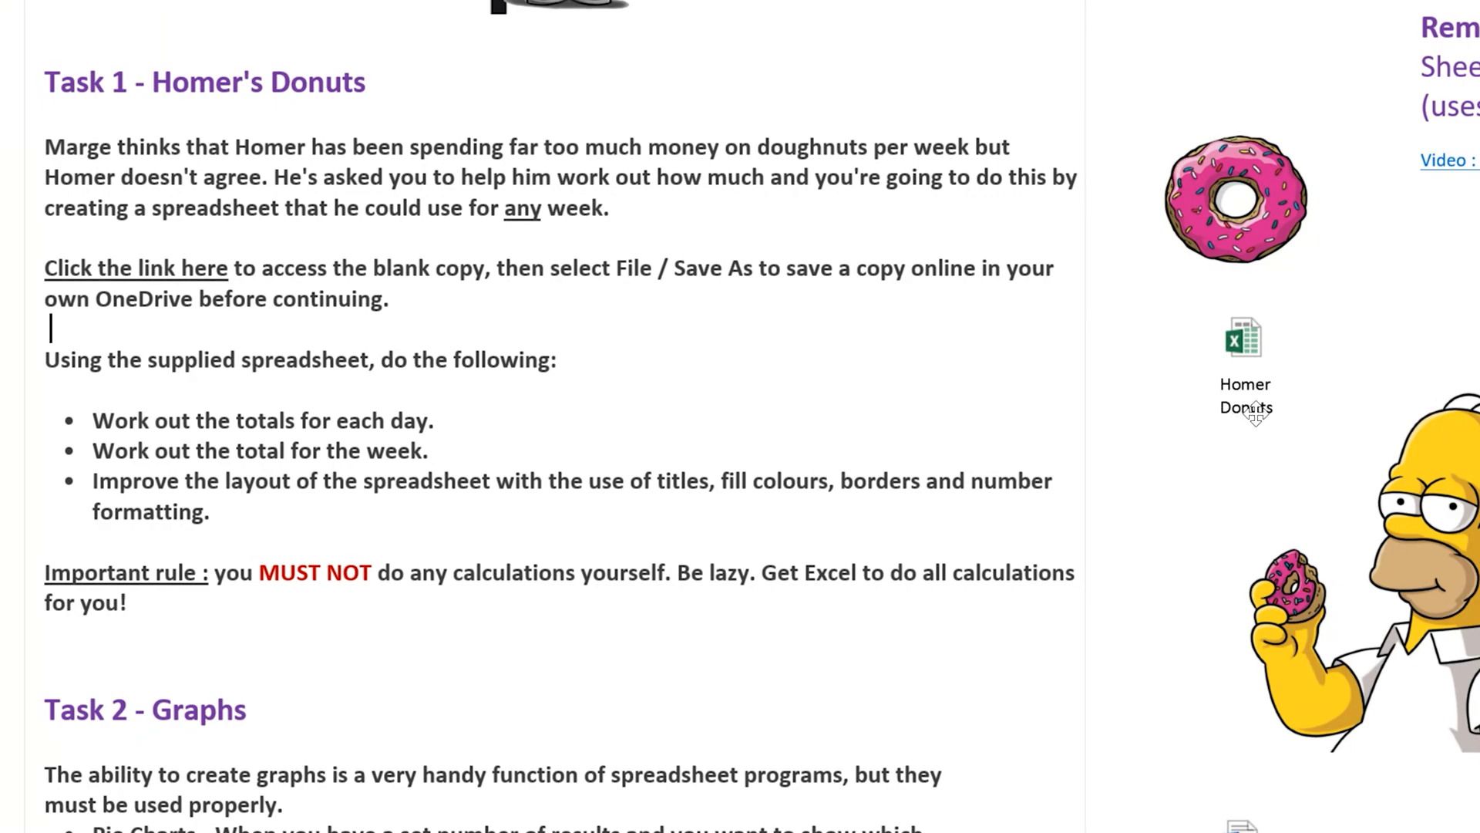
pyautogui.rightClick(1243, 339)
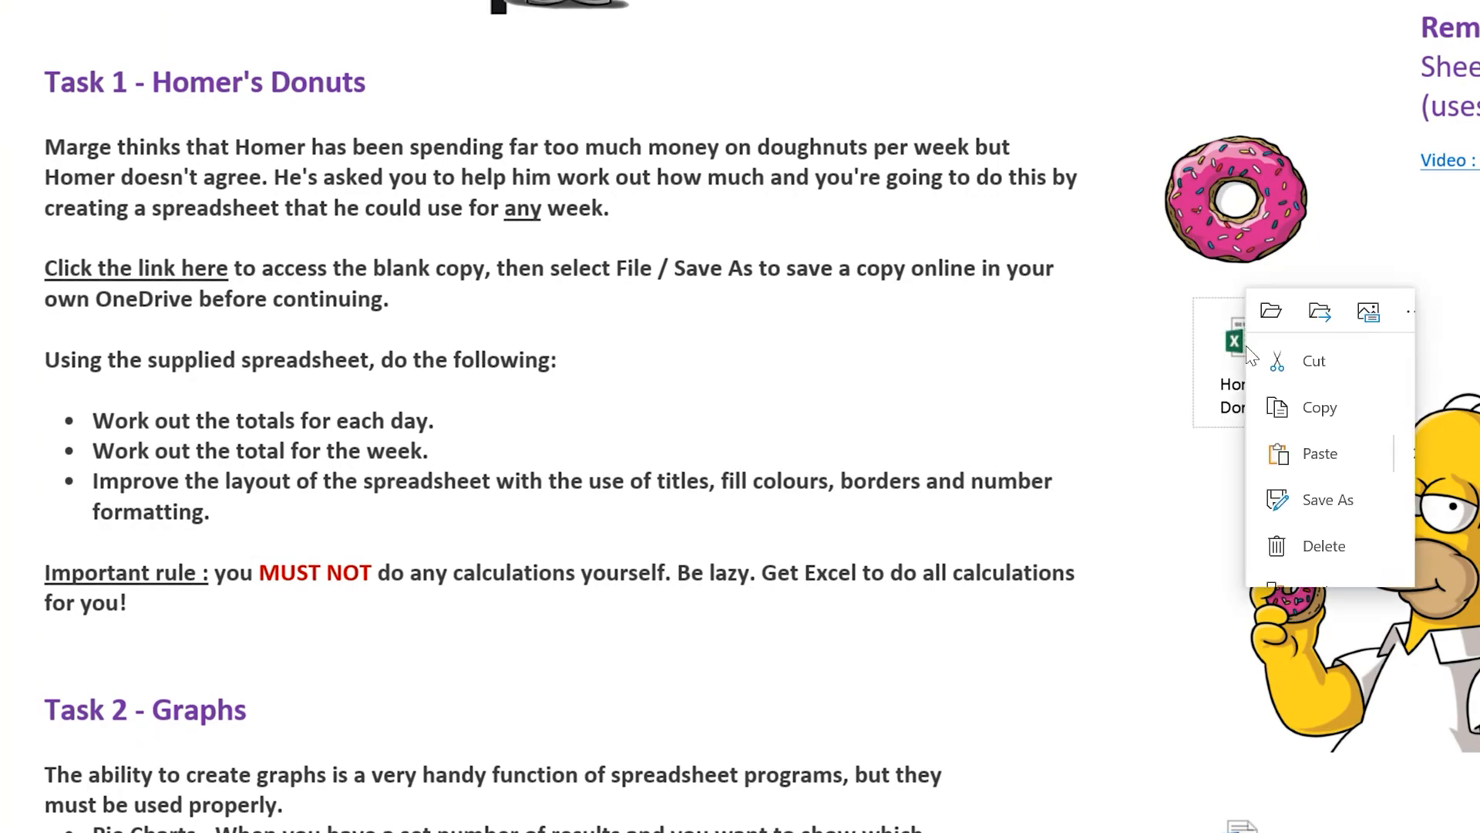
pyautogui.click(1143, 420)
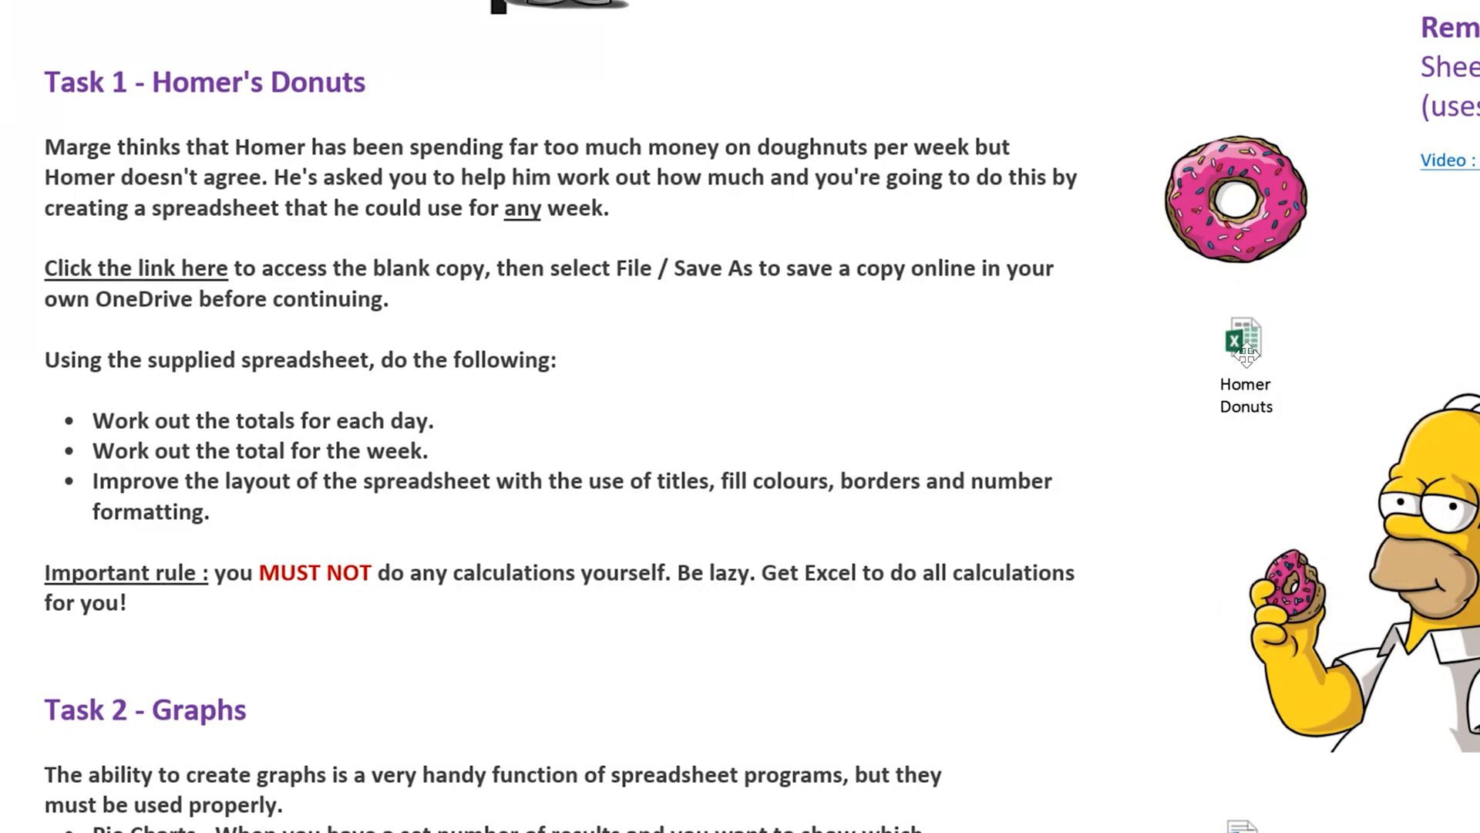
# - Open the blank Homer Donuts spreadsheet from the task link and view the Save As options for an online copy
pyautogui.click(156, 270)
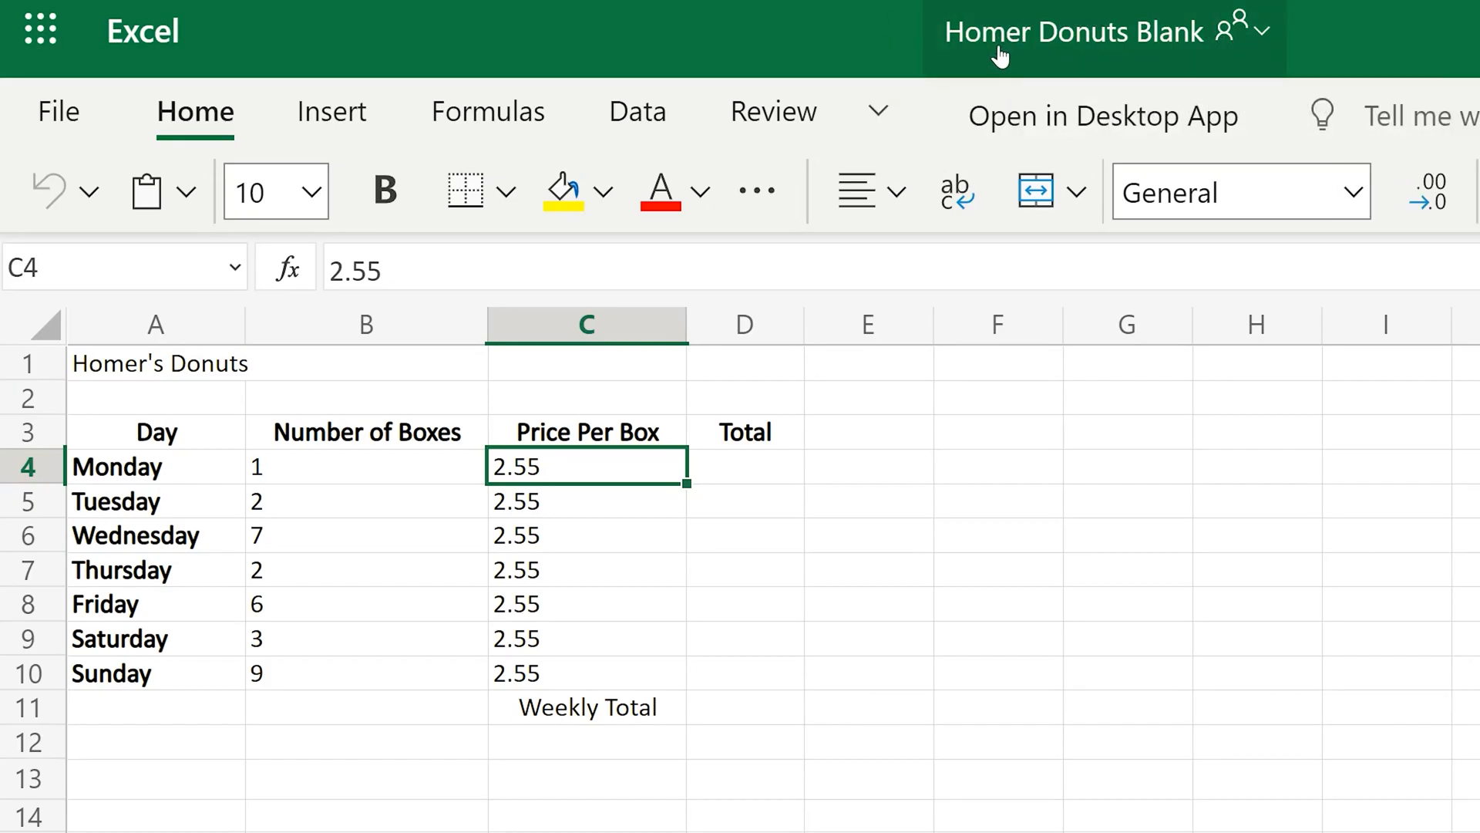
pyautogui.click(58, 116)
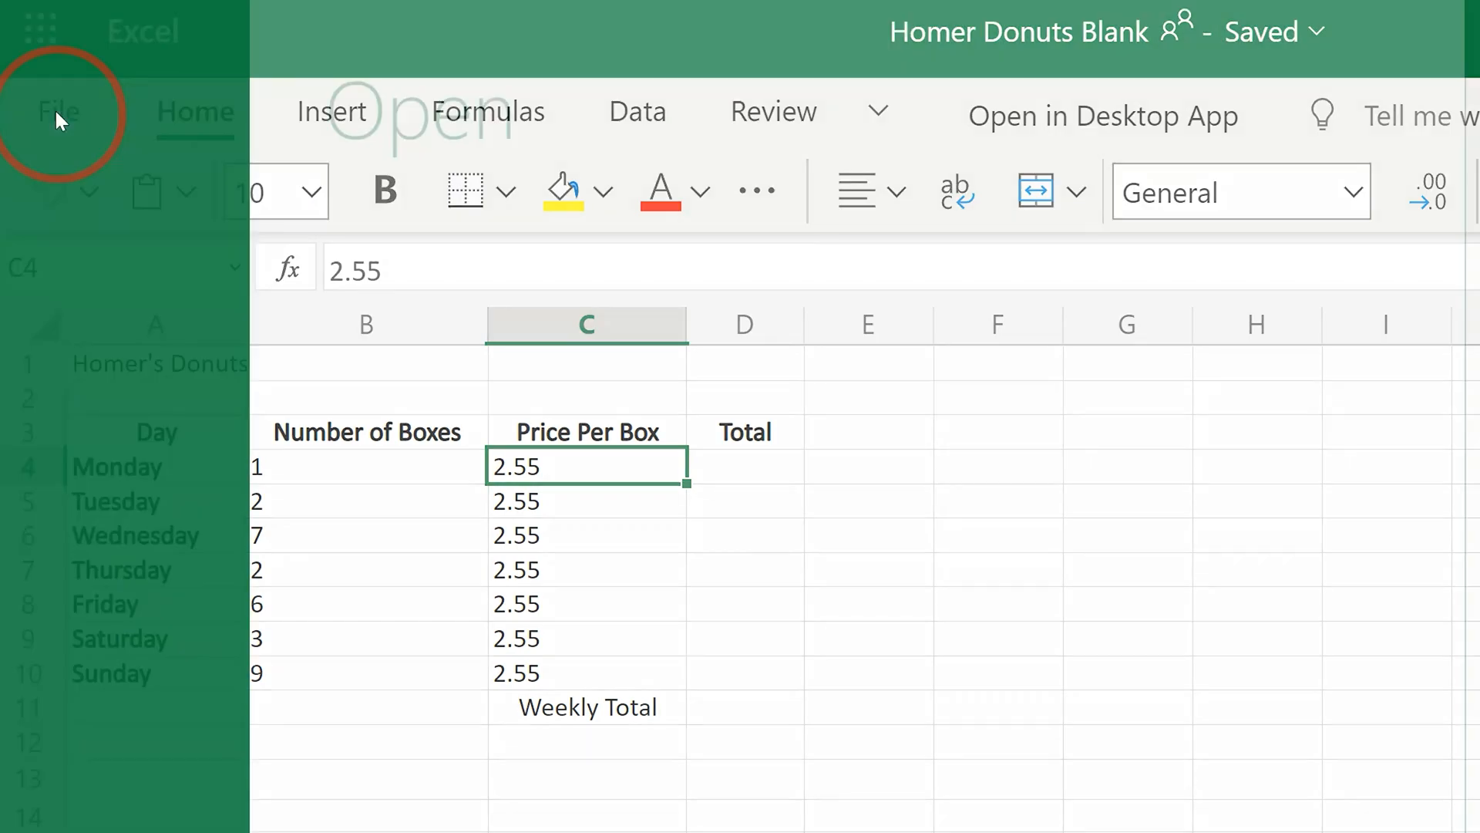
pyautogui.click(114, 483)
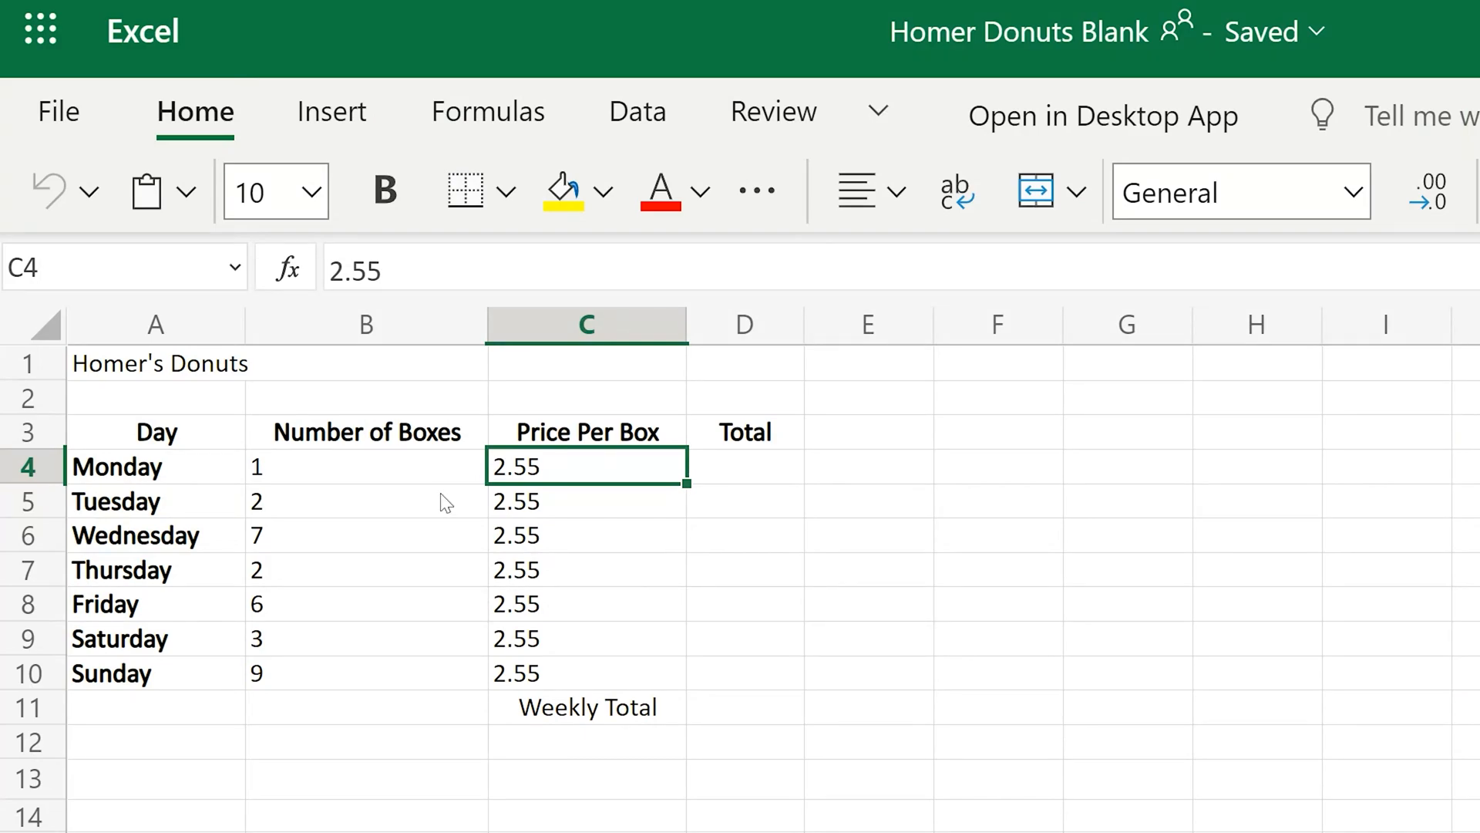
# - Enter the daily totals as plain numbers, 2.55 for Monday in D4 and 5.10 for Tuesday in D5
pyautogui.click(725, 479)
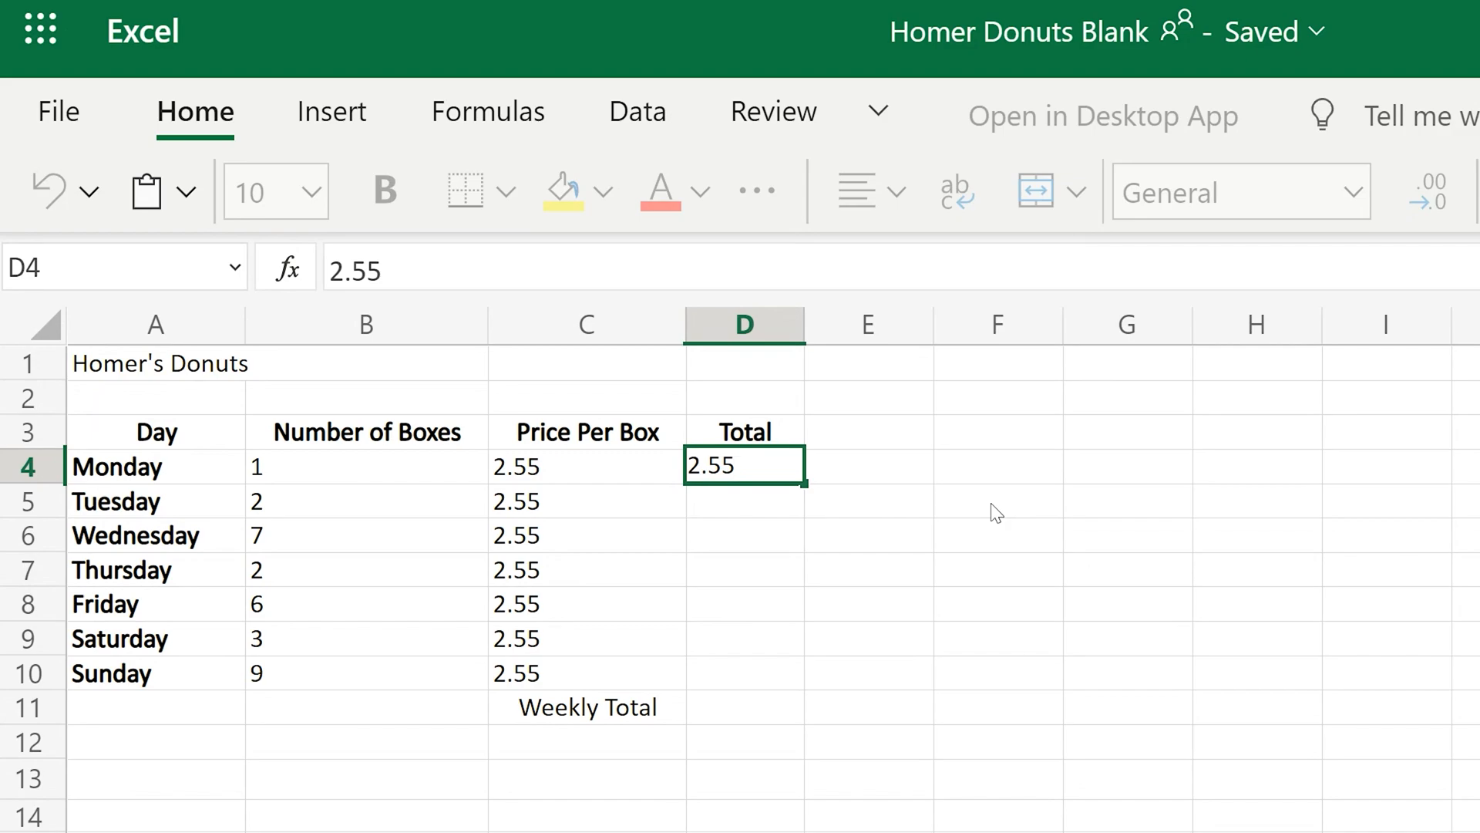
pyautogui.press('Return')
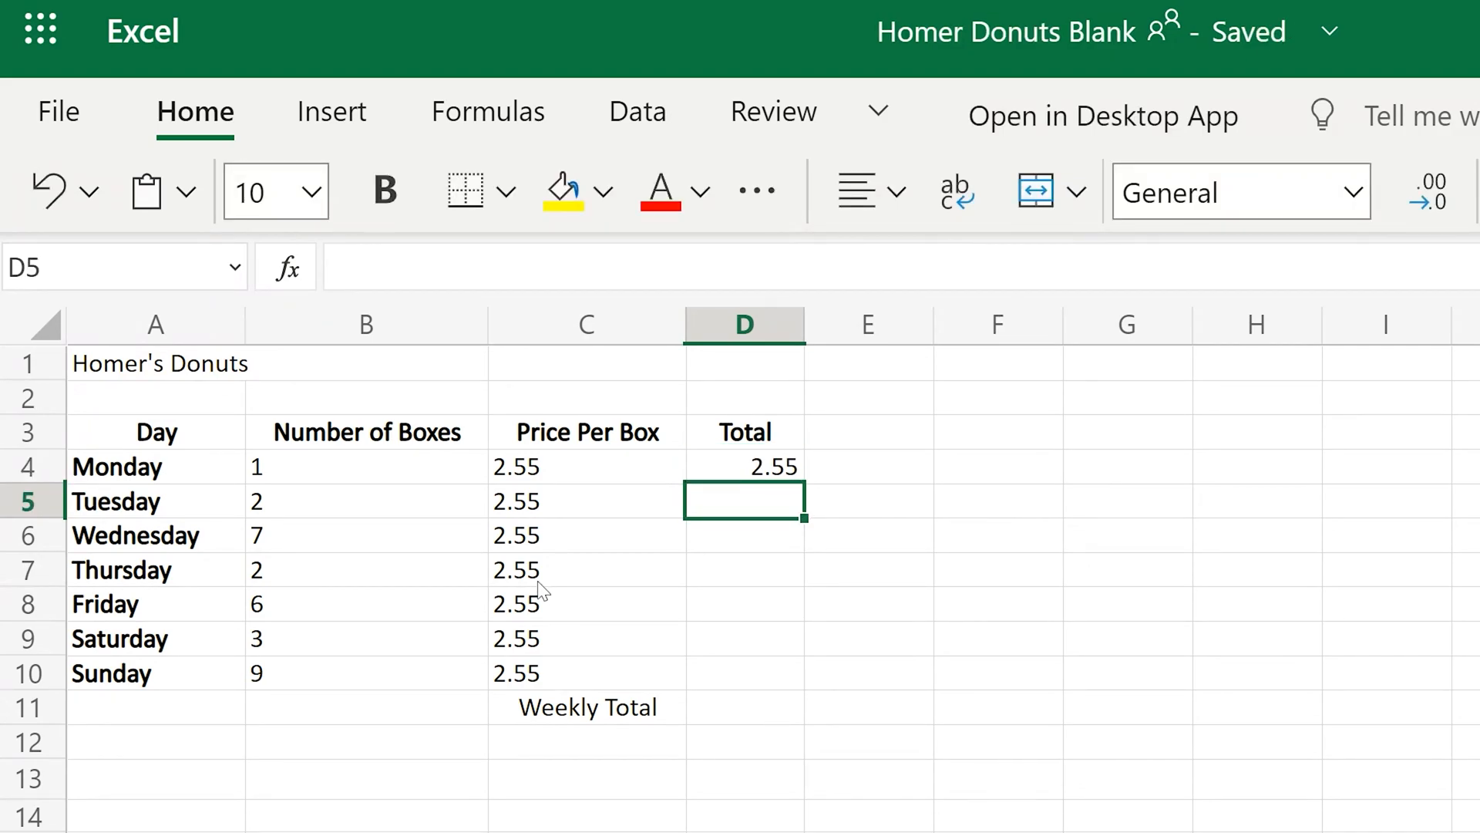
pyautogui.write('5.10')
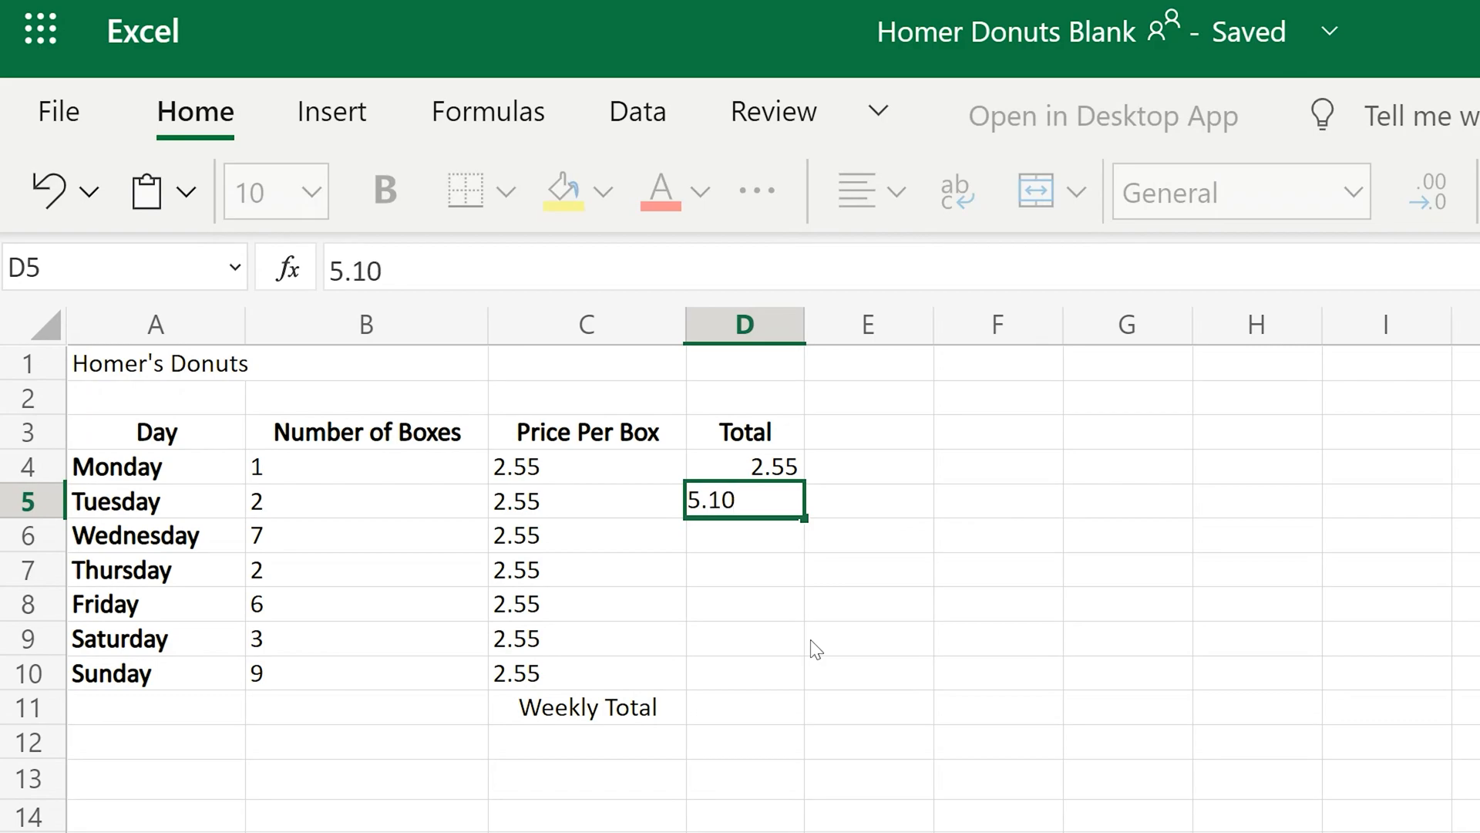
pyautogui.press('Return')
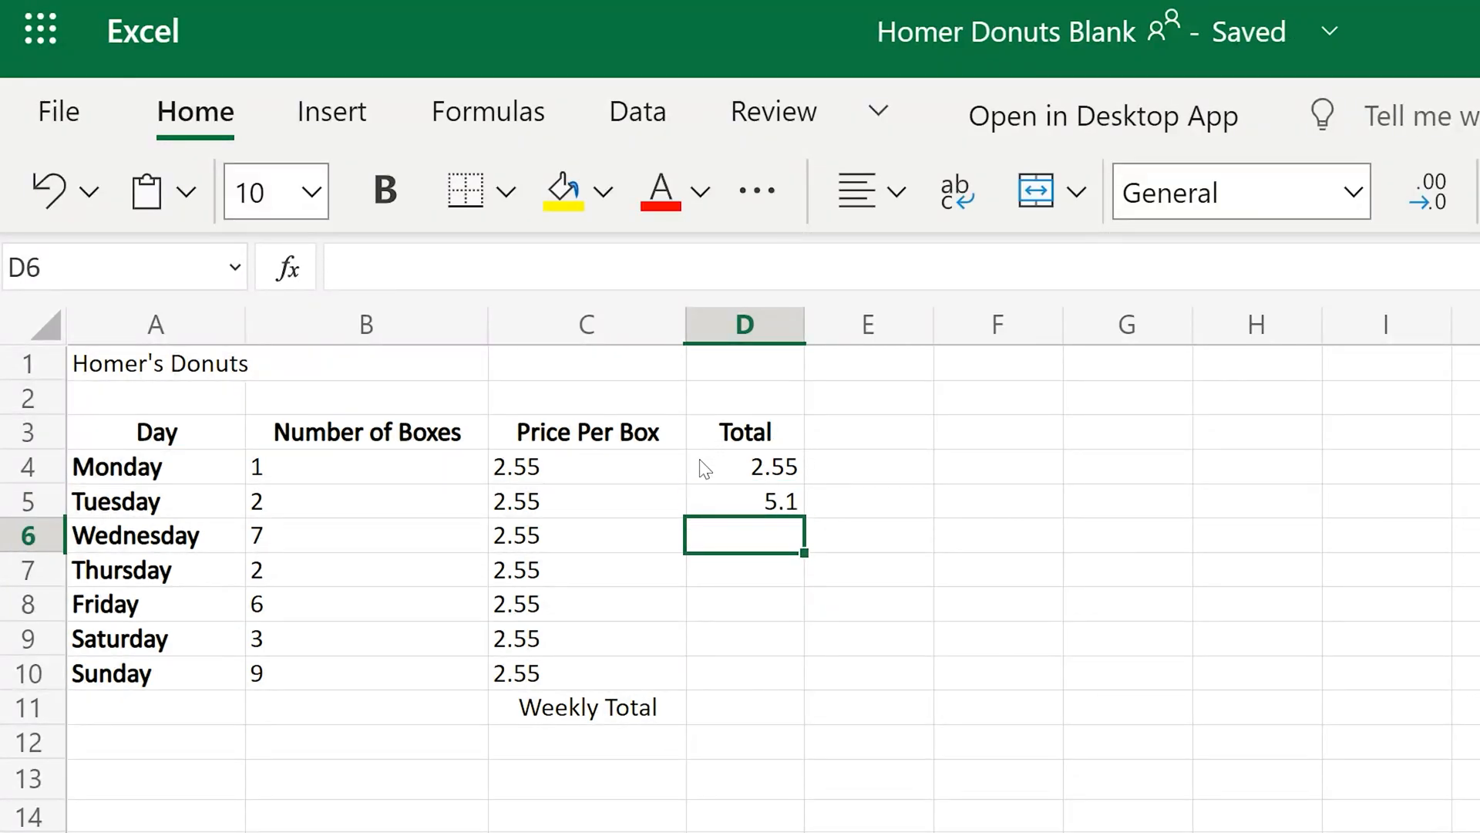
# - Format Tuesday's total in cell D5 as Currency
pyautogui.click(784, 501)
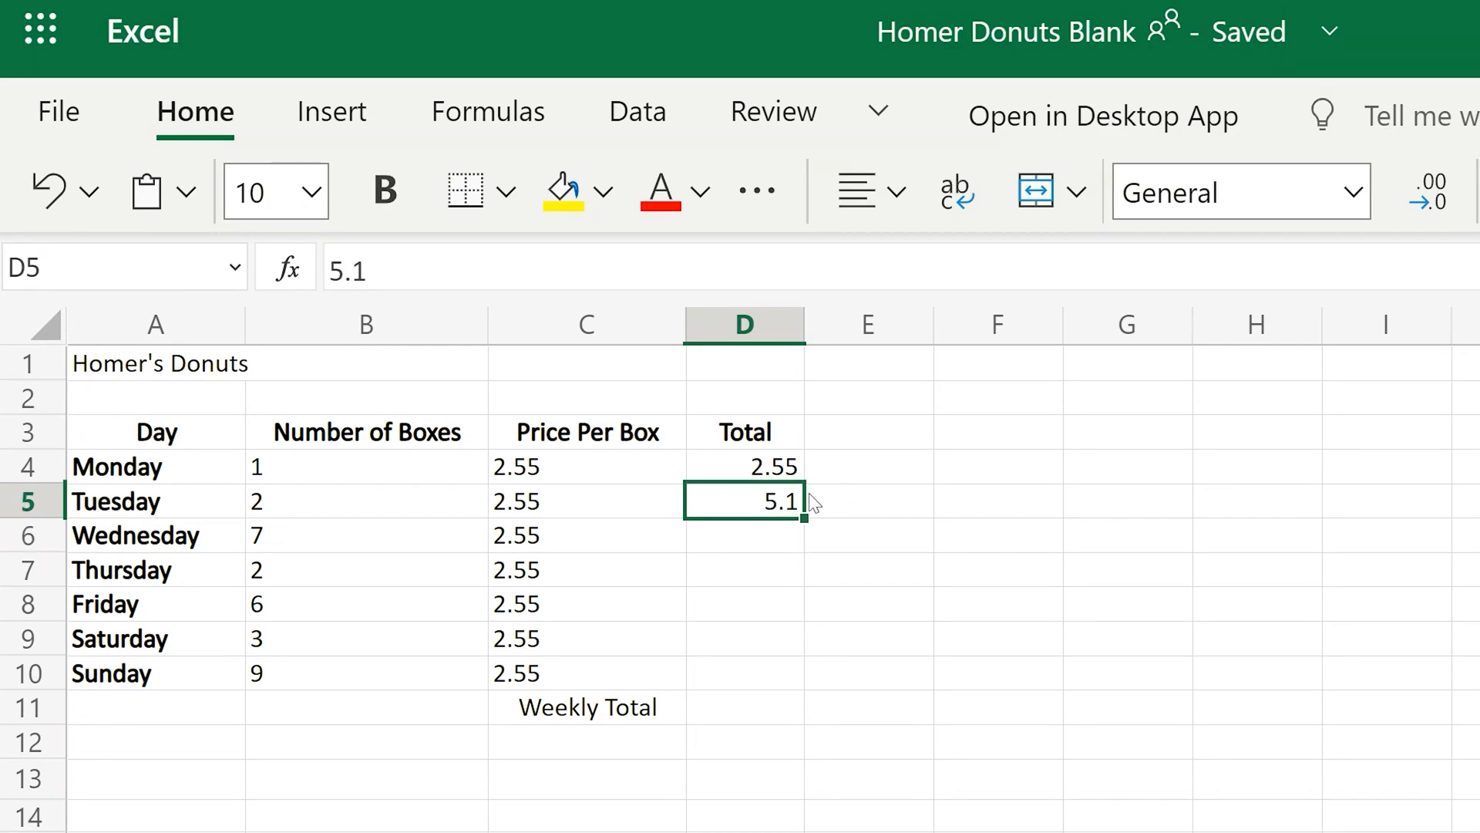
pyautogui.click(1351, 193)
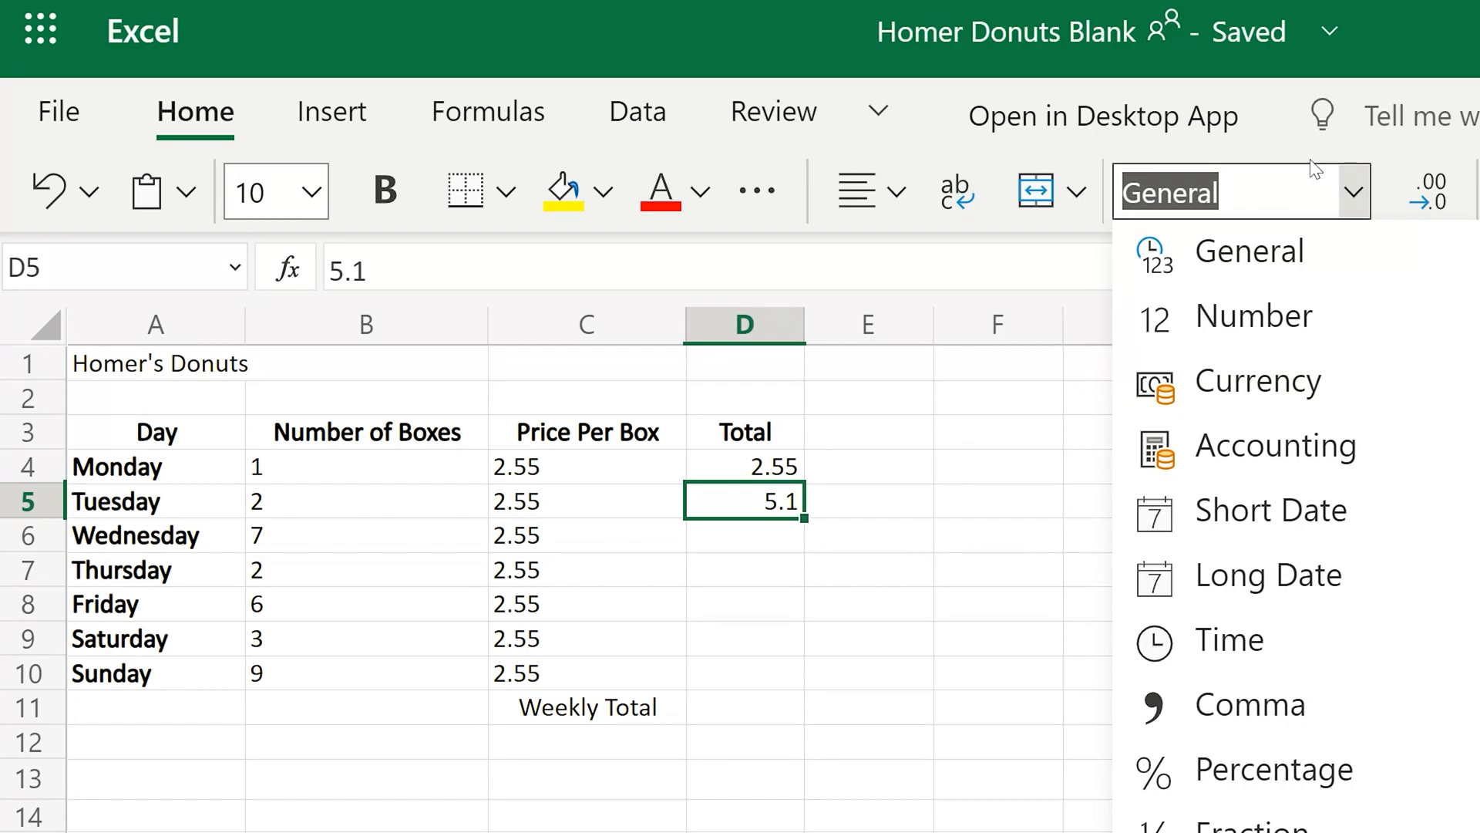
pyautogui.click(1277, 384)
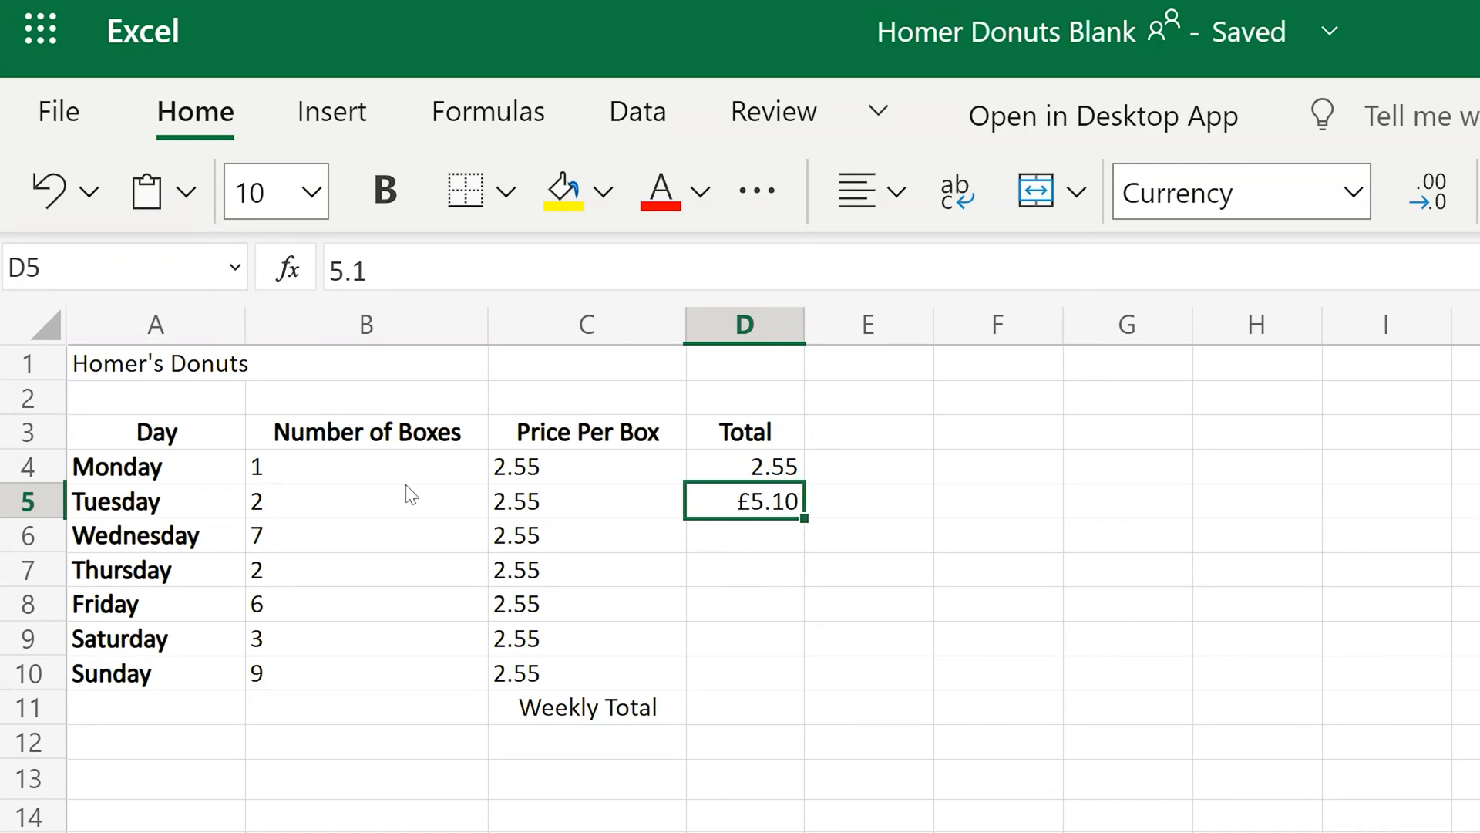
# - Change Tuesday's number of boxes in cell B5 to 5
pyautogui.click(327, 497)
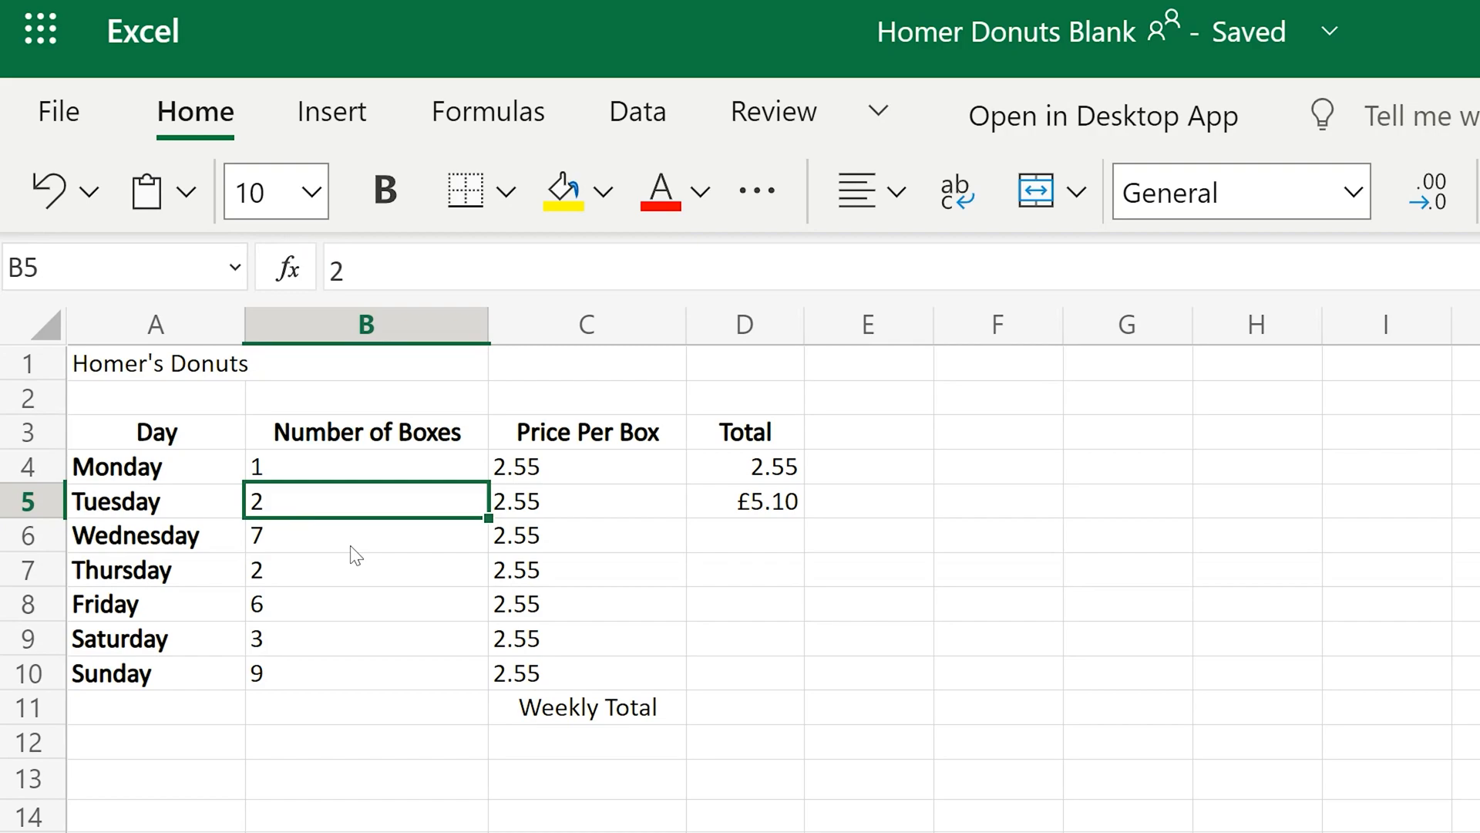
pyautogui.write('5')
pyautogui.press('Return')
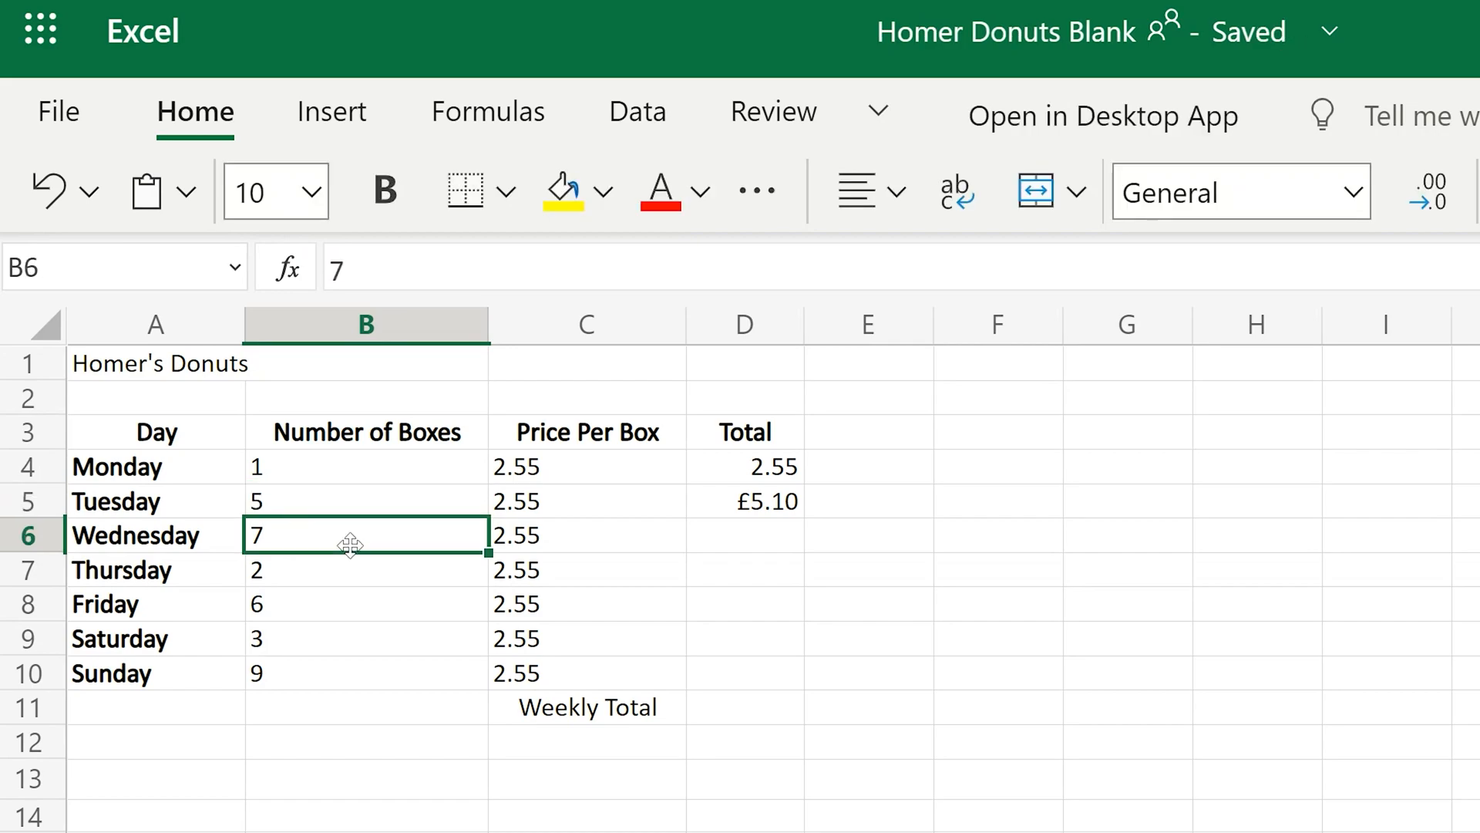
# - Clear the manually entered totals for Monday and Tuesday from cells D4:D5
pyautogui.click(771, 503)
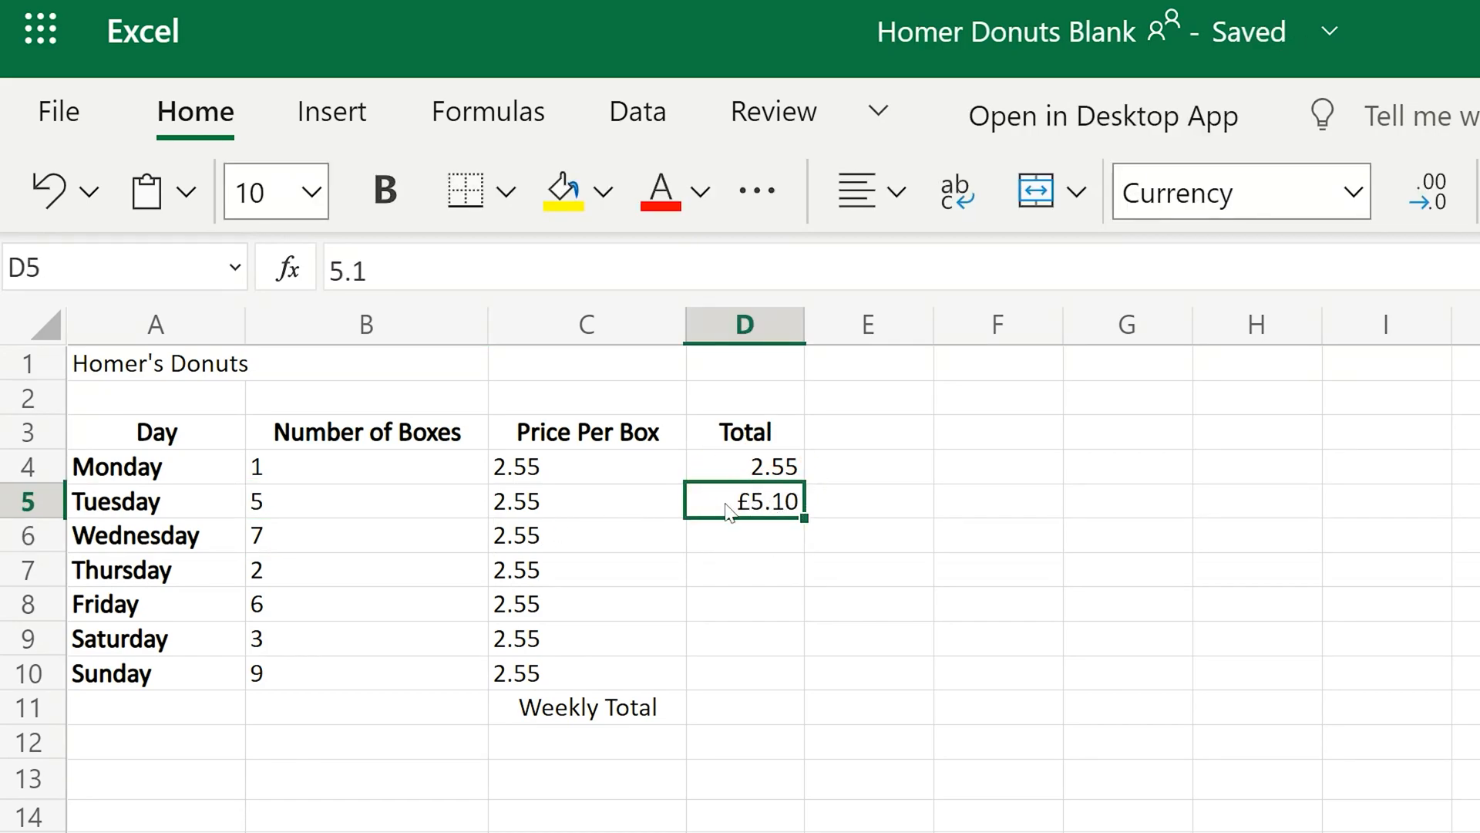
pyautogui.moveTo(770, 461); pyautogui.dragTo(773, 509)
pyautogui.press('Delete')
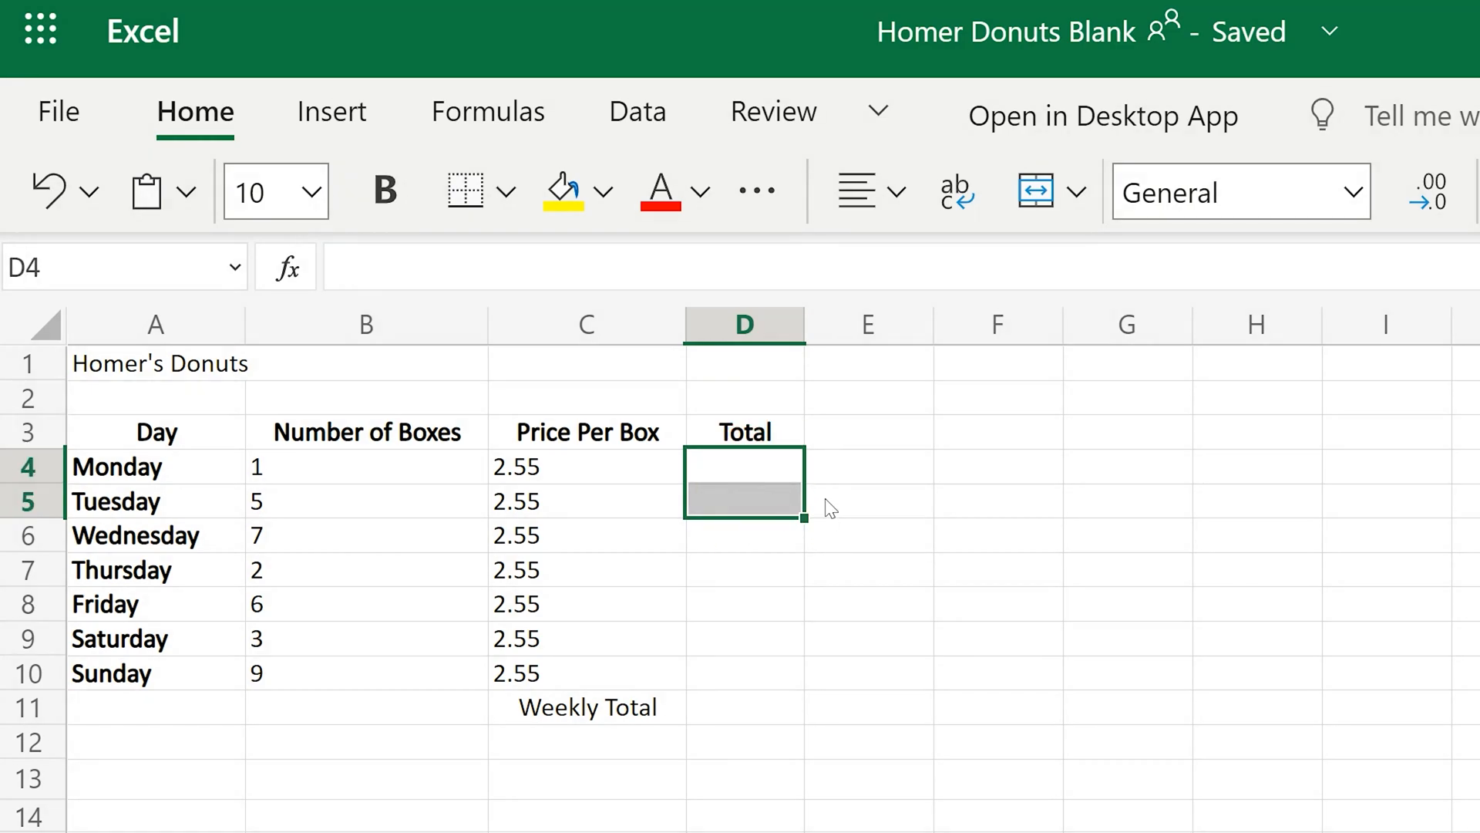
pyautogui.click(763, 472)
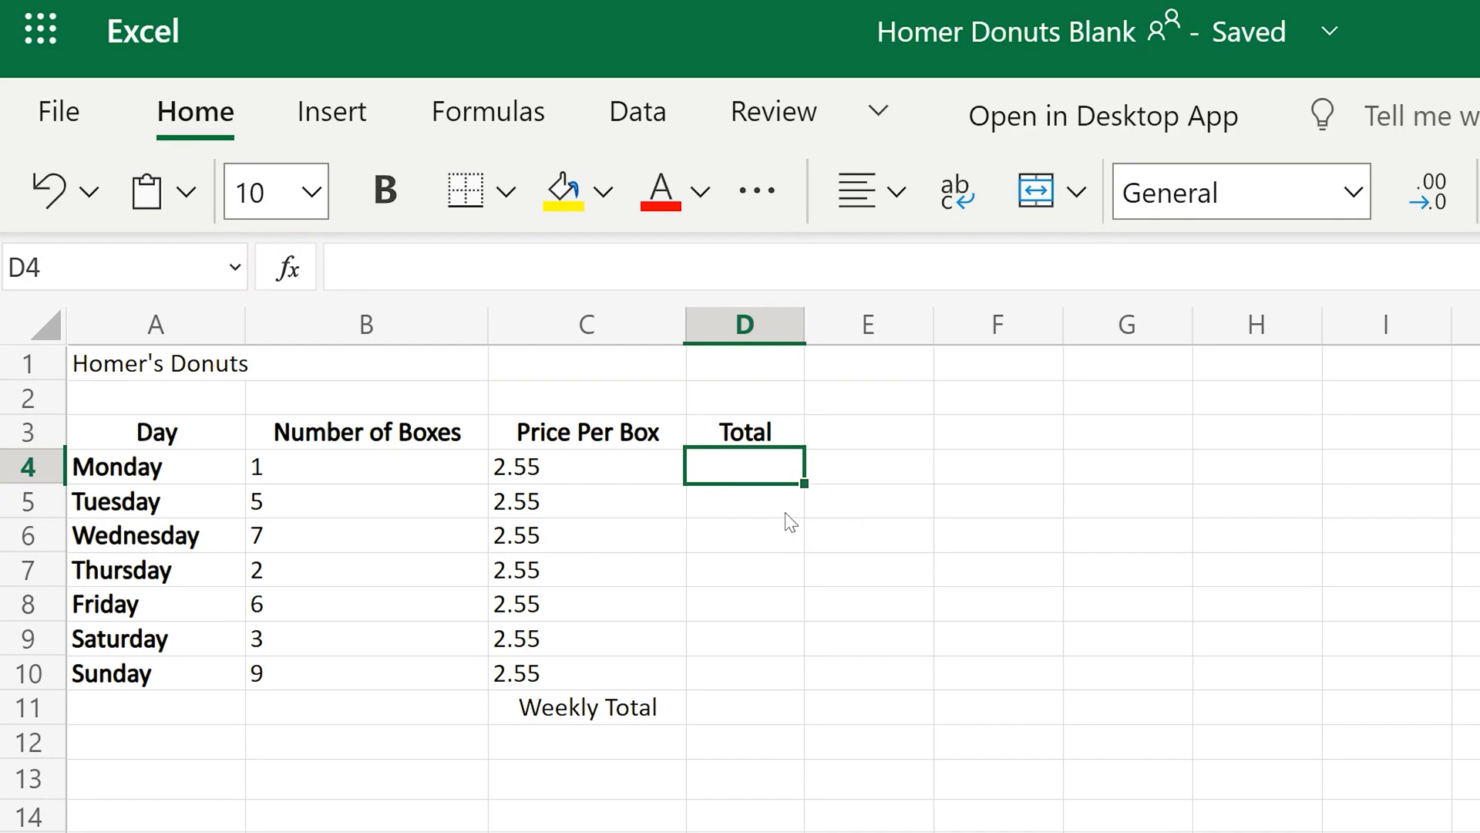
pyautogui.click(359, 475)
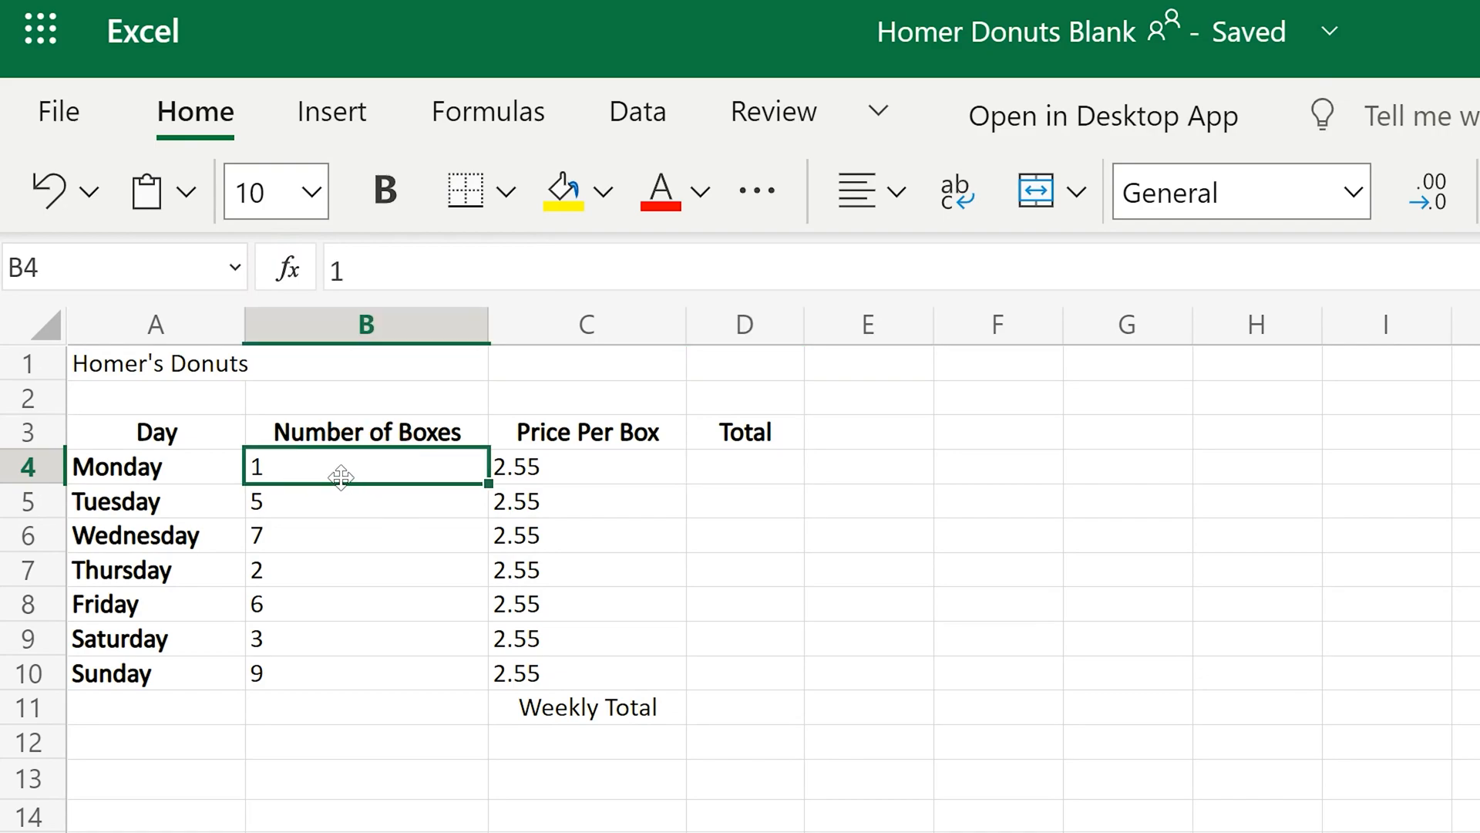
pyautogui.click(556, 478)
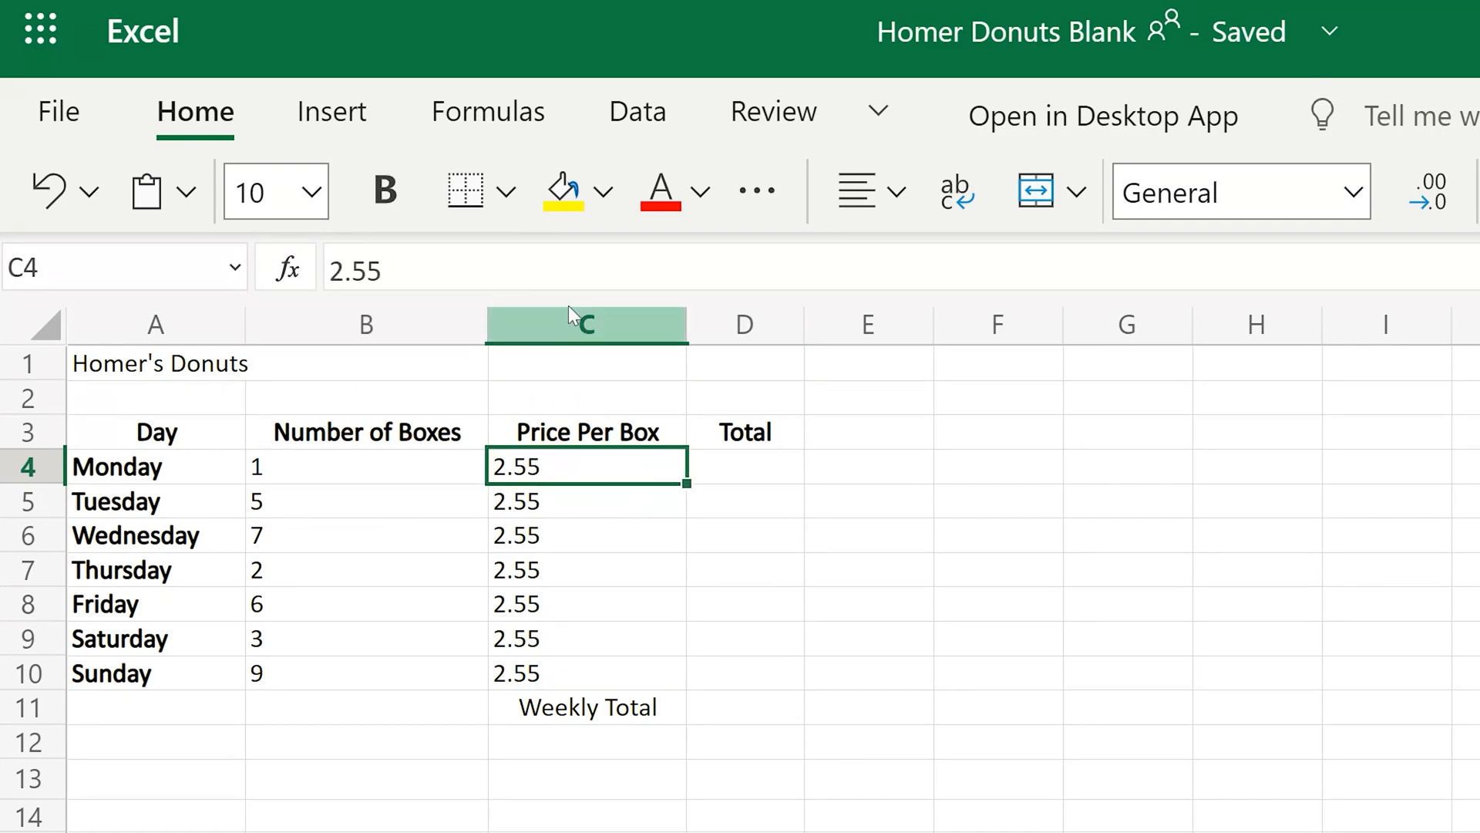
pyautogui.click(752, 472)
pyautogui.write('=')
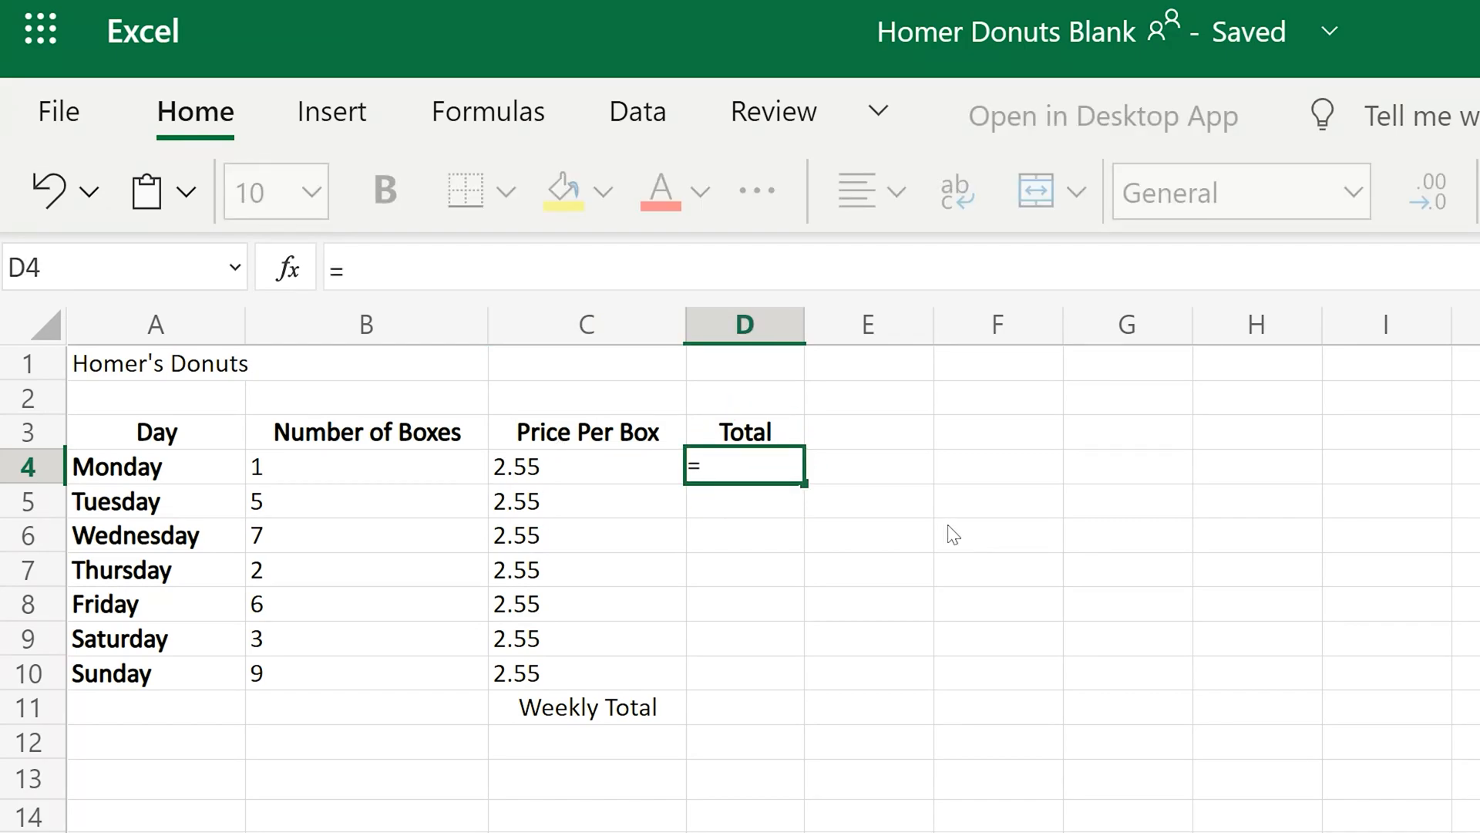
pyautogui.press('Escape')
pyautogui.click(736, 708)
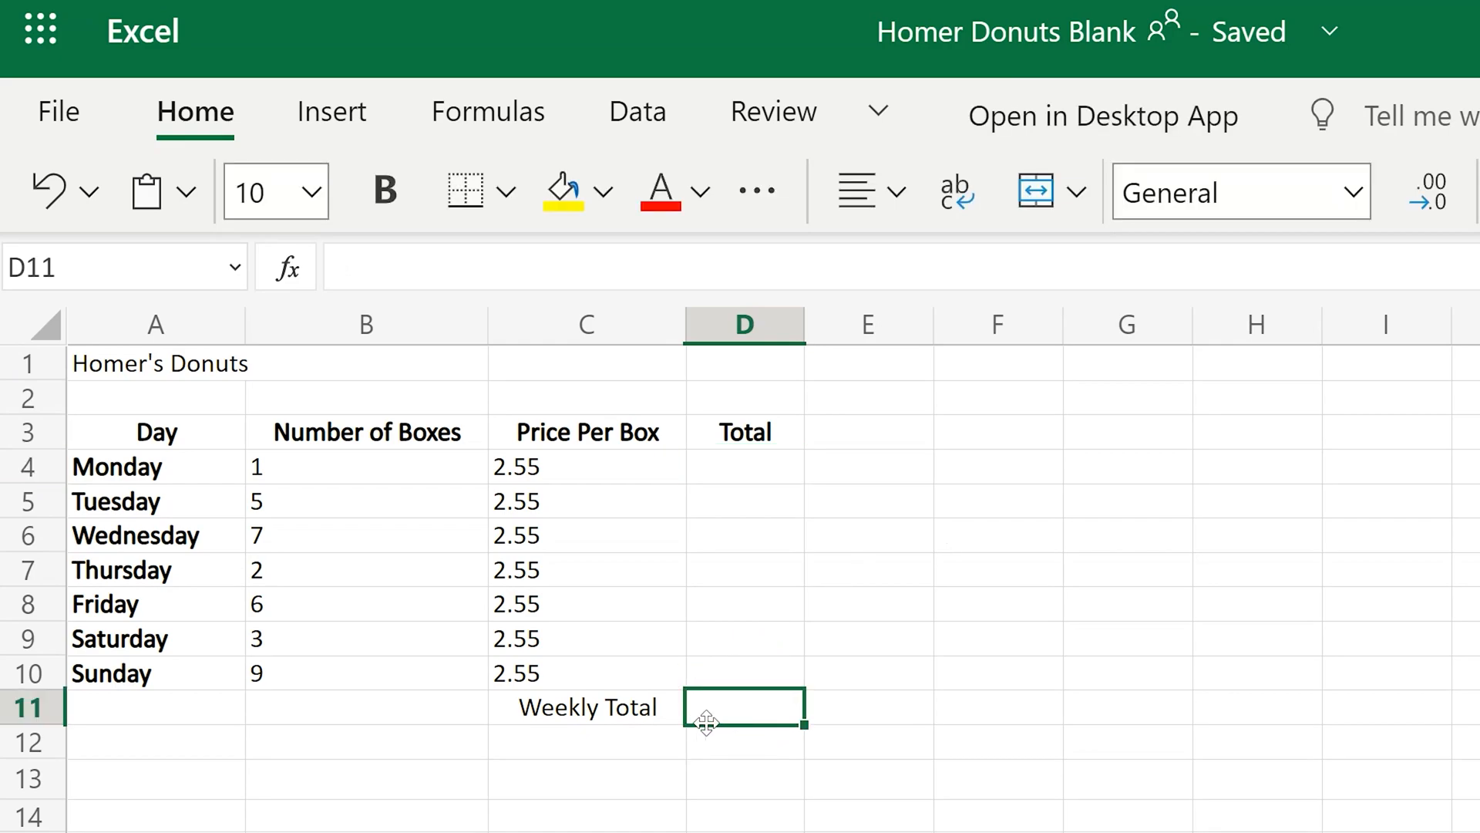
pyautogui.moveTo(733, 472); pyautogui.dragTo(731, 680)
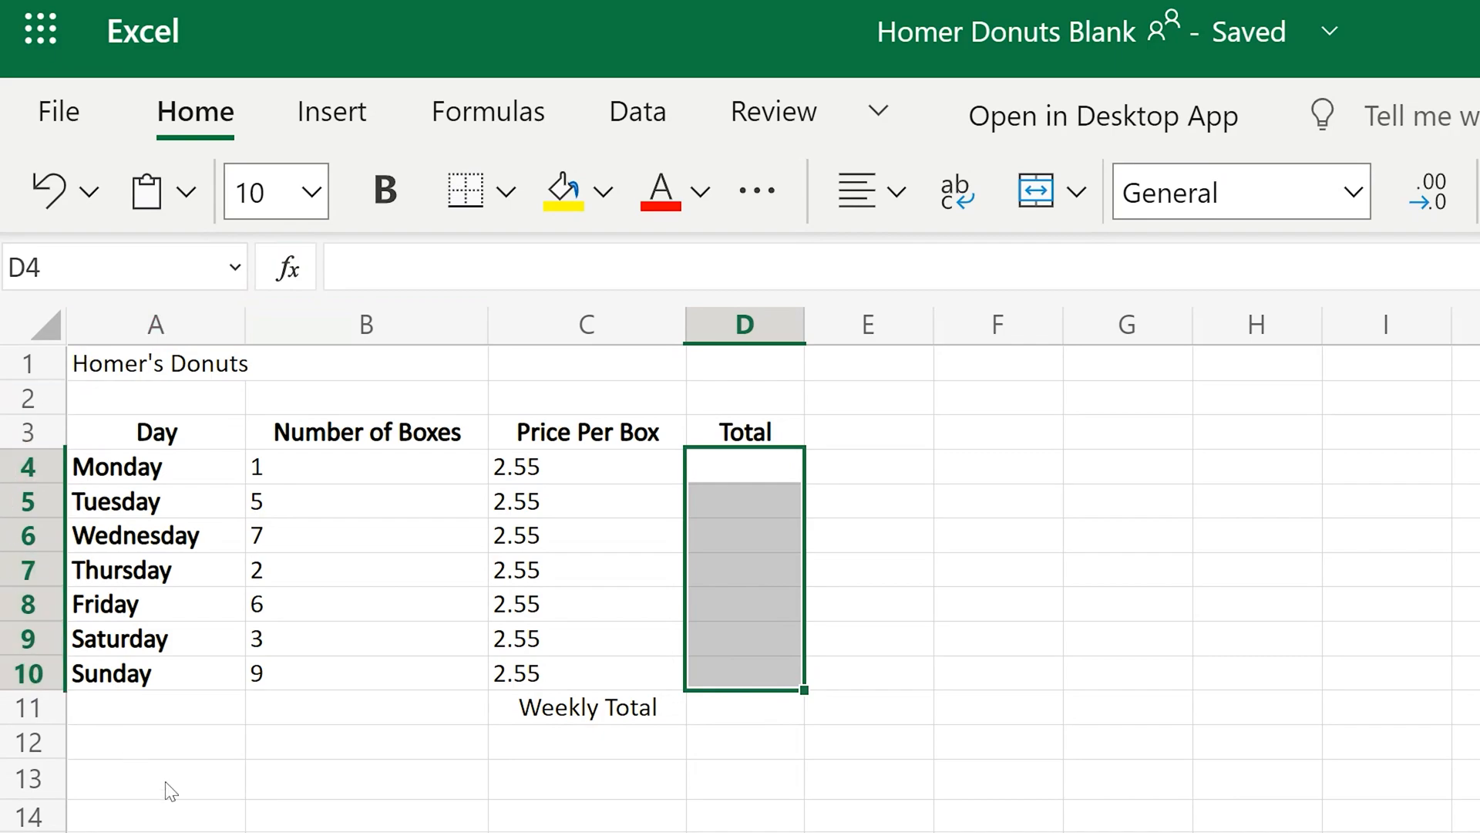
pyautogui.click(868, 831)
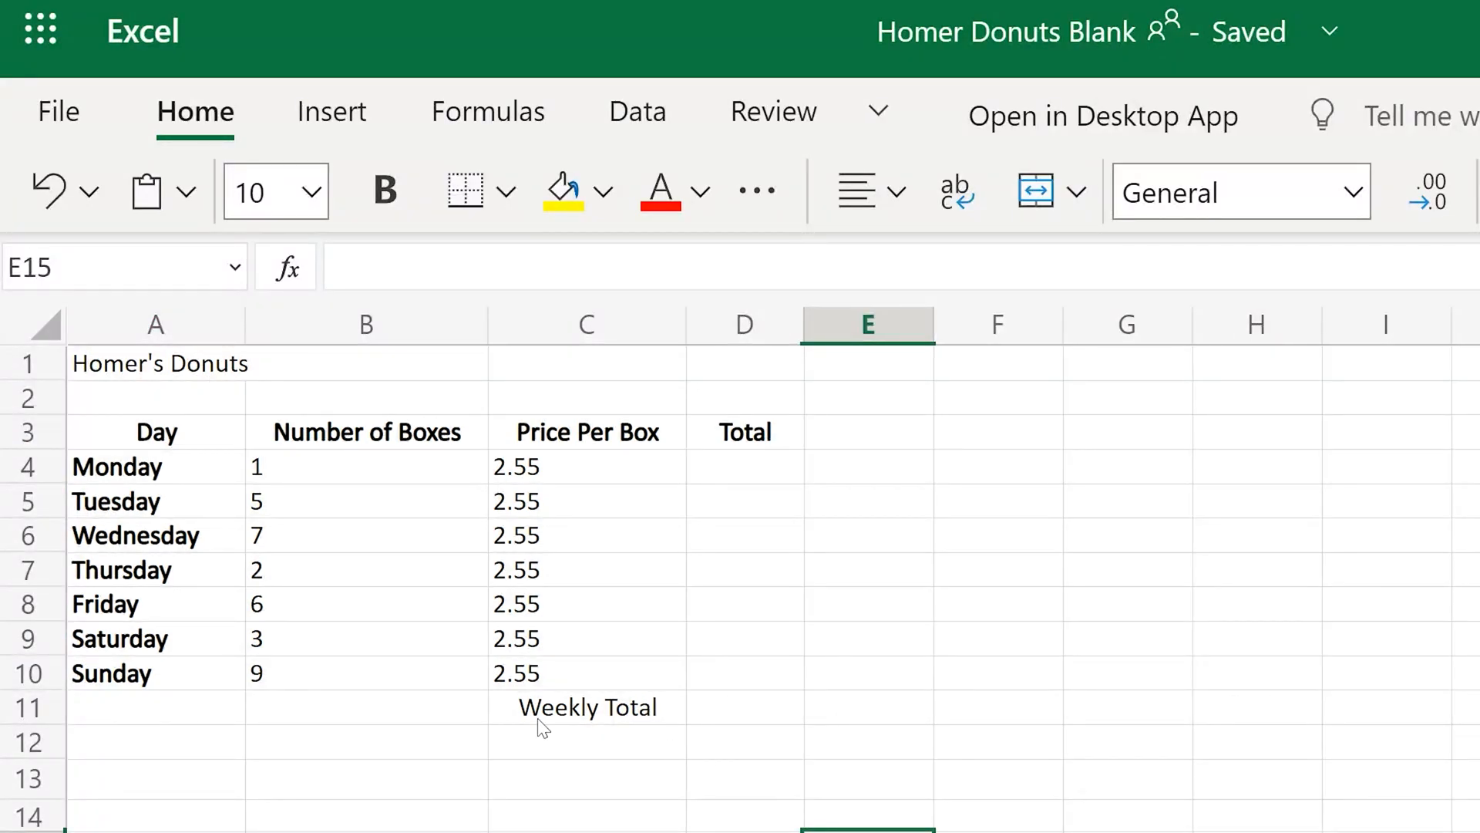
pyautogui.click(751, 476)
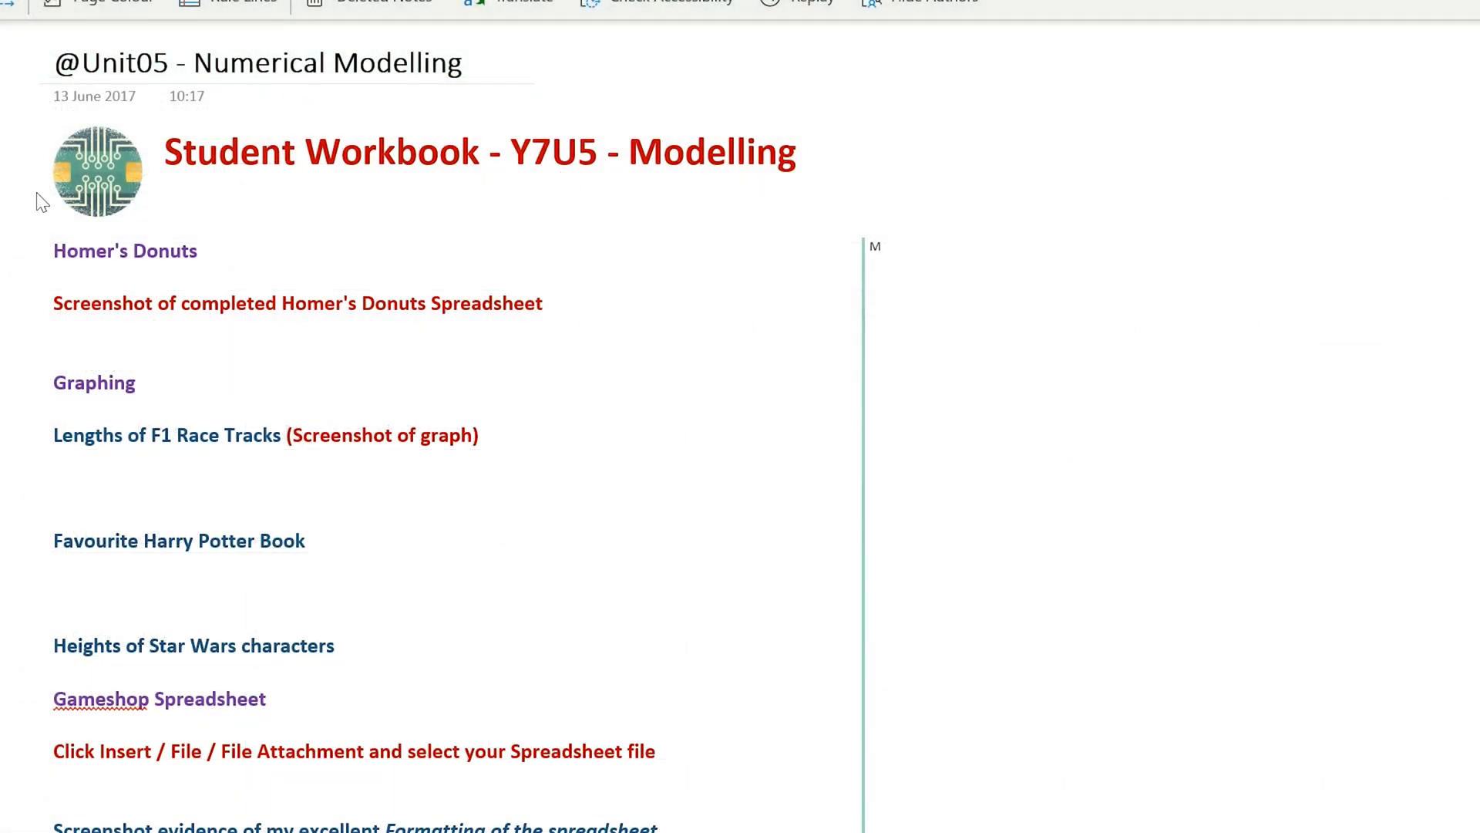
# - Select the line "Screenshot of completed Homer's Donuts Spreadsheet" in the OneNote student workbook page for Numerical Modelling
pyautogui.moveTo(52, 302); pyautogui.dragTo(561, 301)
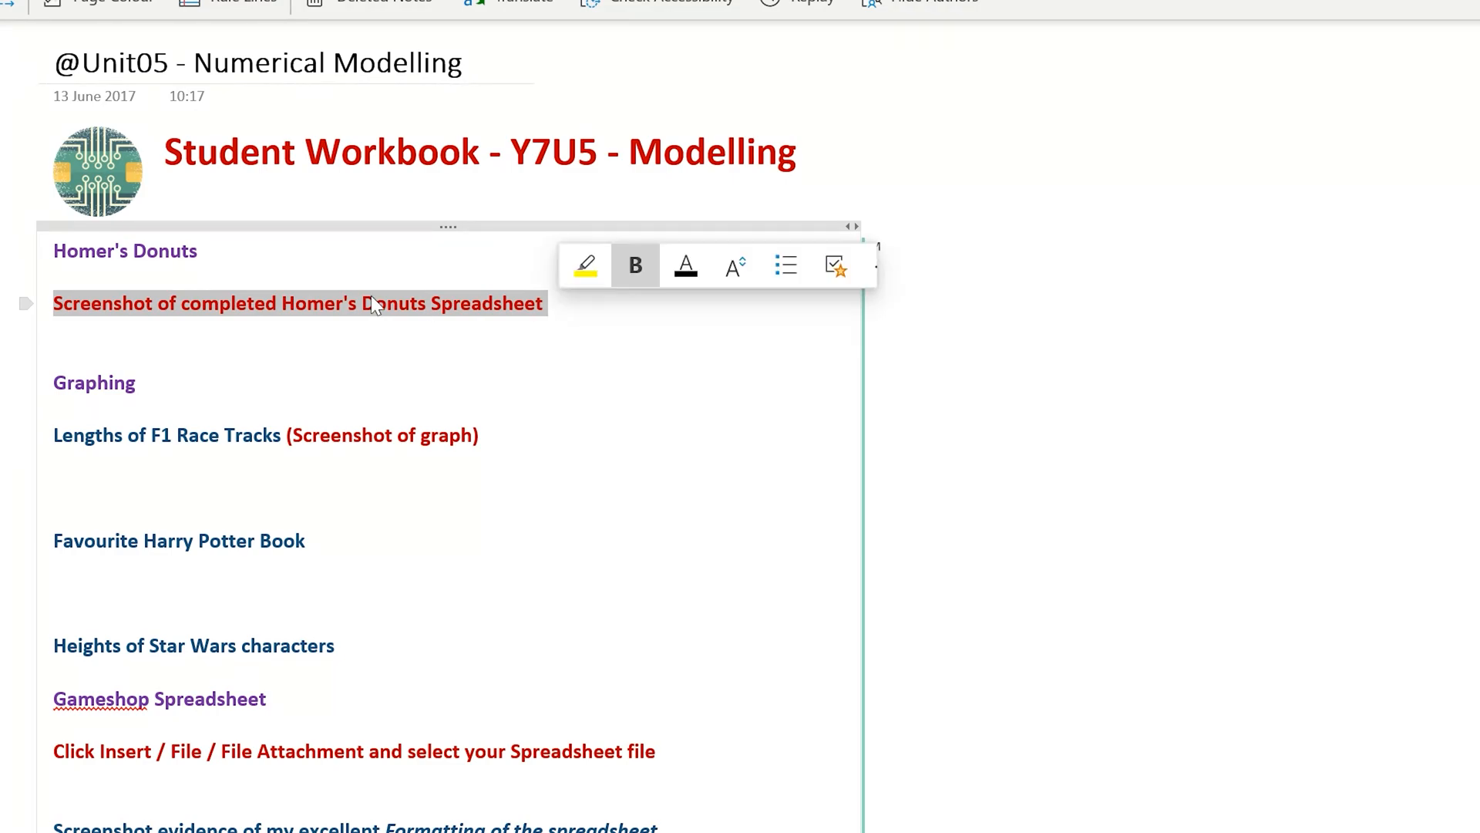